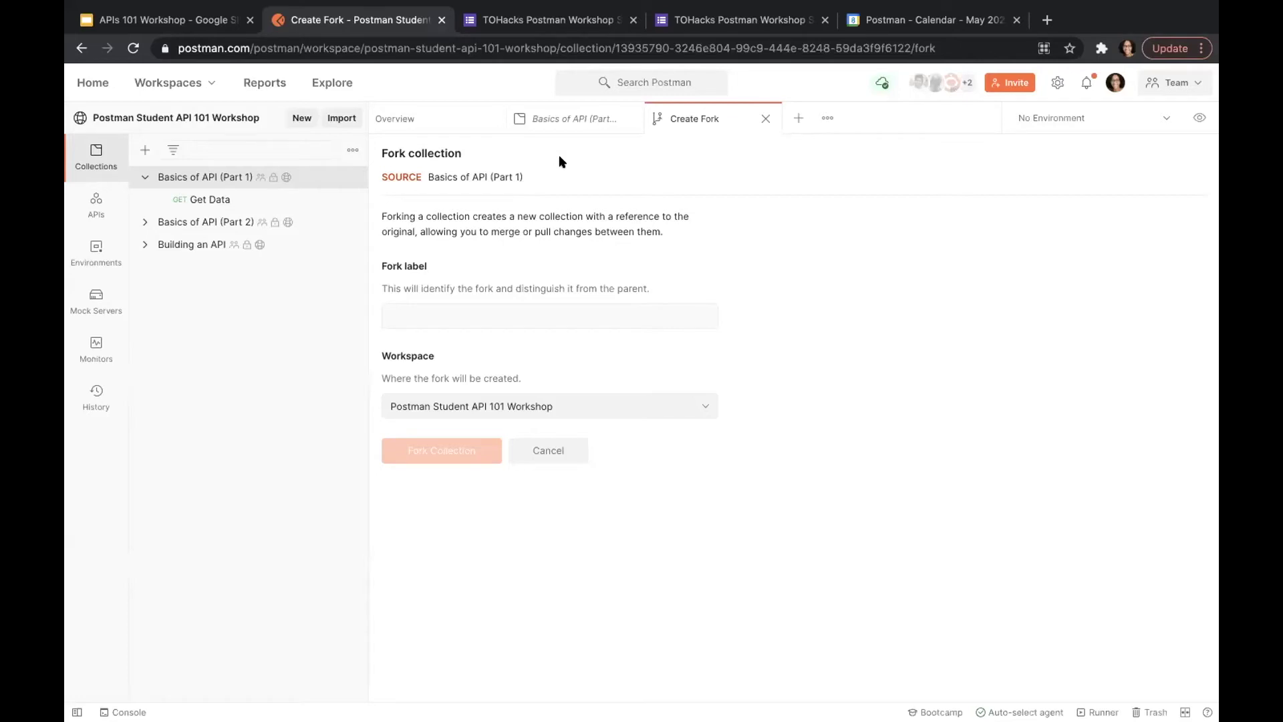
Step: Fork the Basics of API (Part 1) collection with the label TOHacks into the APIs 101 Workshop workspace
{"action": "mouse_move", "coordinate": [794, 7]}
{"action": "left_click", "coordinate": [466, 313]}
{"action": "type", "text": "TOHacks"}
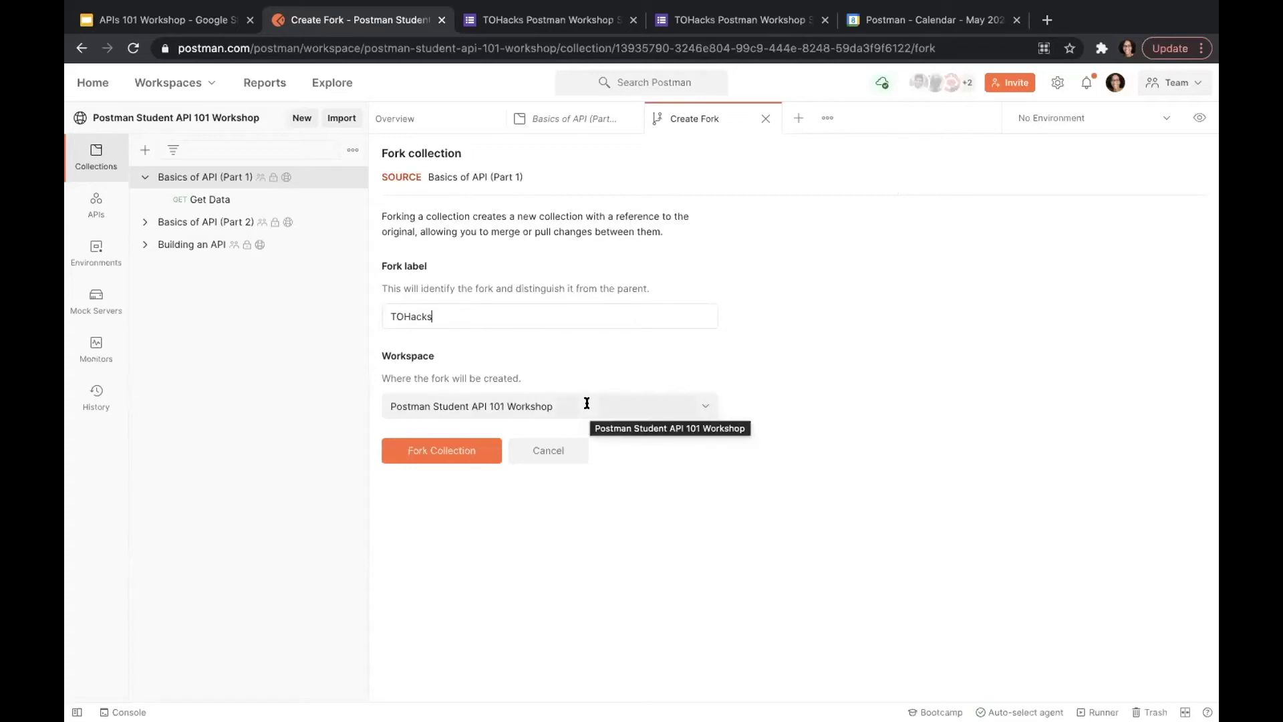
{"action": "left_click", "coordinate": [587, 403]}
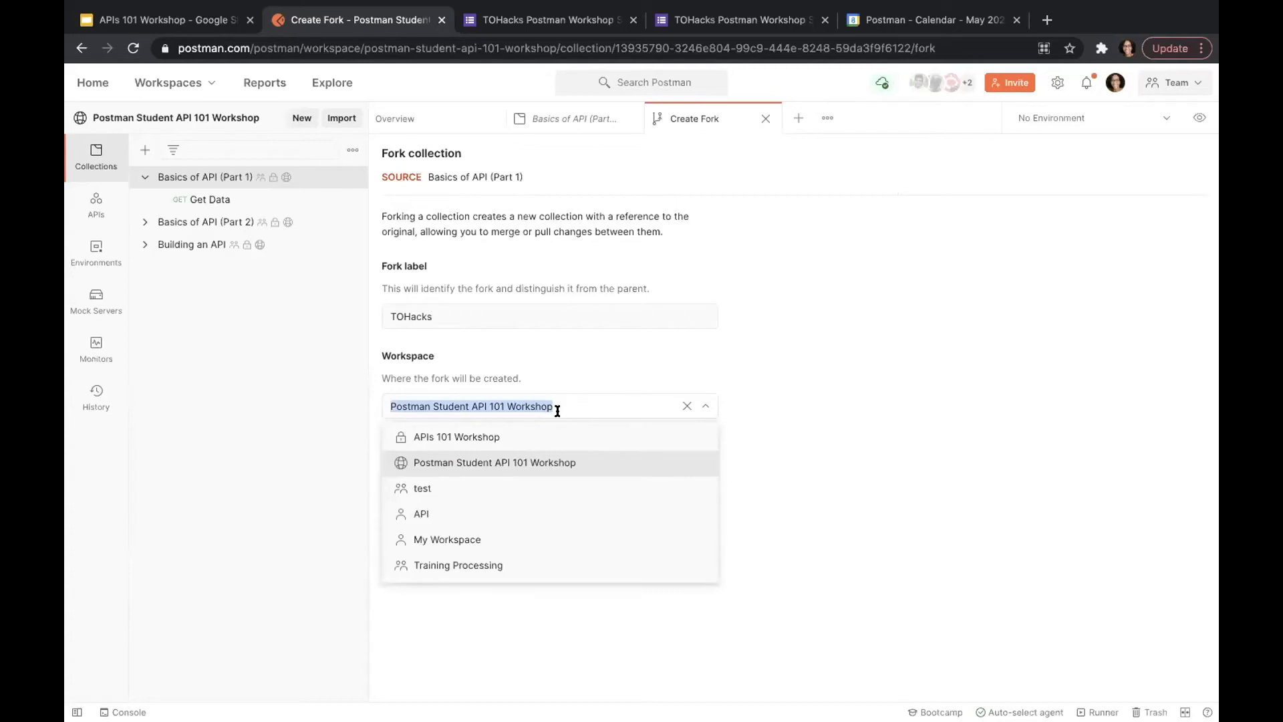
{"action": "left_click", "coordinate": [492, 533]}
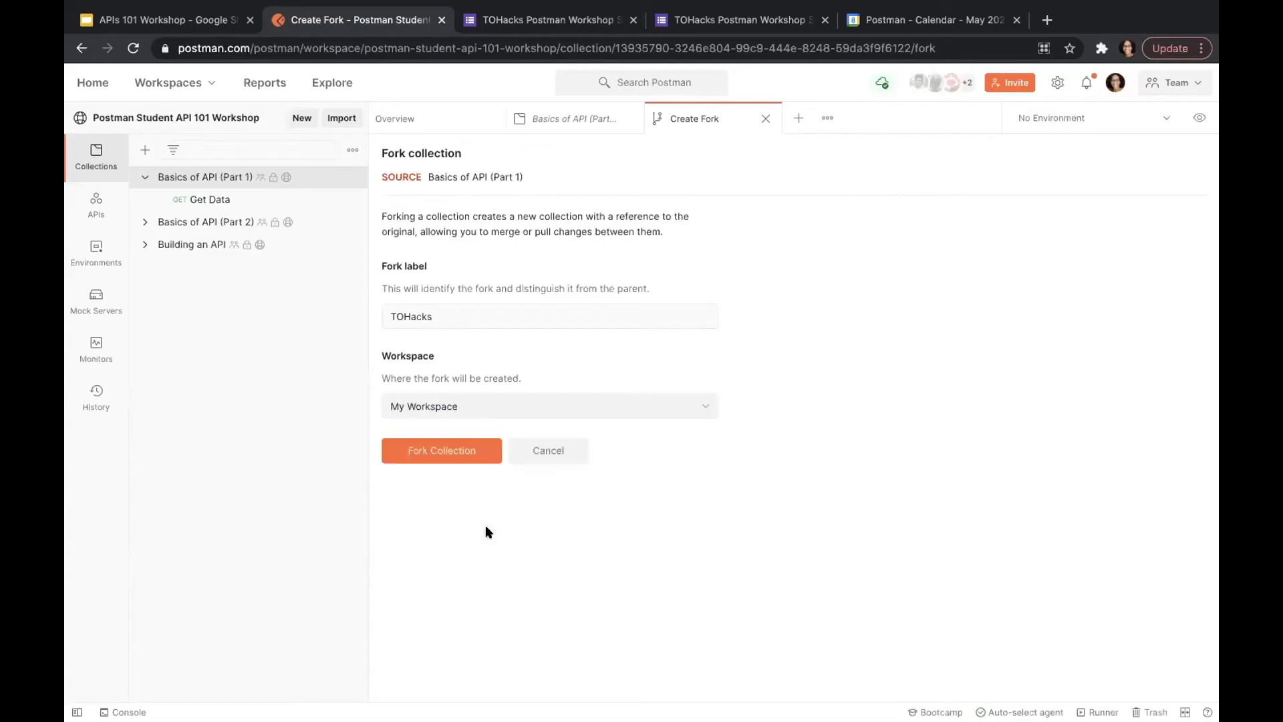
{"action": "left_click", "coordinate": [440, 399]}
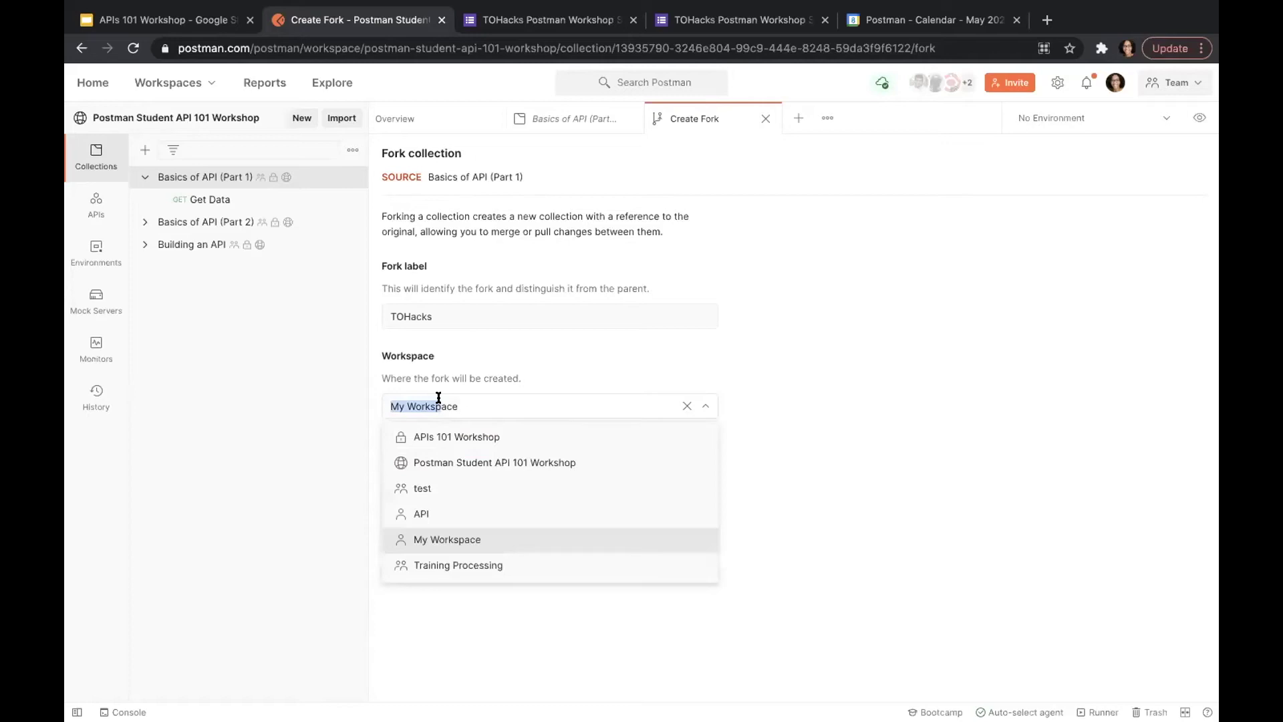
{"action": "left_click", "coordinate": [459, 433]}
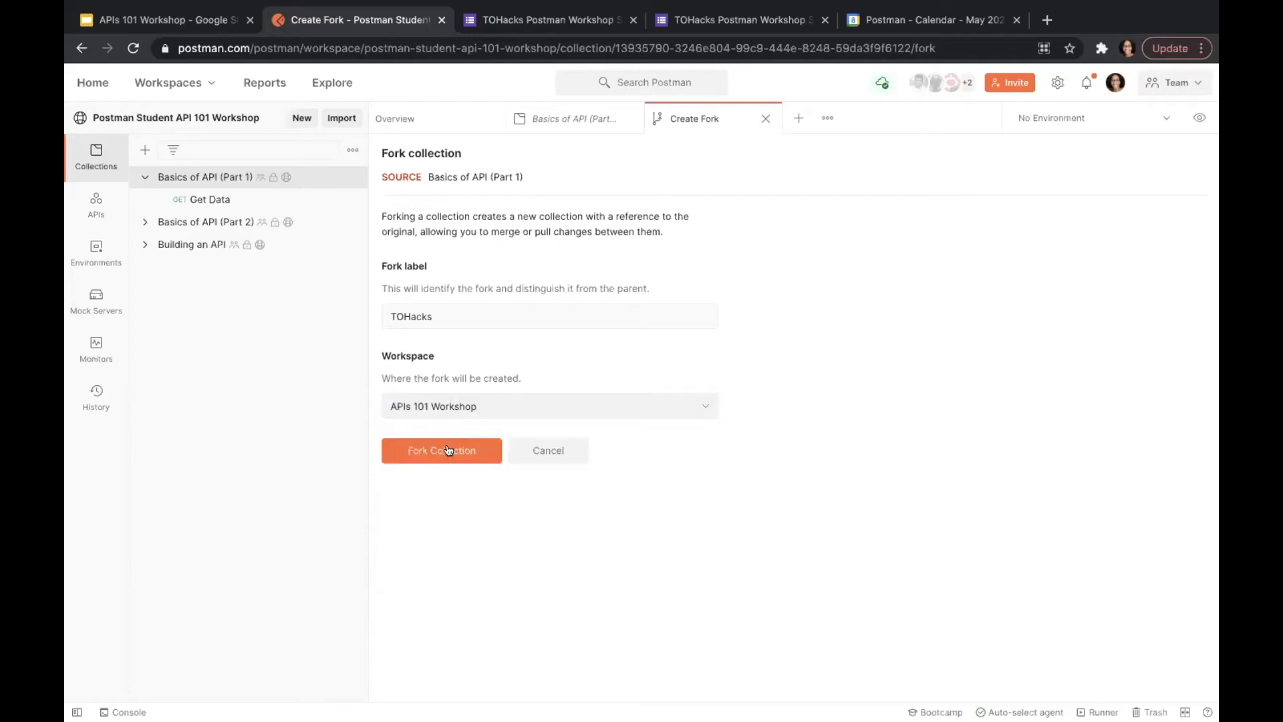
{"action": "left_click", "coordinate": [446, 451]}
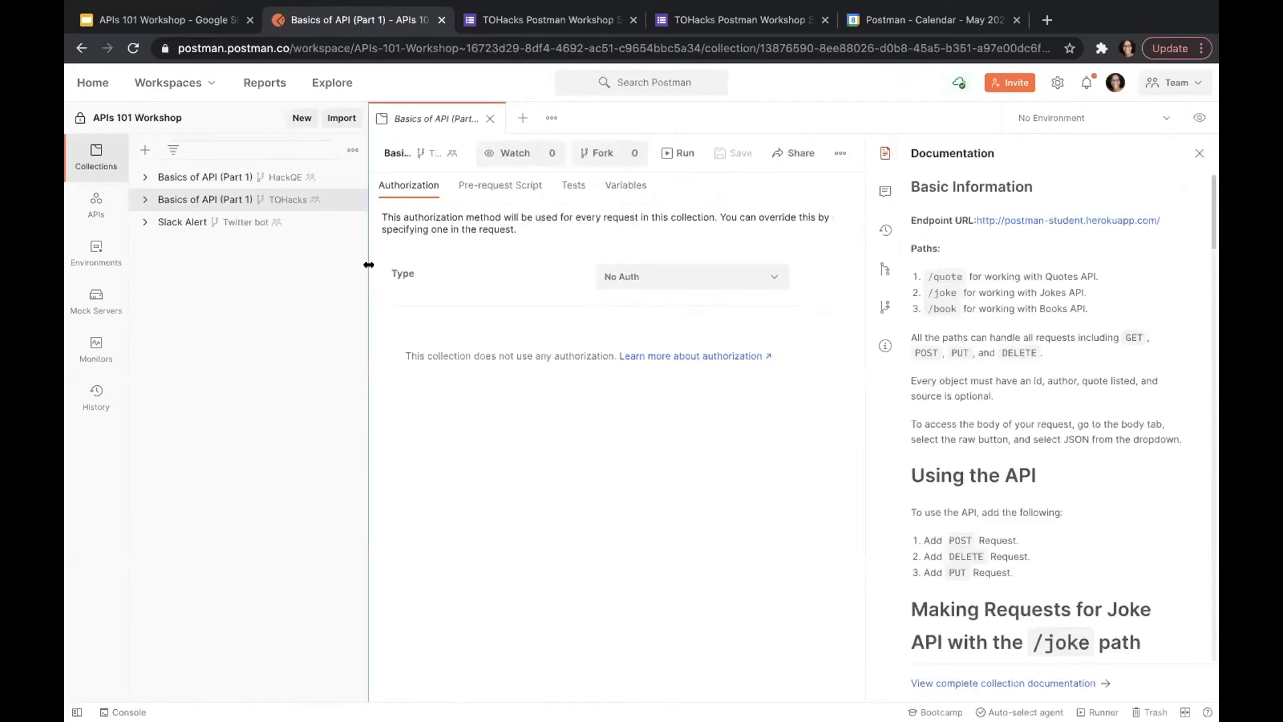
Step: Delete the HackQE fork of Basics of API (Part 1) from the workspace
{"action": "left_click", "coordinate": [351, 178]}
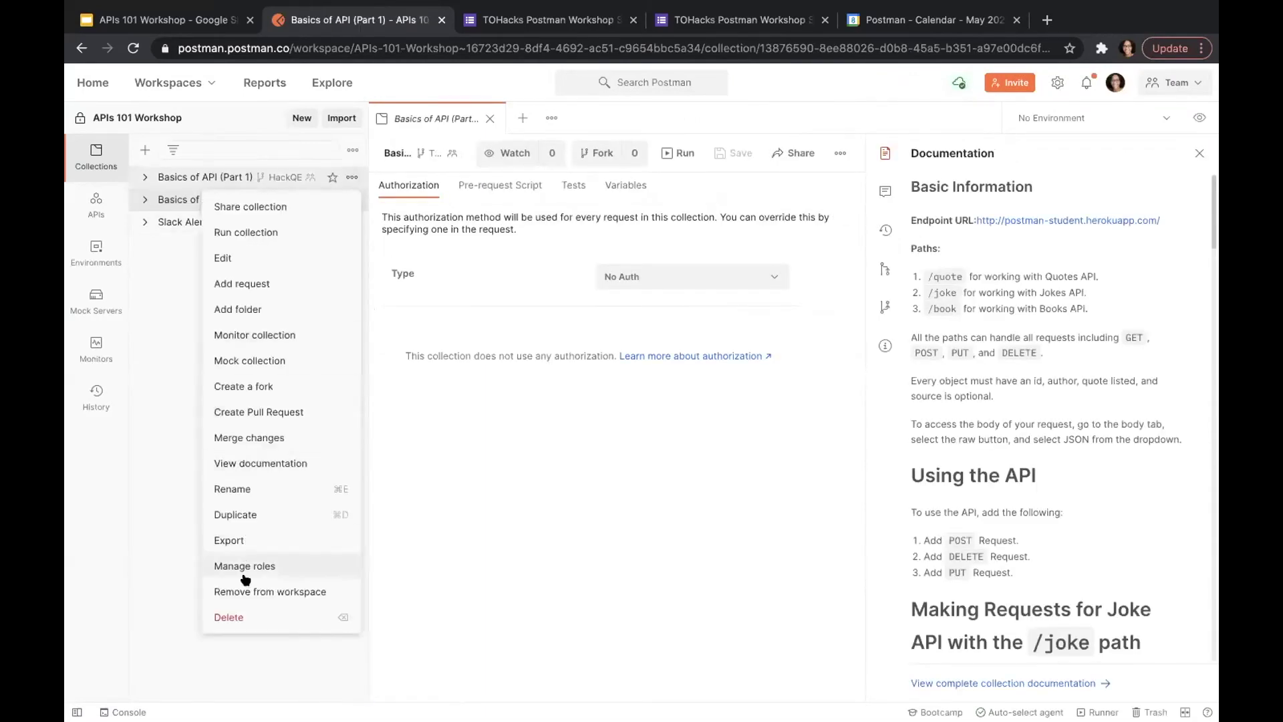
{"action": "left_click", "coordinate": [242, 612]}
{"action": "left_click", "coordinate": [775, 471]}
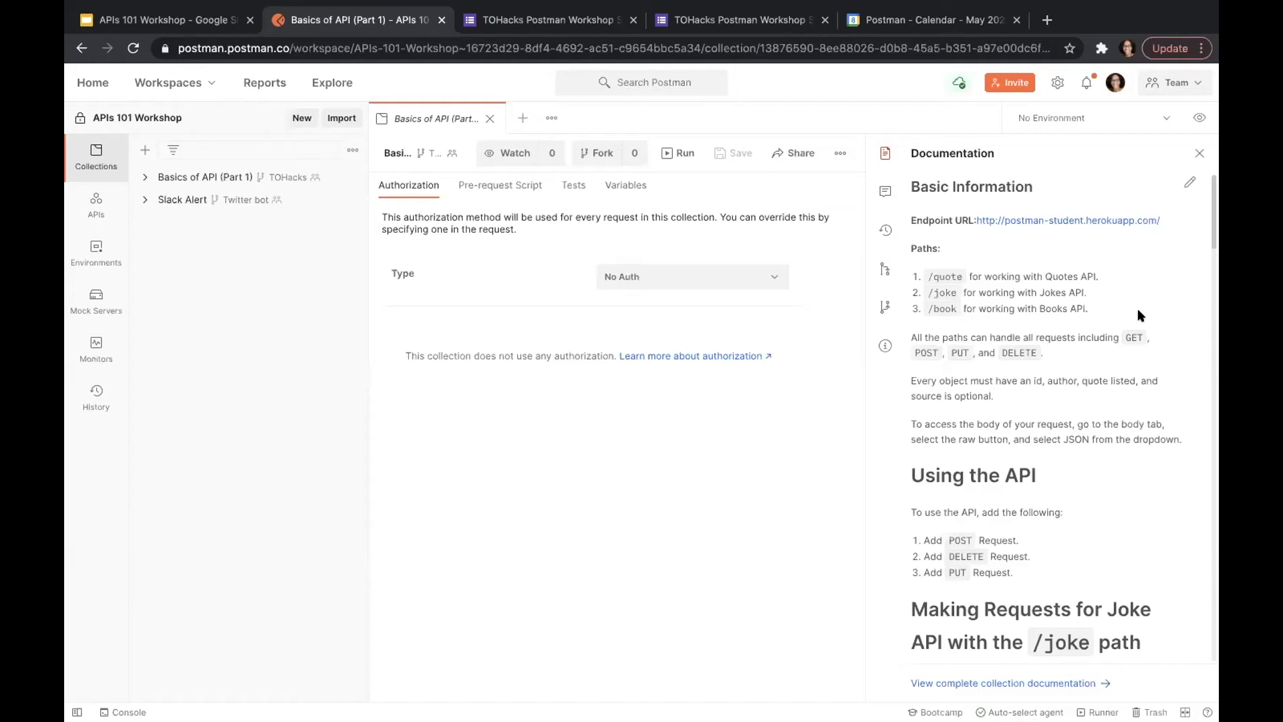
Step: Read through the collection documentation, covering the basic information and the requests for the /joke, /quote and /book paths
{"action": "scroll", "coordinate": [1141, 392], "scroll_direction": "down", "scroll_amount": 1}
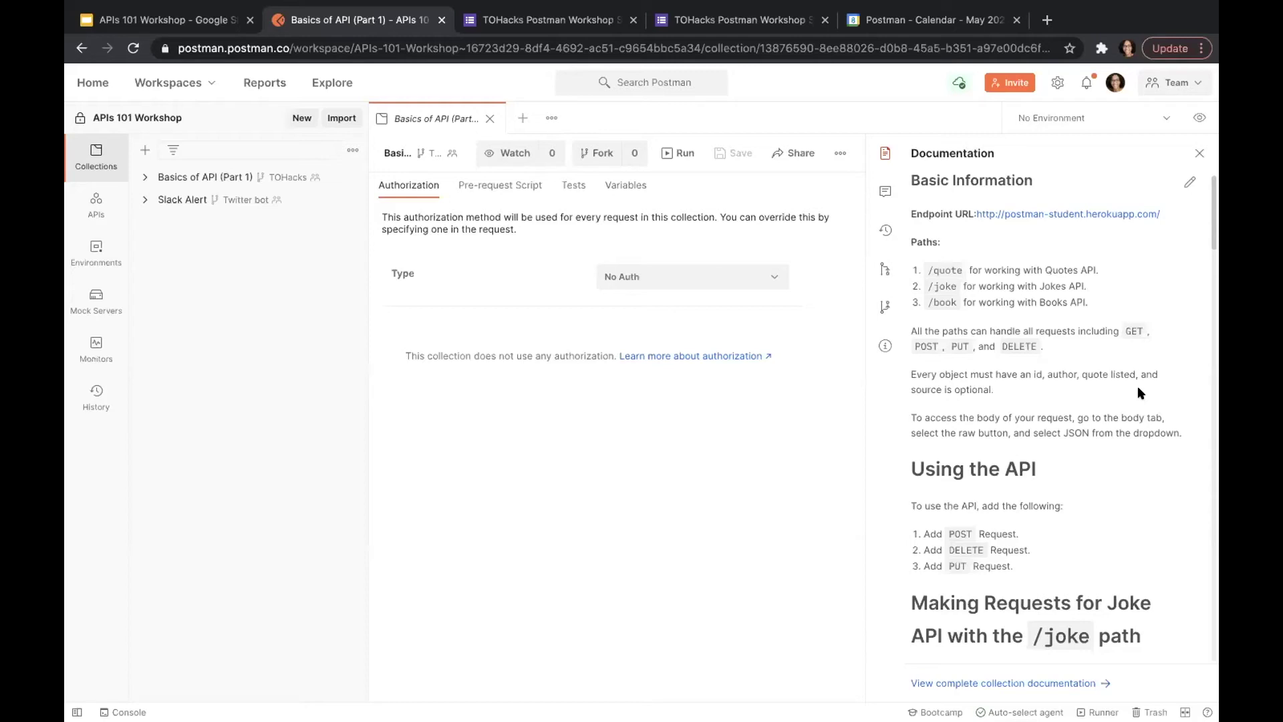
{"action": "scroll", "coordinate": [1106, 422], "scroll_direction": "down", "scroll_amount": 1}
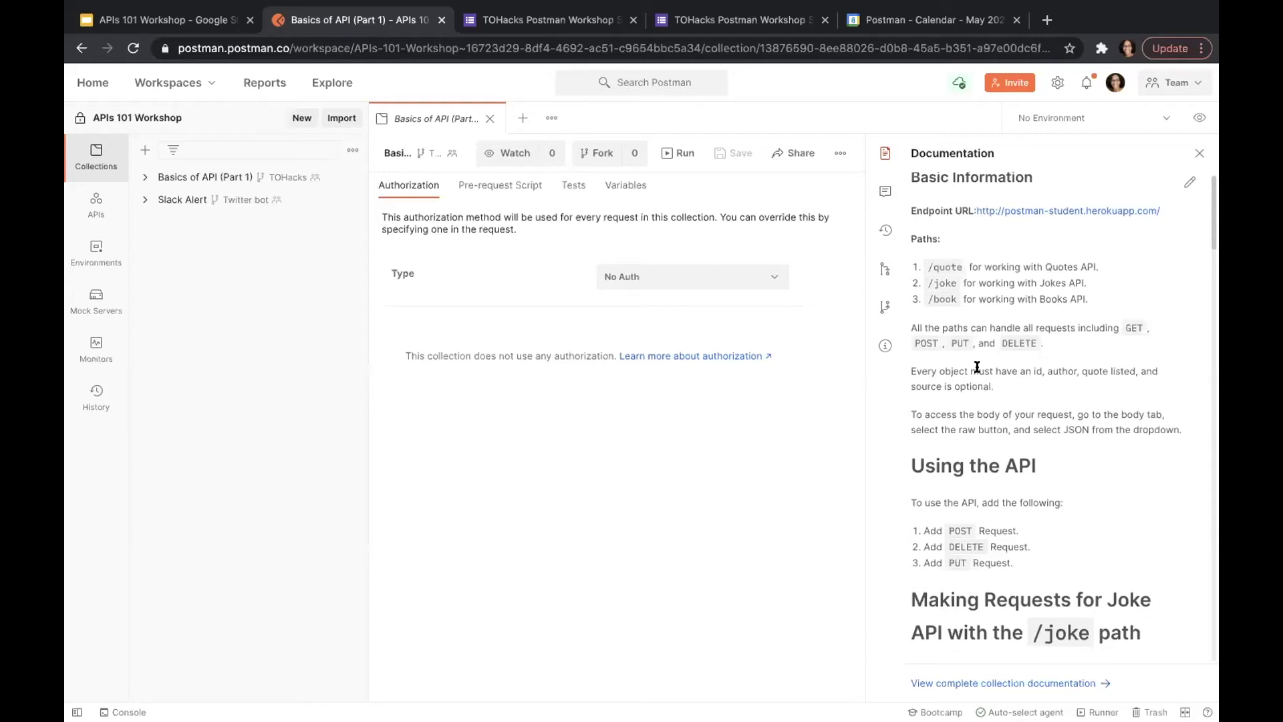
{"action": "scroll", "coordinate": [977, 367], "scroll_direction": "up", "scroll_amount": 1}
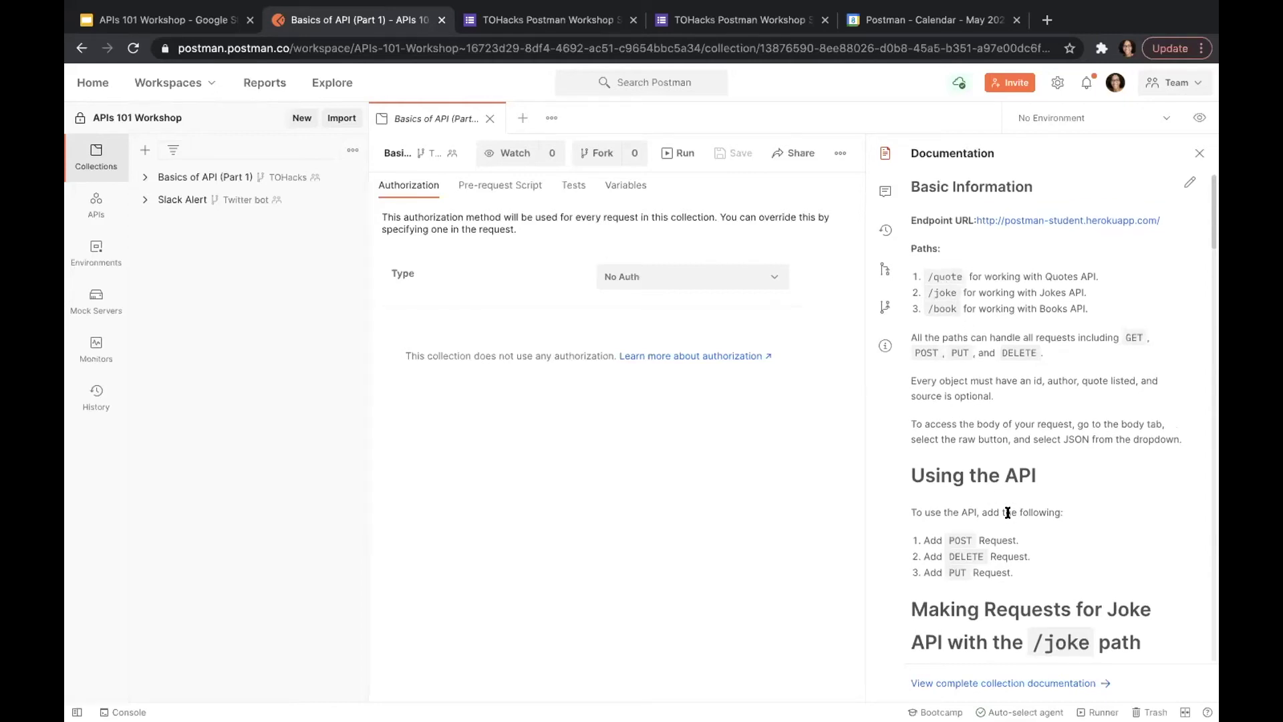
{"action": "scroll", "coordinate": [1008, 512], "scroll_direction": "down", "scroll_amount": 5}
{"action": "scroll", "coordinate": [979, 229], "scroll_direction": "up", "scroll_amount": 5}
{"action": "left_click_drag", "start_coordinate": [958, 308], "coordinate": [928, 306]}
{"action": "left_click", "coordinate": [927, 305]}
{"action": "scroll", "coordinate": [1046, 359], "scroll_direction": "down", "scroll_amount": 15}
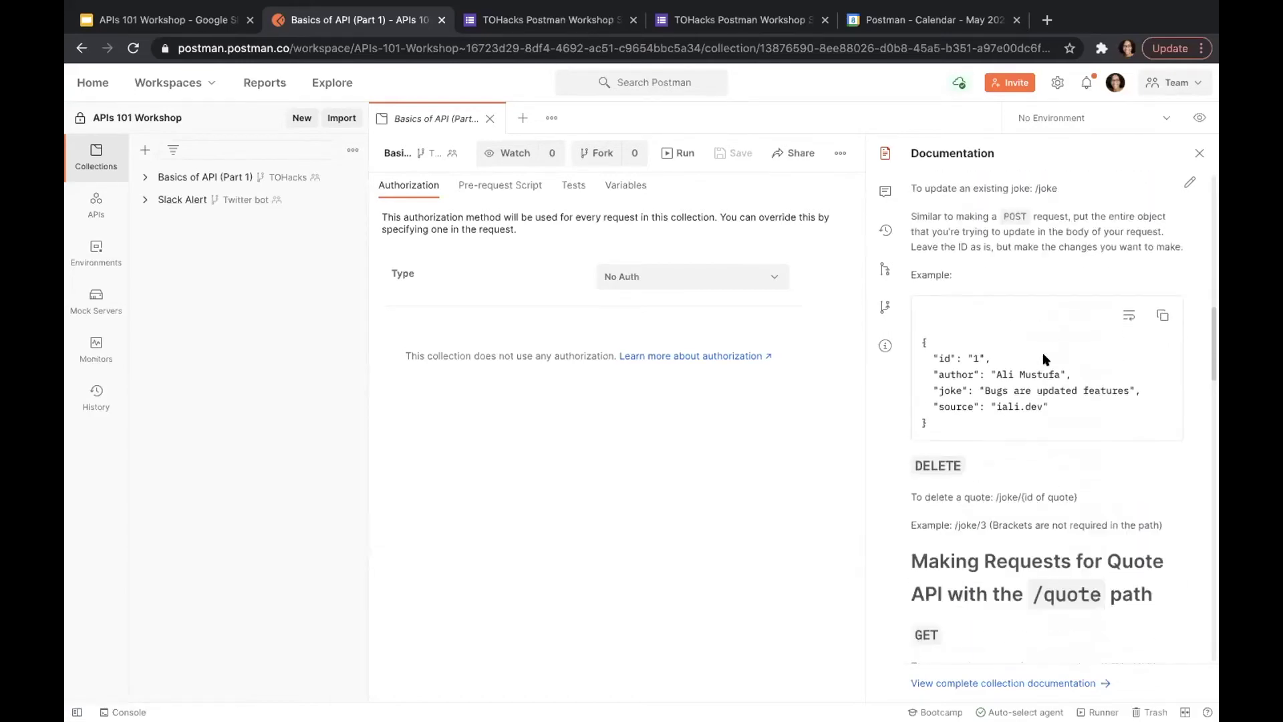
{"action": "scroll", "coordinate": [1044, 354], "scroll_direction": "down", "scroll_amount": 10}
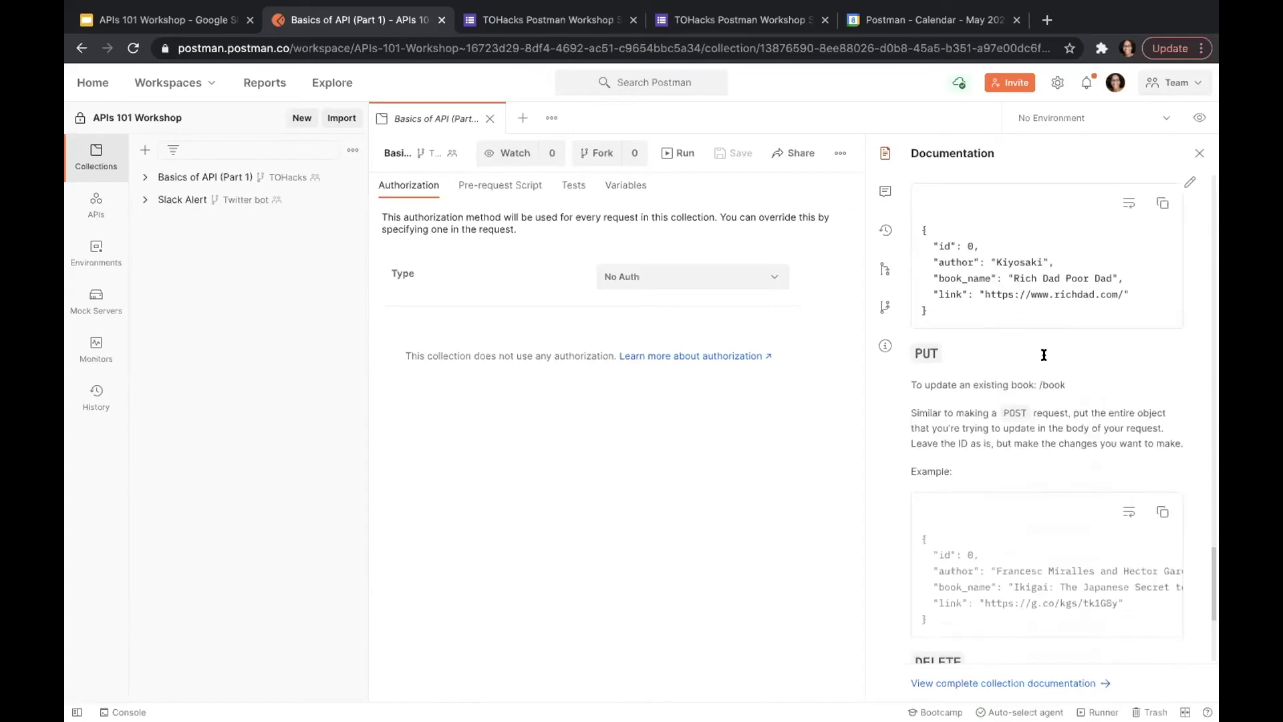
{"action": "scroll", "coordinate": [1044, 354], "scroll_direction": "up", "scroll_amount": 8}
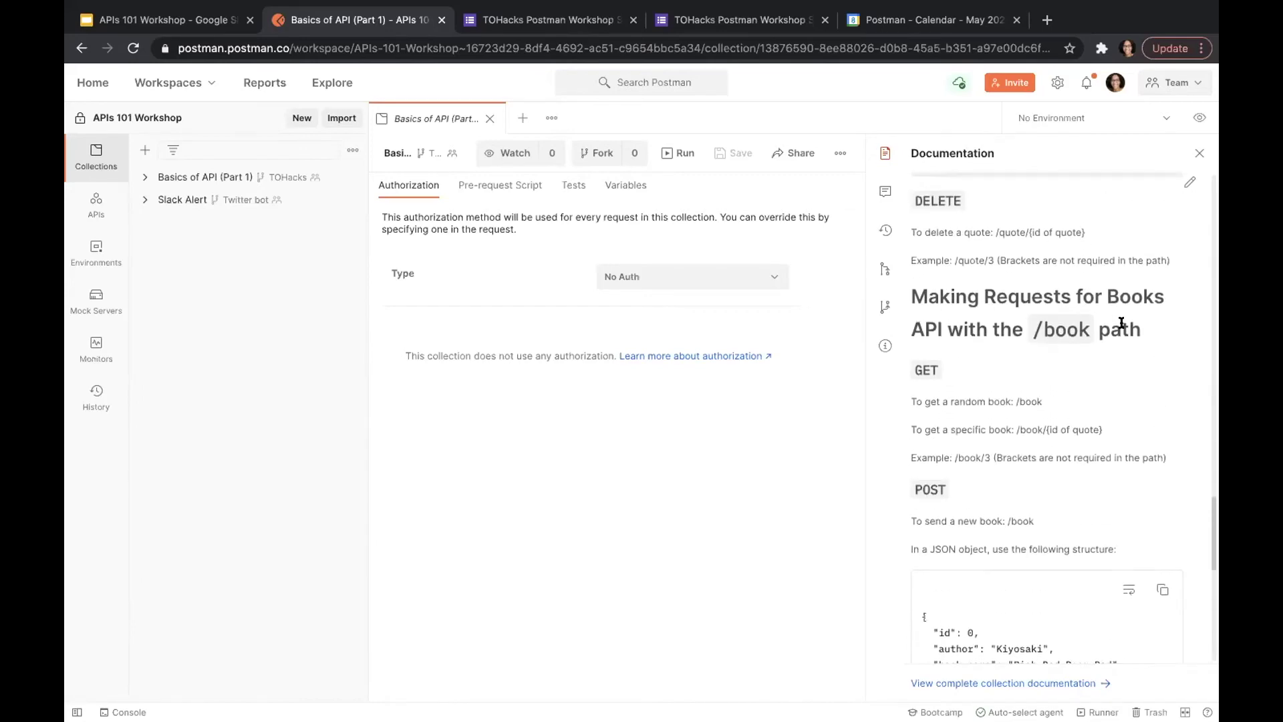
{"action": "scroll", "coordinate": [1098, 354], "scroll_direction": "down", "scroll_amount": 1}
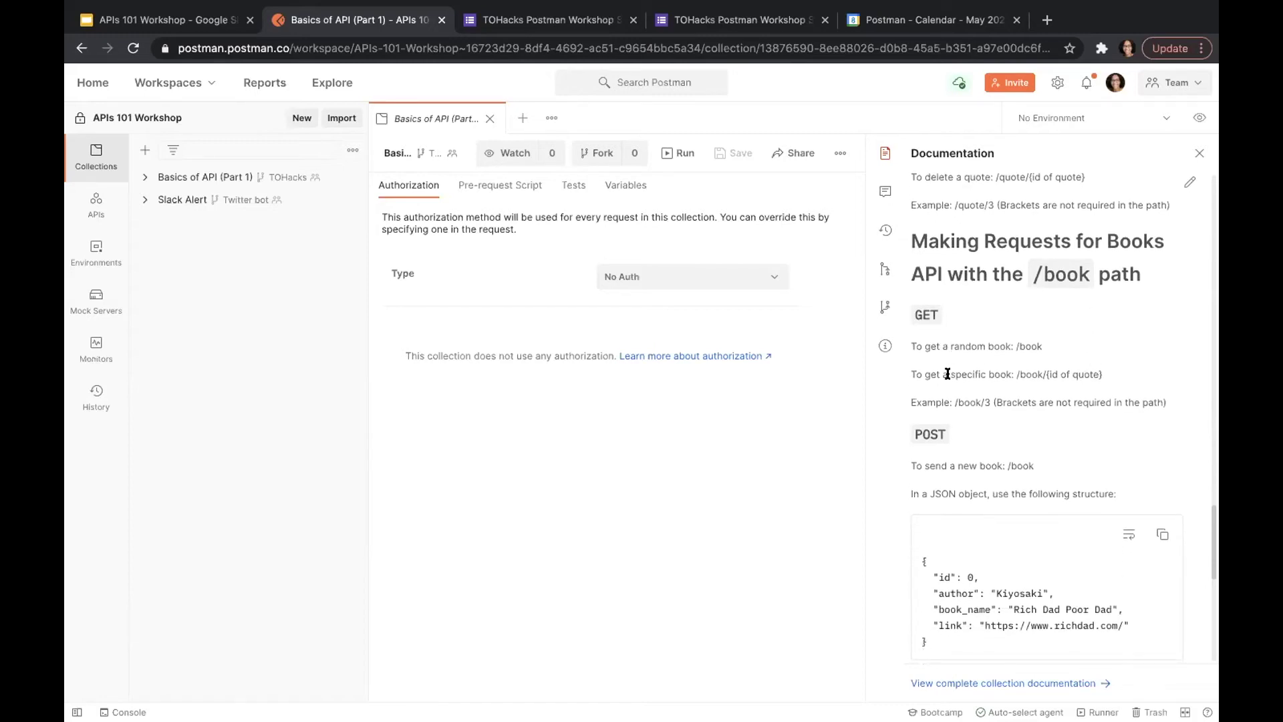
{"action": "scroll", "coordinate": [971, 391], "scroll_direction": "down", "scroll_amount": 5}
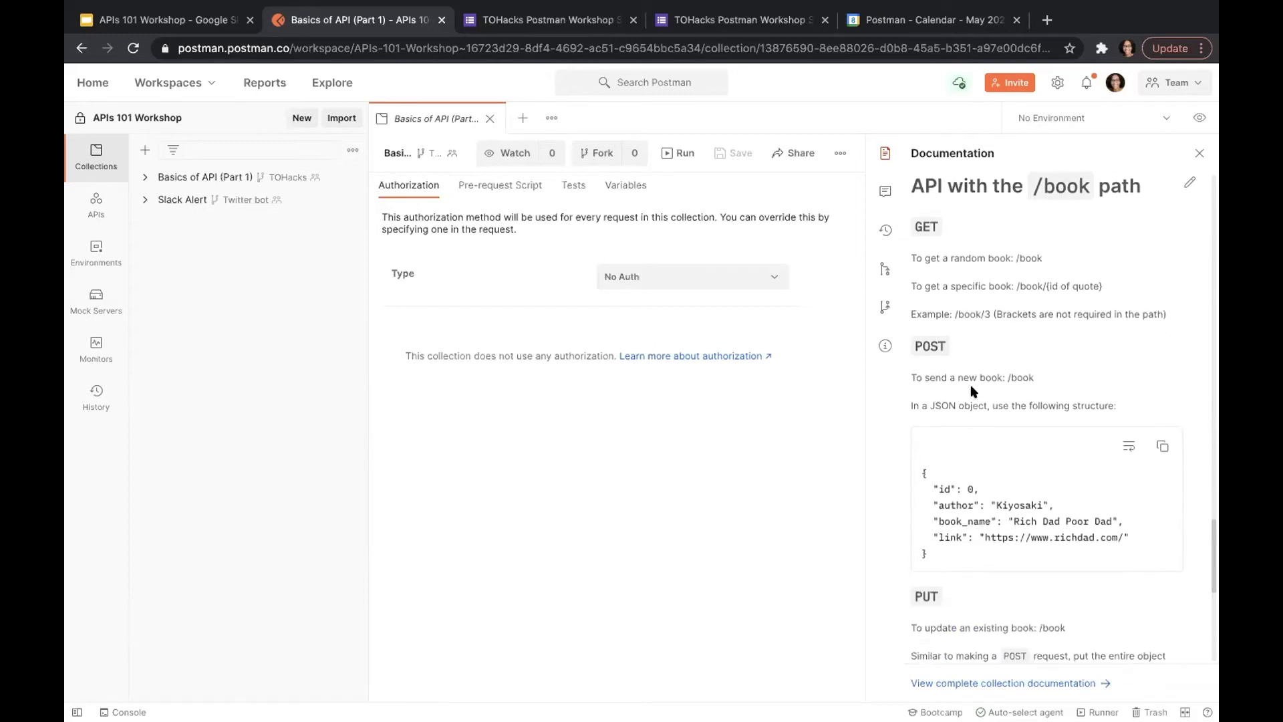
{"action": "scroll", "coordinate": [972, 387], "scroll_direction": "down", "scroll_amount": 1}
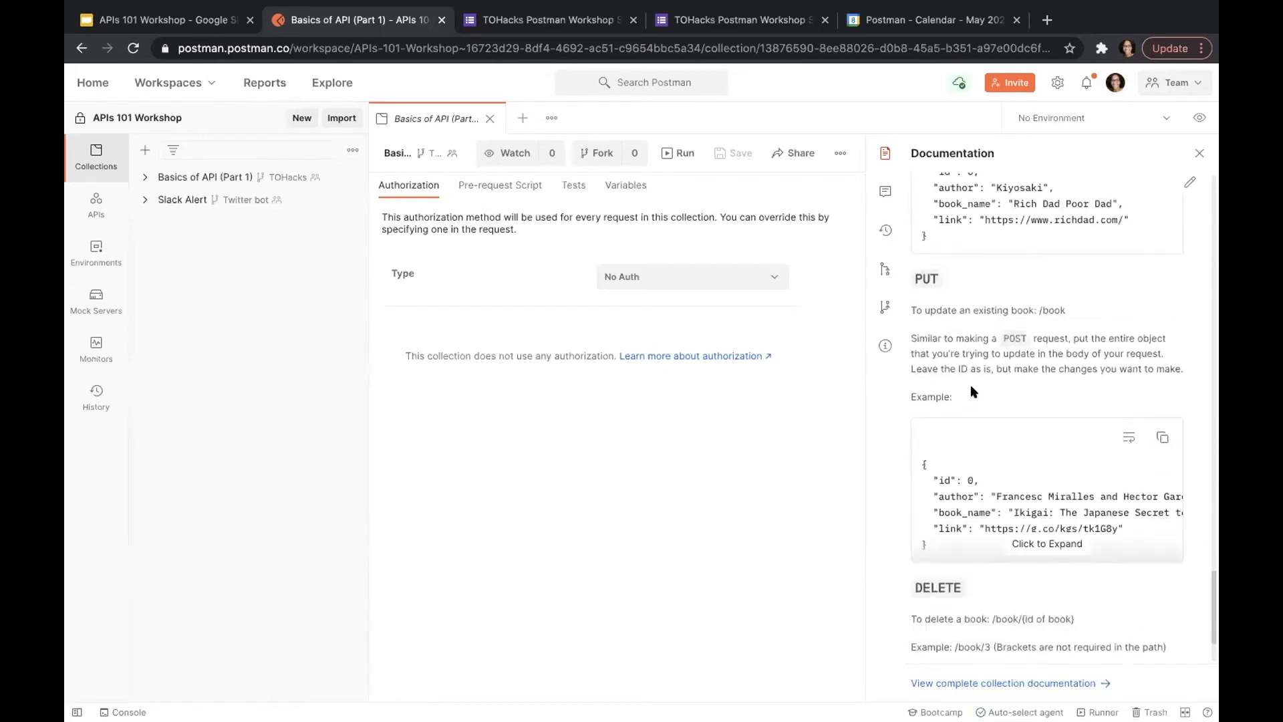
{"action": "scroll", "coordinate": [980, 474], "scroll_direction": "up", "scroll_amount": 10}
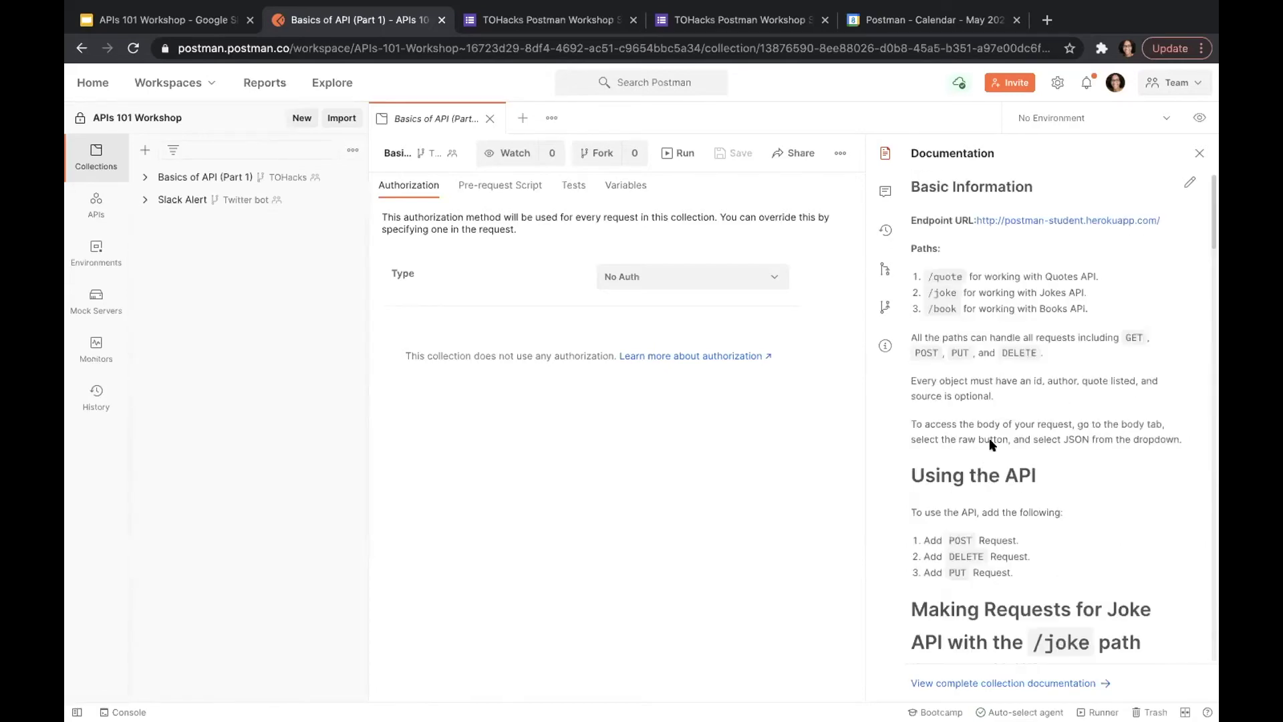
{"action": "left_click_drag", "start_coordinate": [1162, 221], "coordinate": [973, 219]}
{"action": "key", "text": "ctrl+c"}
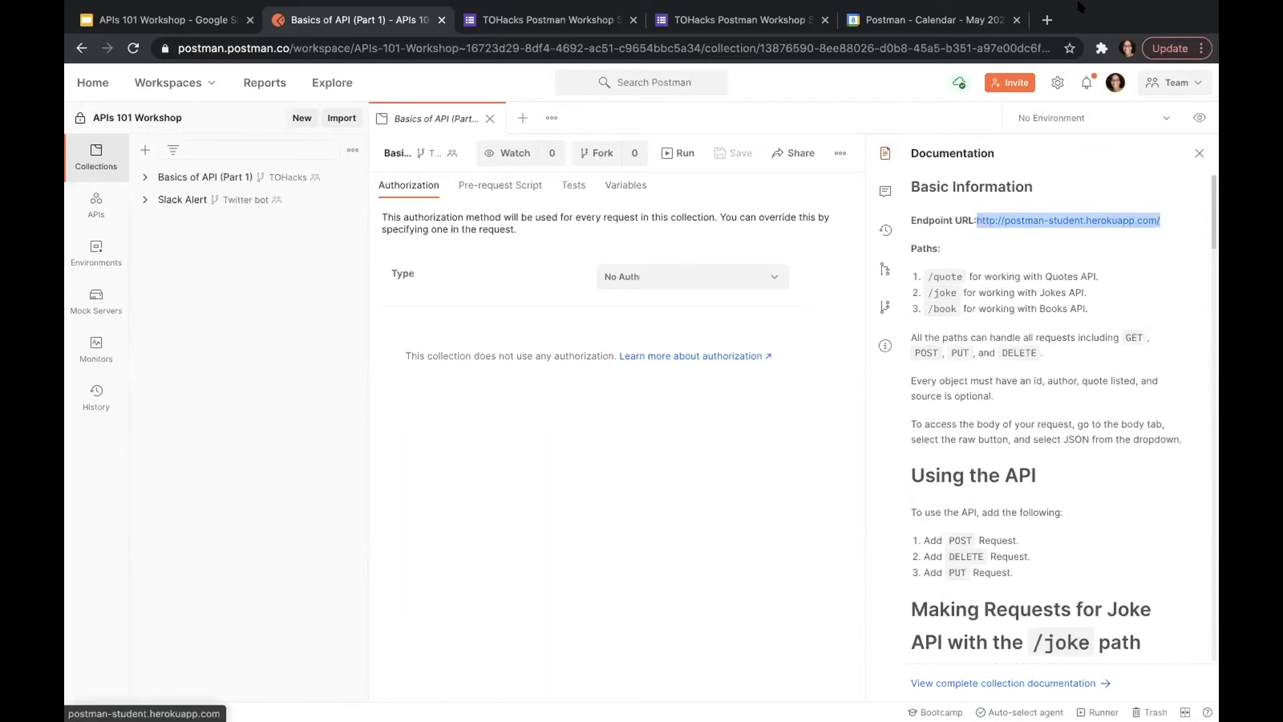
{"action": "left_click", "coordinate": [1046, 20]}
{"action": "key", "text": "ctrl+v"}
{"action": "key", "text": "Return"}
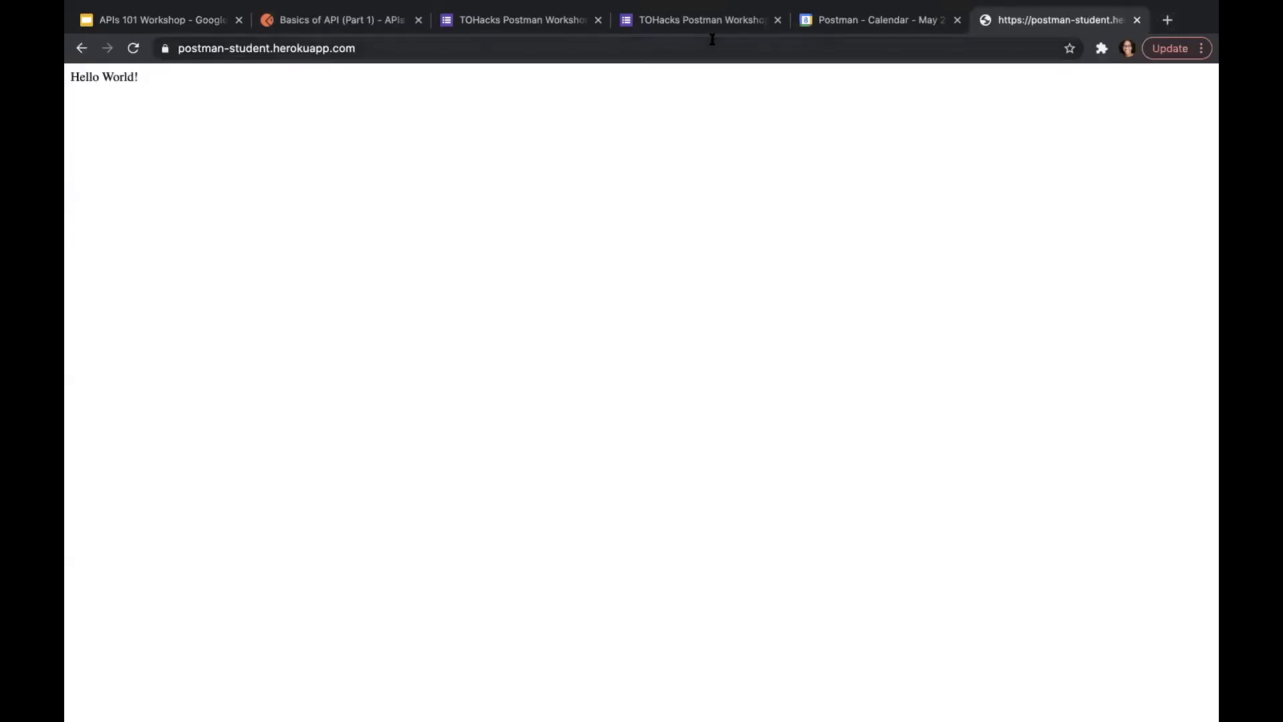
Step: Open the book listing at postman-student.herokuapp.com/book/view
{"action": "left_click", "coordinate": [712, 43]}
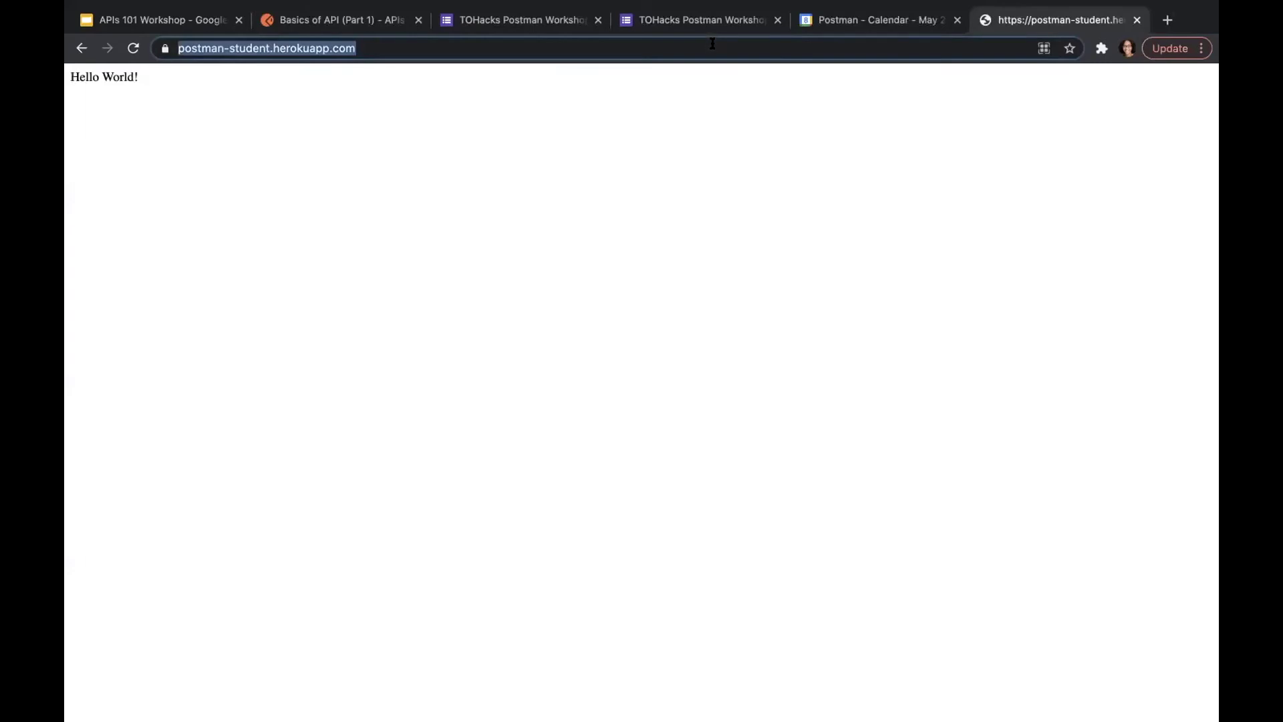
{"action": "left_click", "coordinate": [712, 44]}
{"action": "type", "text": "//"}
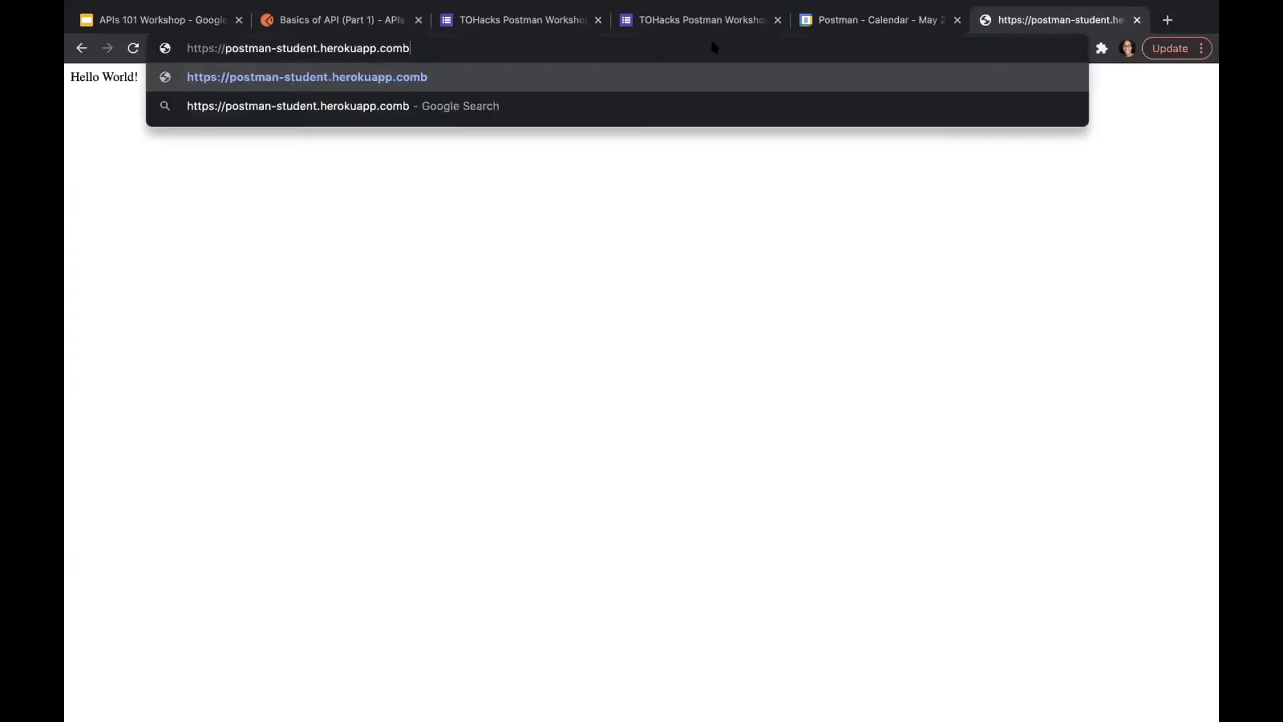
{"action": "type", "text": "book"}
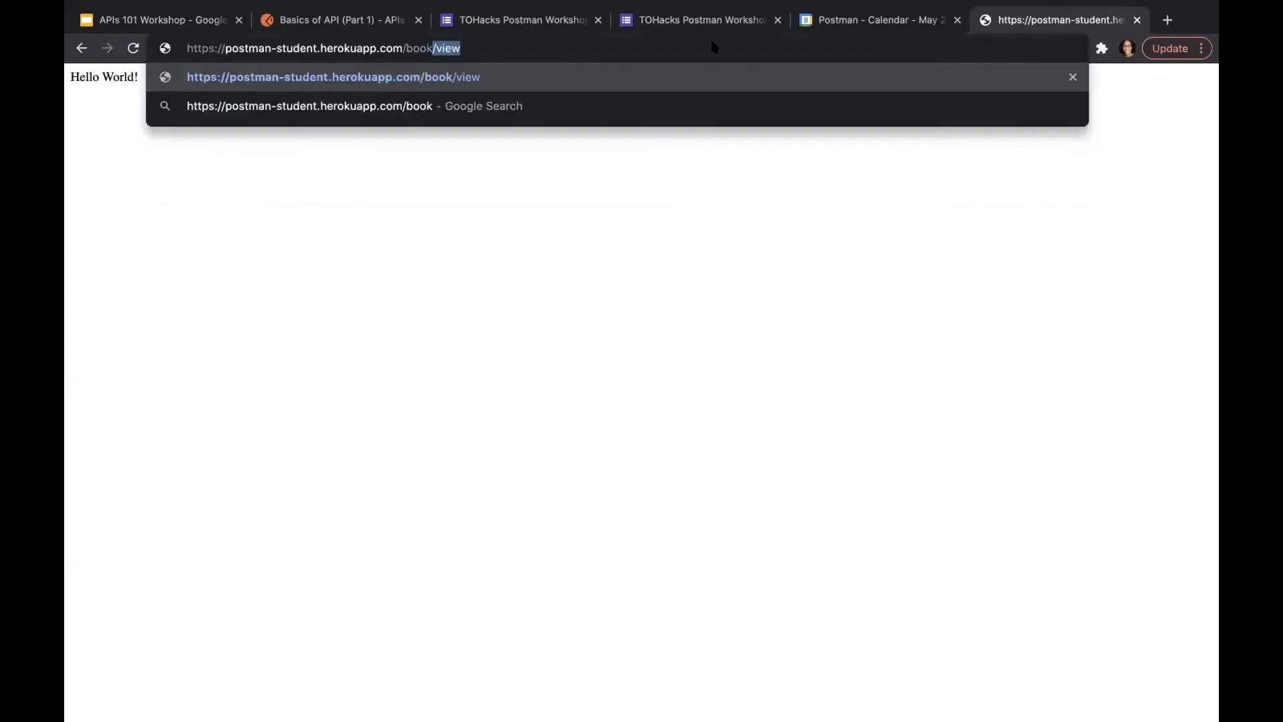
{"action": "key", "text": "Return"}
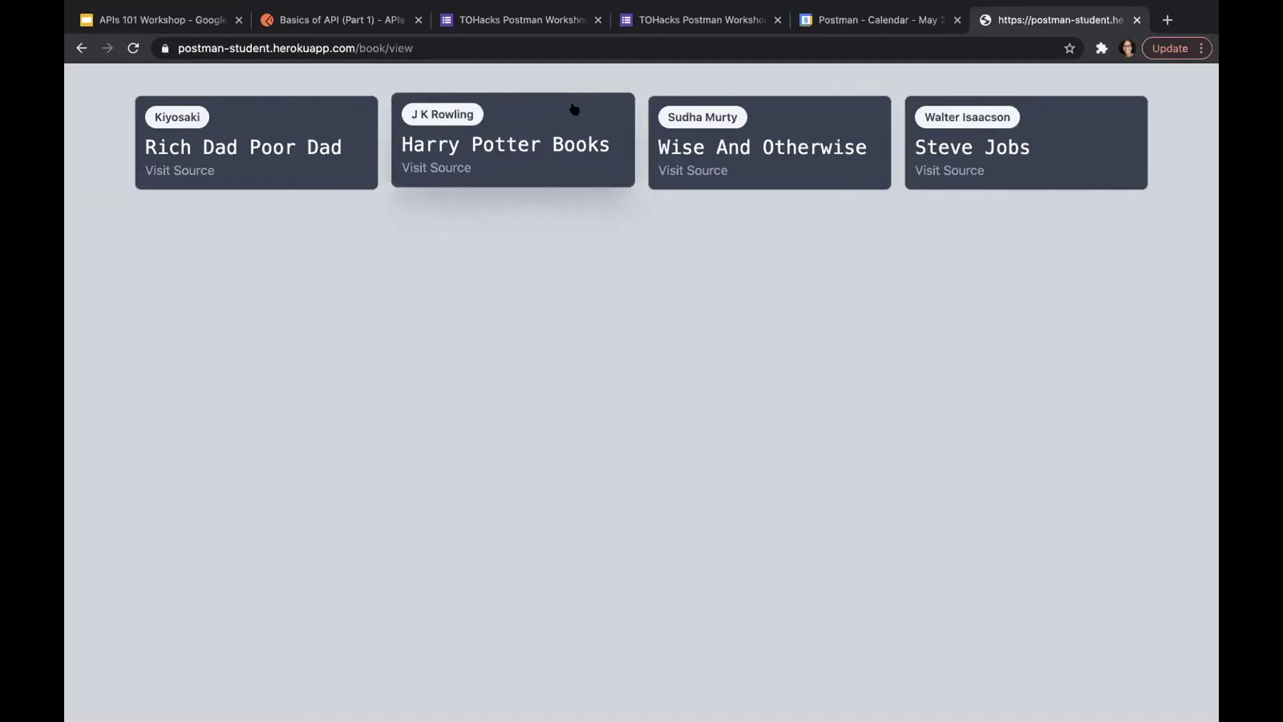
Step: Return to Postman and add a request named "Get Google" to the TOHacks fork of Basics of API (Part 1)
{"action": "left_click", "coordinate": [334, 20]}
{"action": "scroll", "coordinate": [1039, 430], "scroll_direction": "down", "scroll_amount": 3}
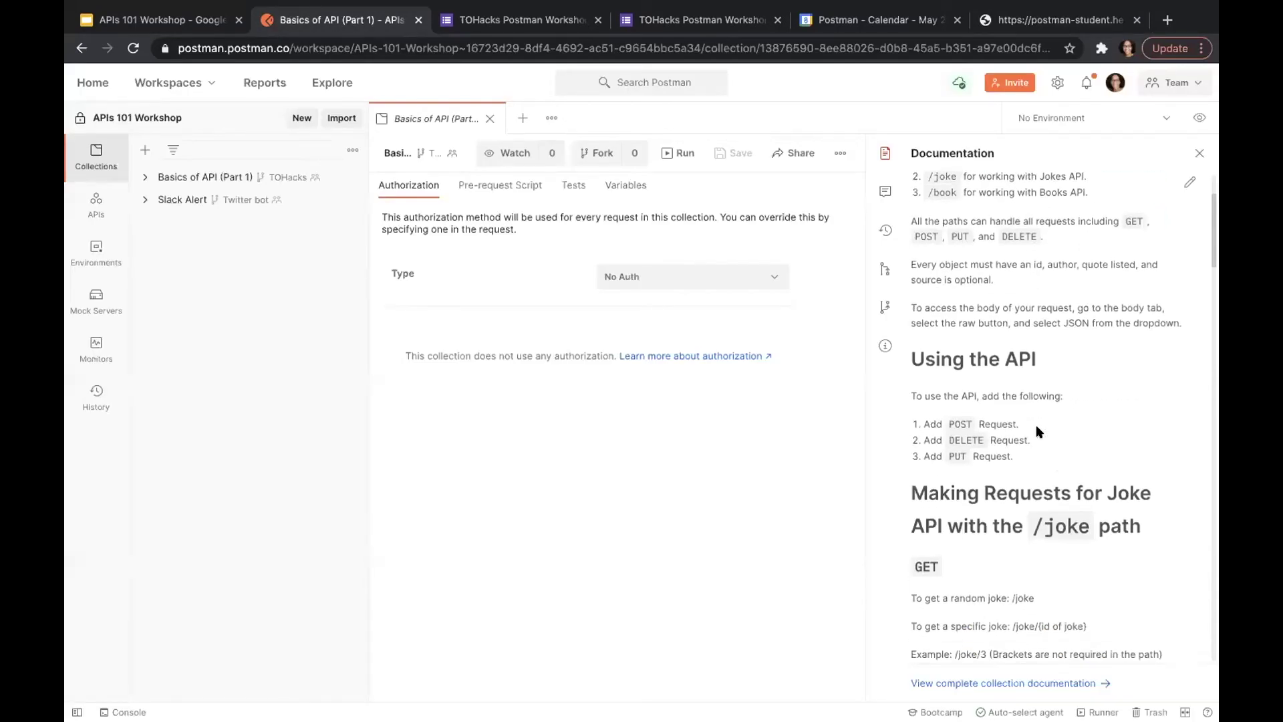
{"action": "scroll", "coordinate": [1038, 430], "scroll_direction": "up", "scroll_amount": 3}
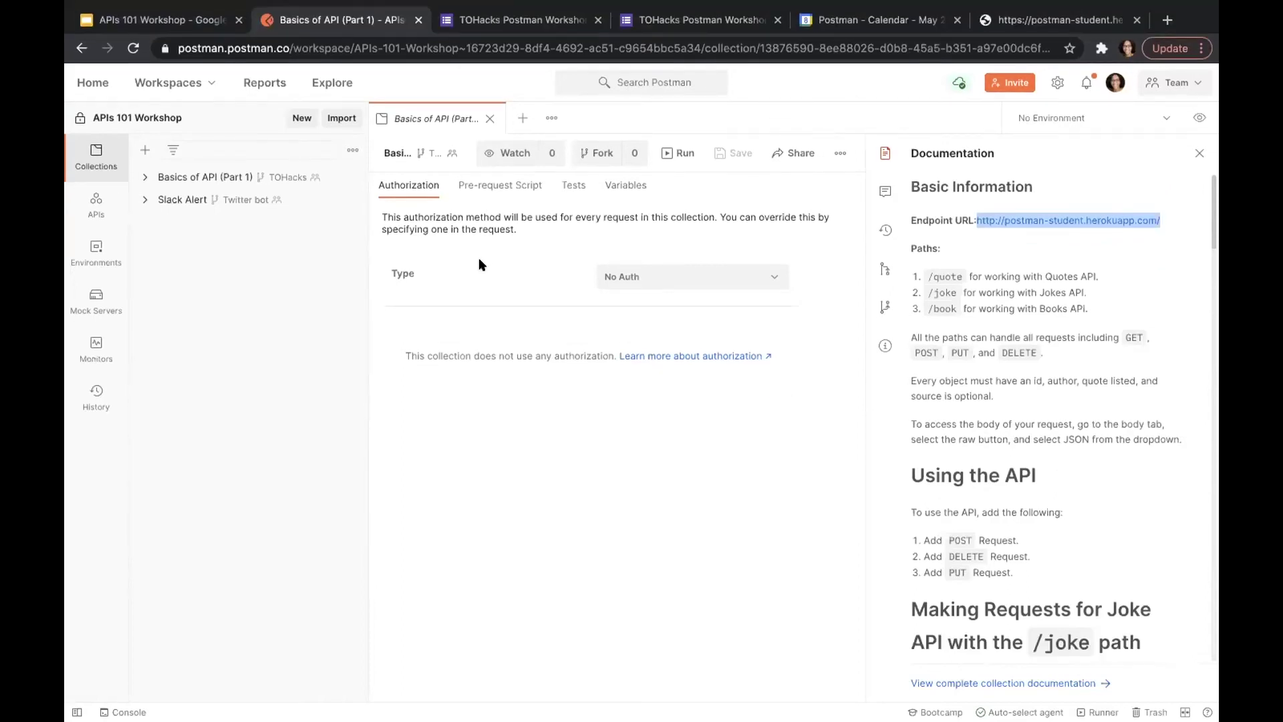
{"action": "left_click", "coordinate": [268, 178]}
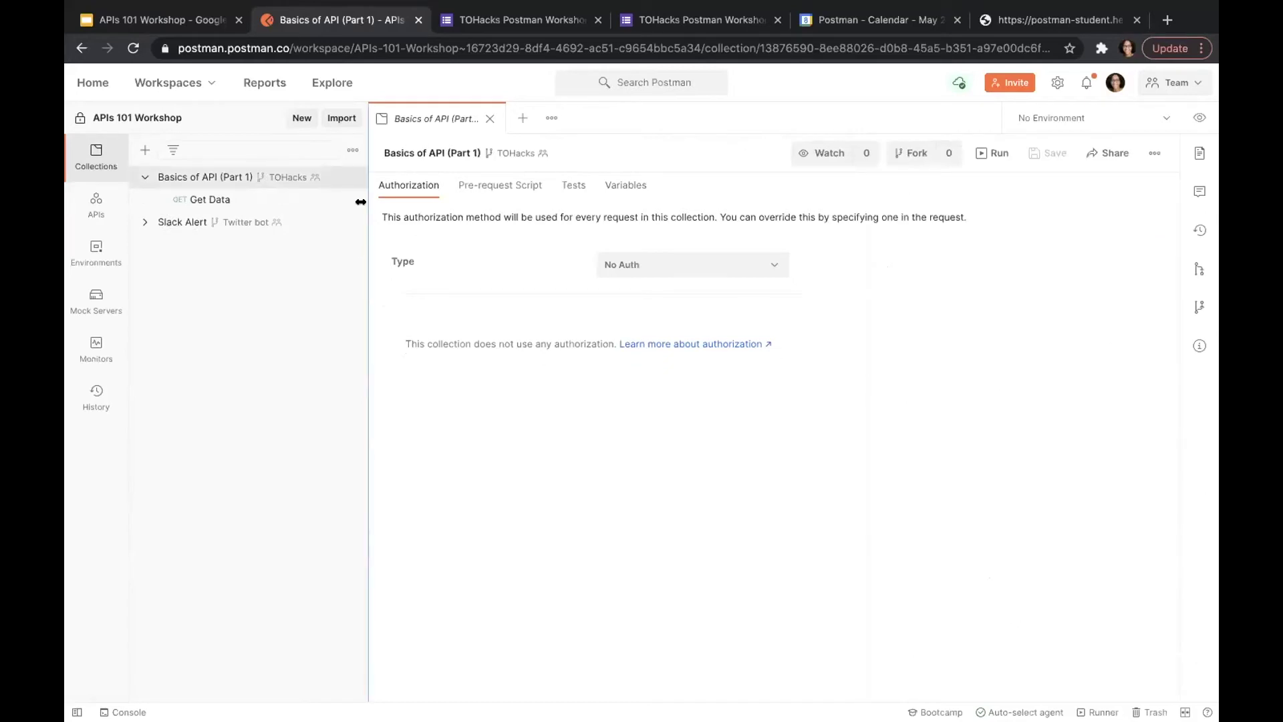
{"action": "left_click", "coordinate": [350, 176]}
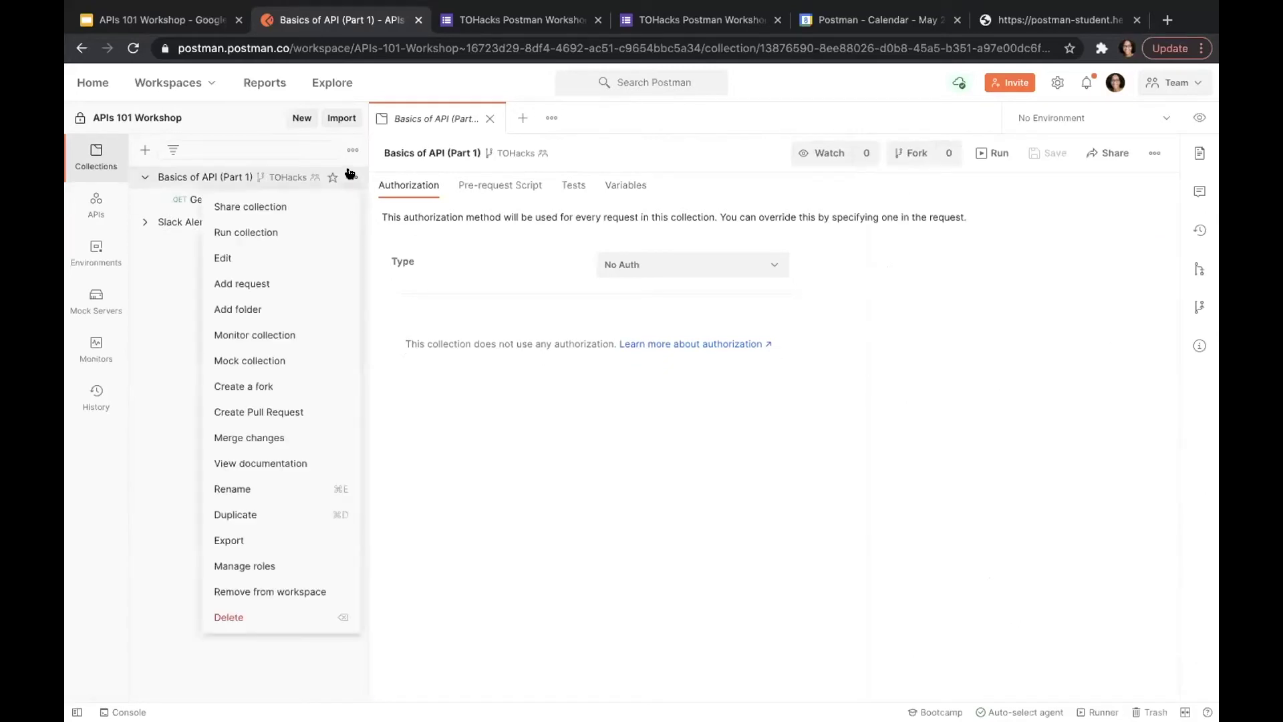
{"action": "left_click", "coordinate": [278, 288]}
{"action": "type", "text": "Ge"}
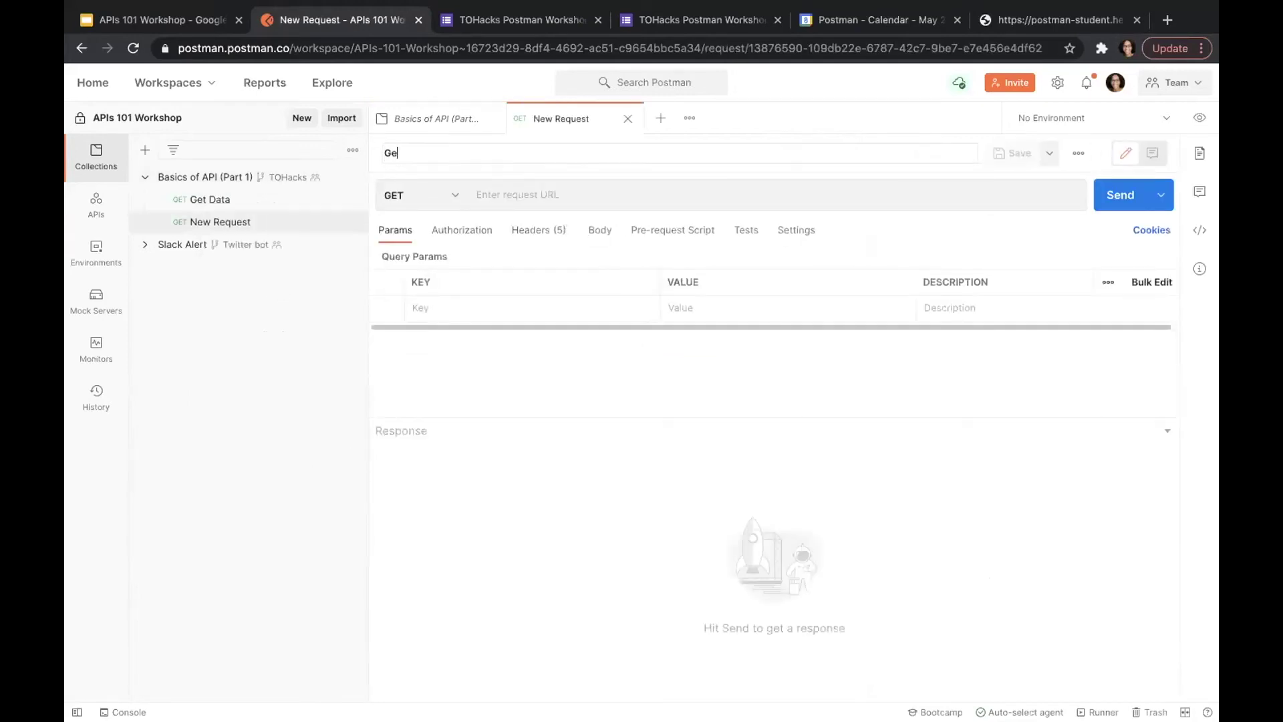
{"action": "type", "text": "t Google"}
{"action": "key", "text": "Return"}
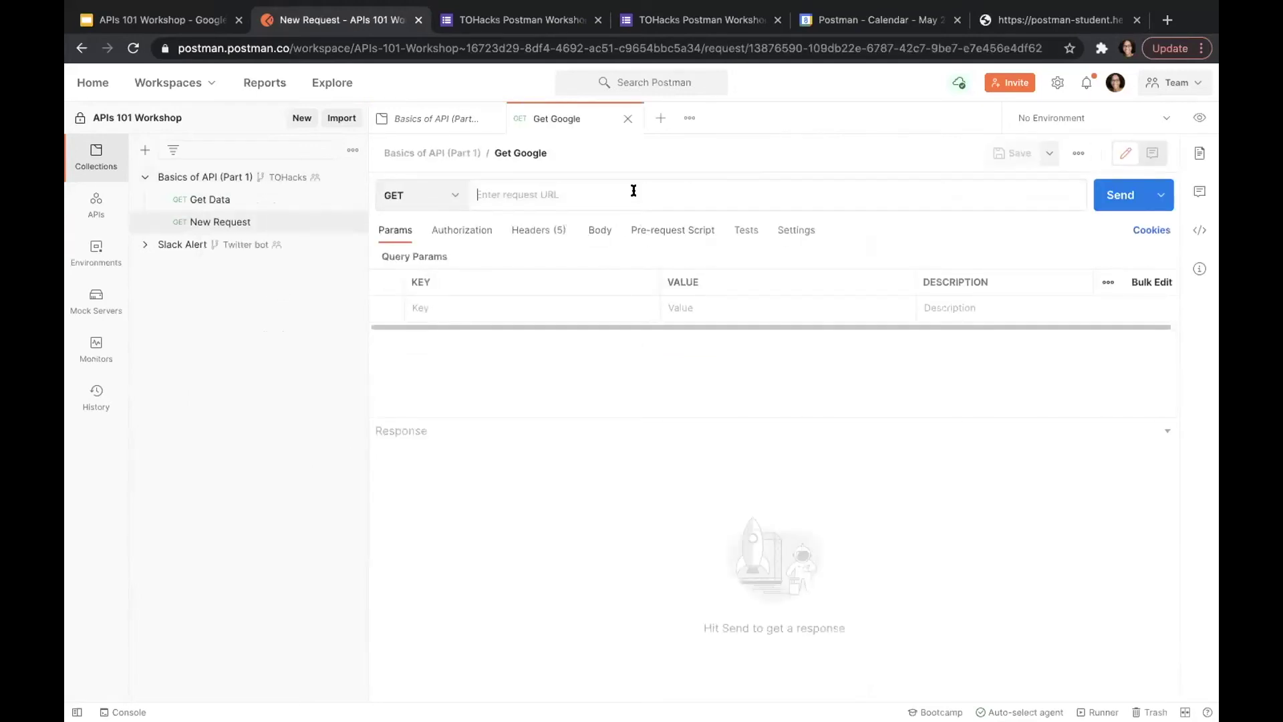
Step: Use the GET method for the Get Google request and enter google.com as its URL
{"action": "left_click", "coordinate": [454, 196]}
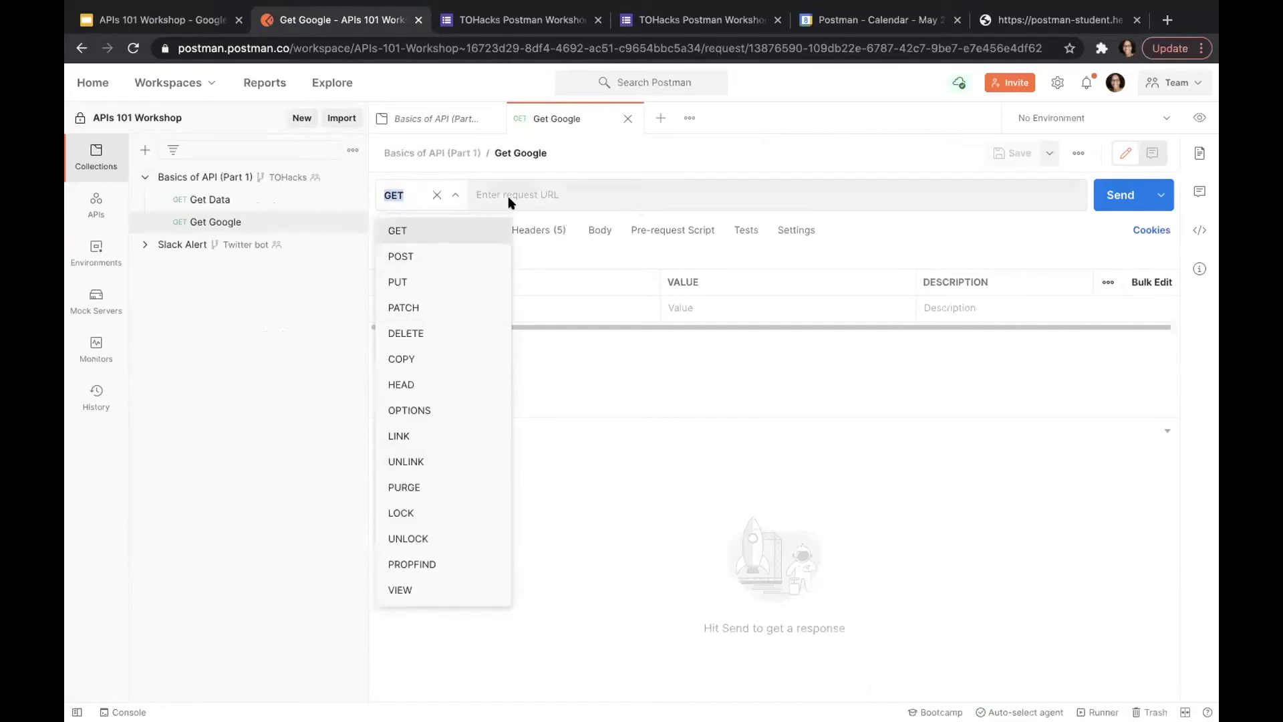
{"action": "left_click", "coordinate": [554, 194]}
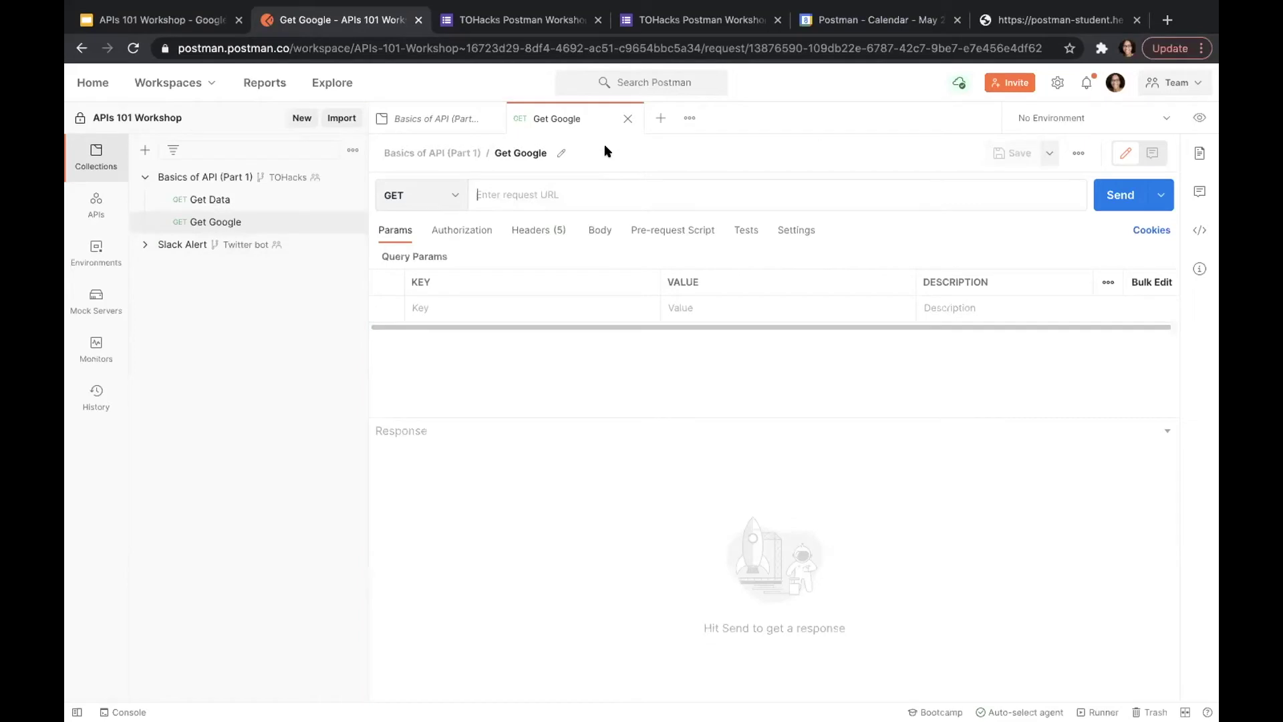
{"action": "left_click", "coordinate": [428, 194]}
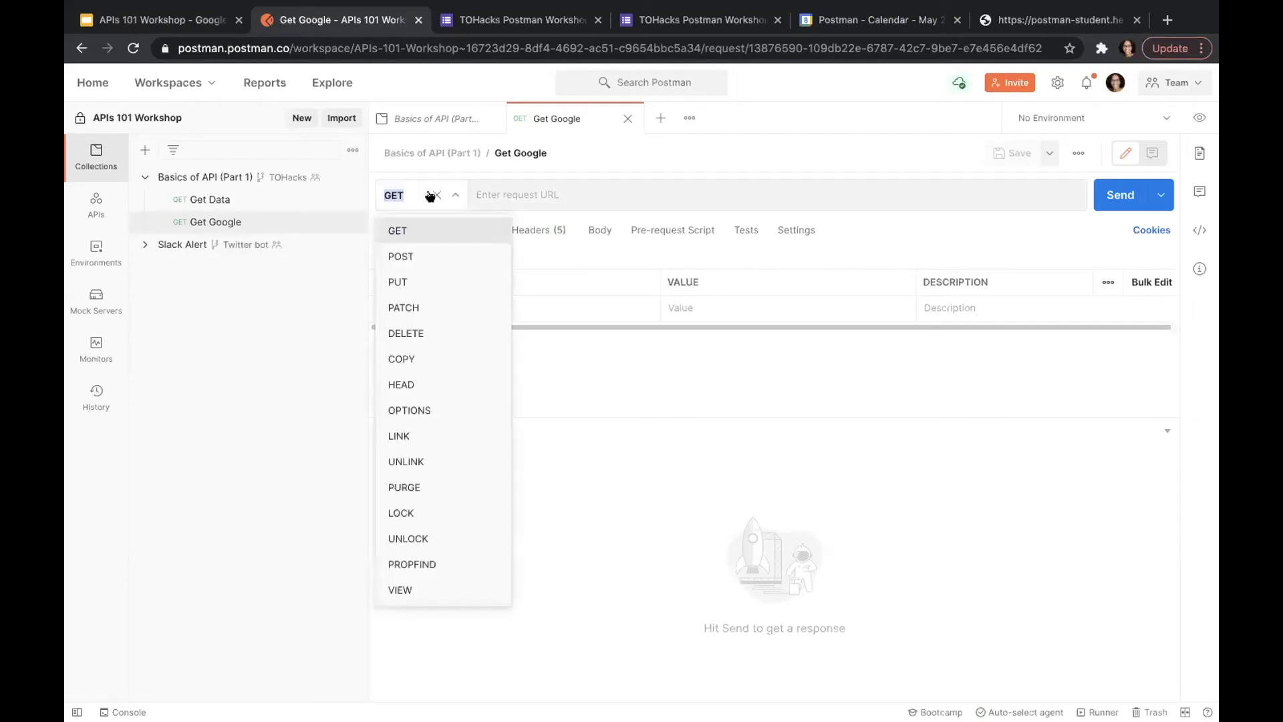
{"action": "left_click", "coordinate": [415, 230]}
{"action": "left_click", "coordinate": [560, 196]}
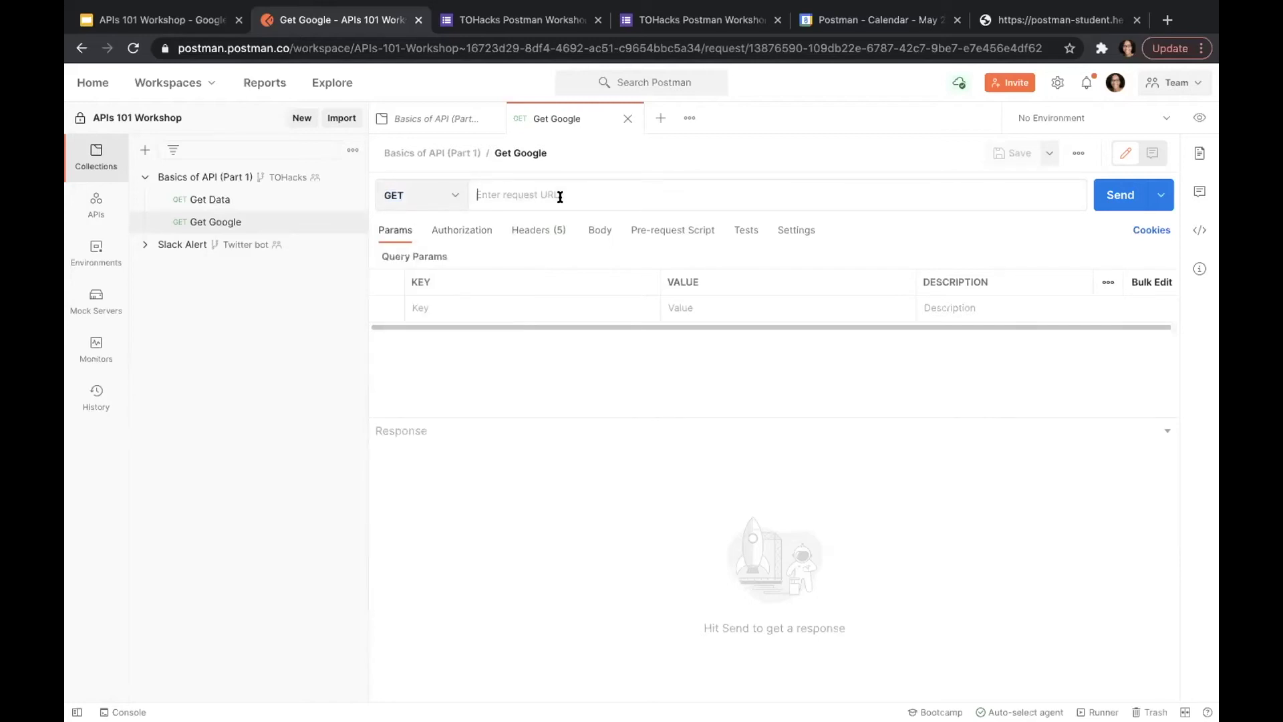
{"action": "type", "text": "google.com"}
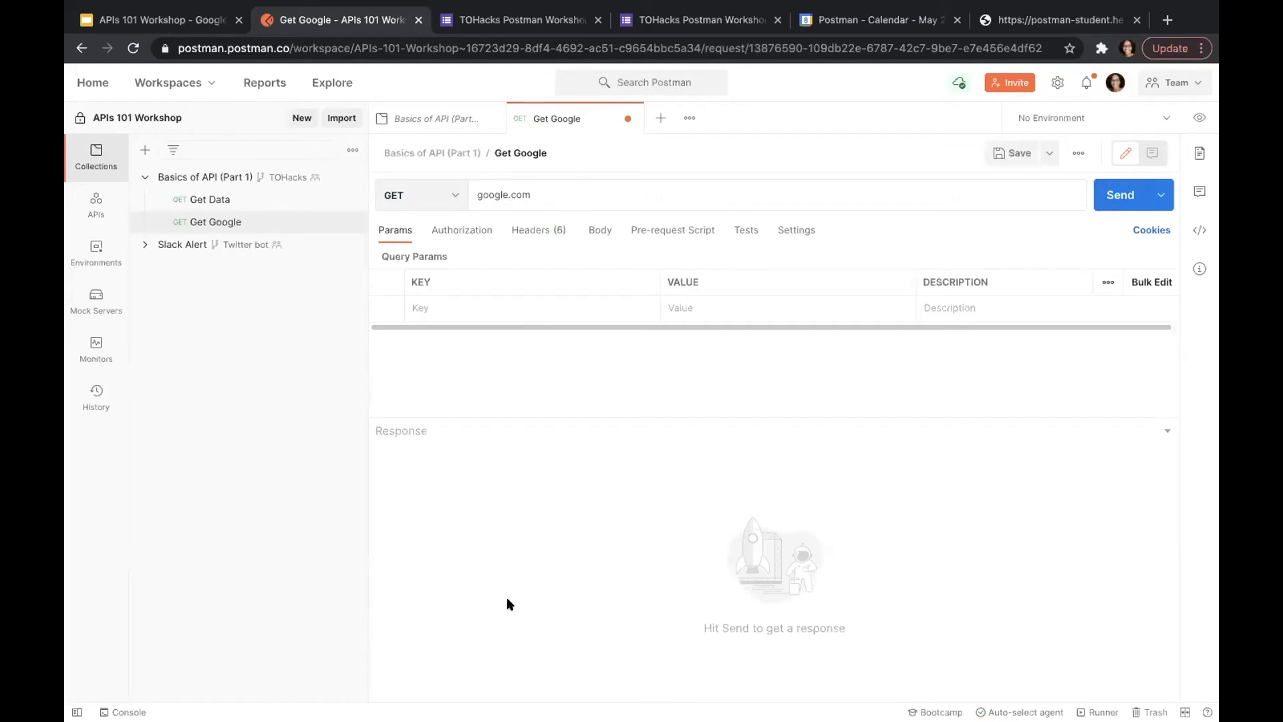
Step: Send the Get Google request and inspect its response body in Pretty, Raw and Preview form
{"action": "left_click", "coordinate": [1102, 199]}
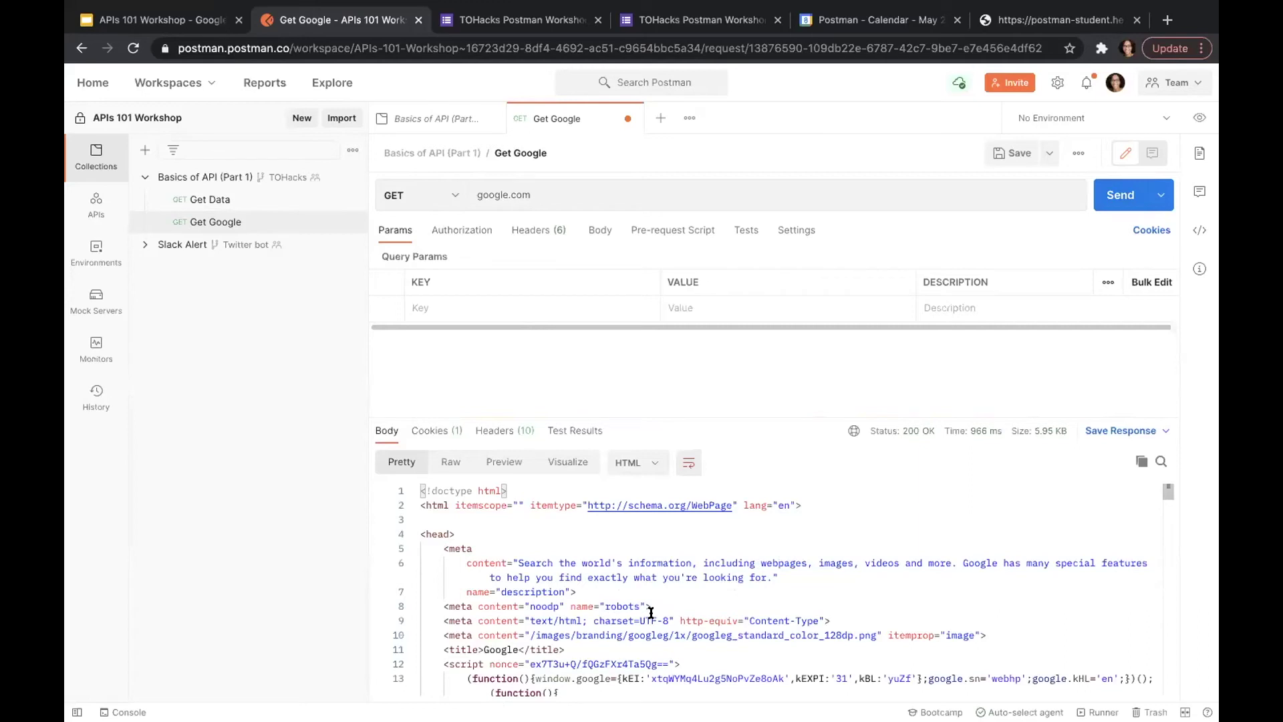
{"action": "scroll", "coordinate": [650, 613], "scroll_direction": "down", "scroll_amount": 2}
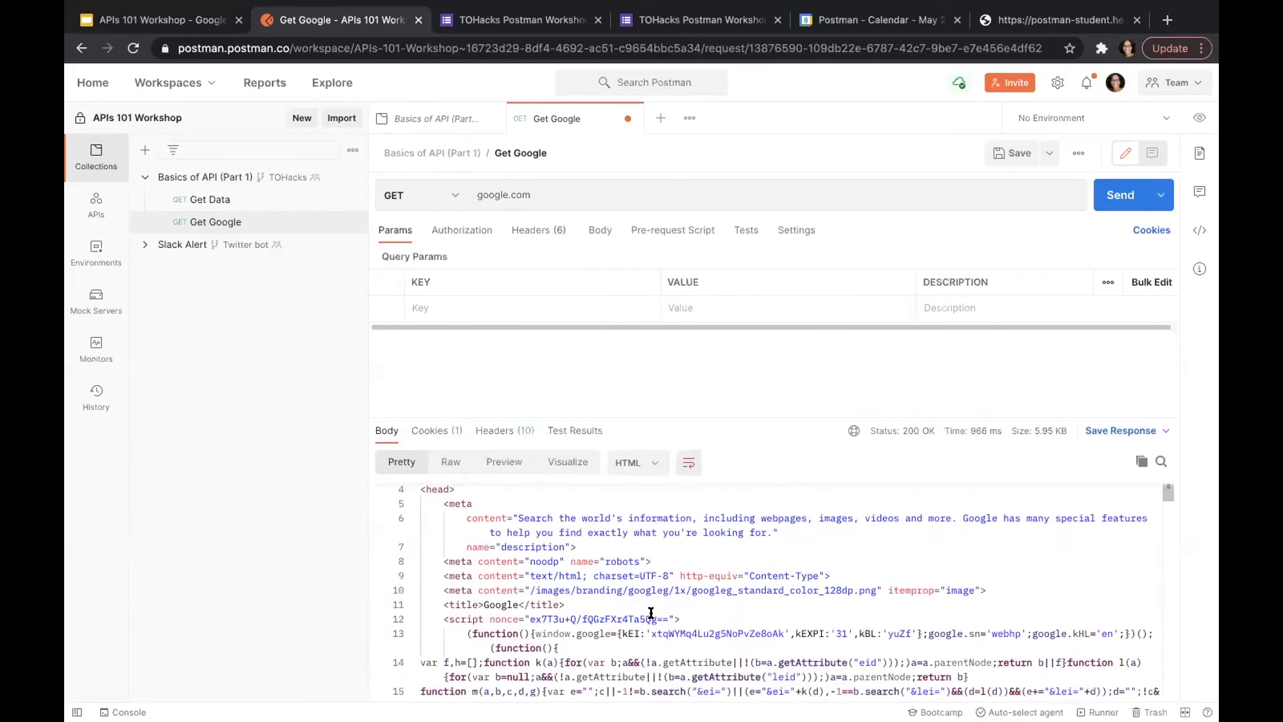
{"action": "scroll", "coordinate": [650, 613], "scroll_direction": "up", "scroll_amount": 2}
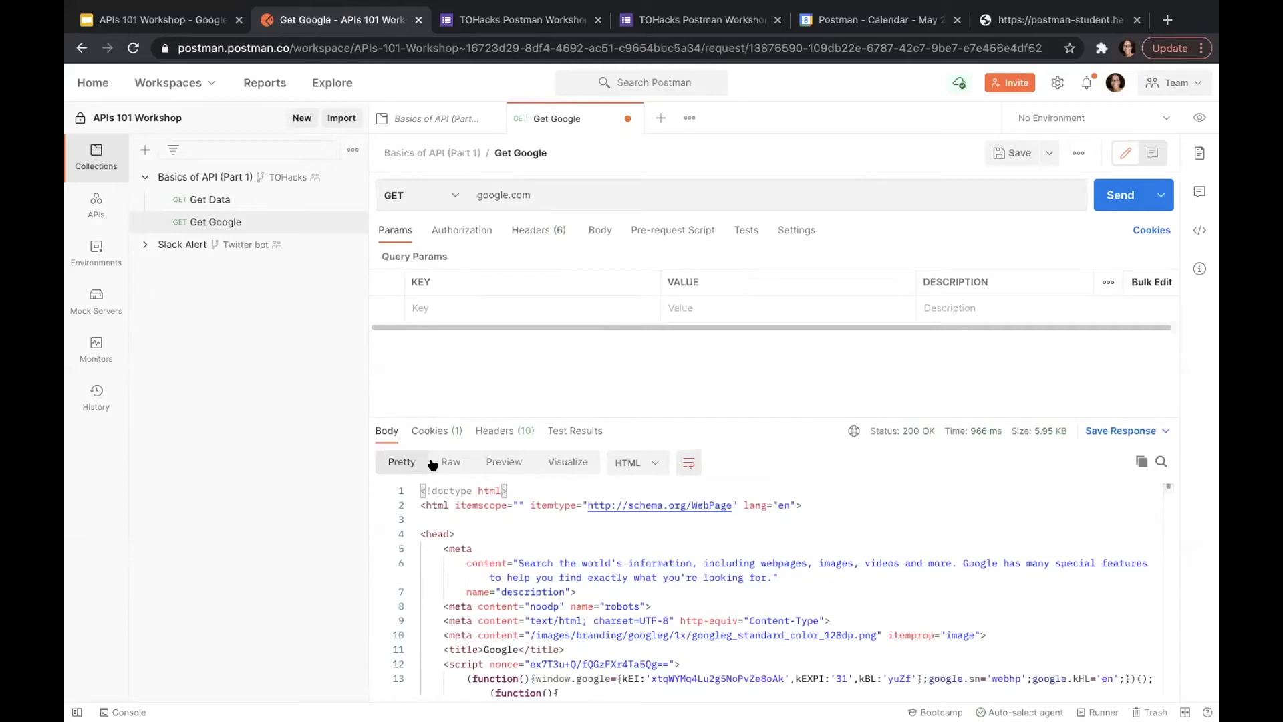
{"action": "left_click", "coordinate": [451, 462]}
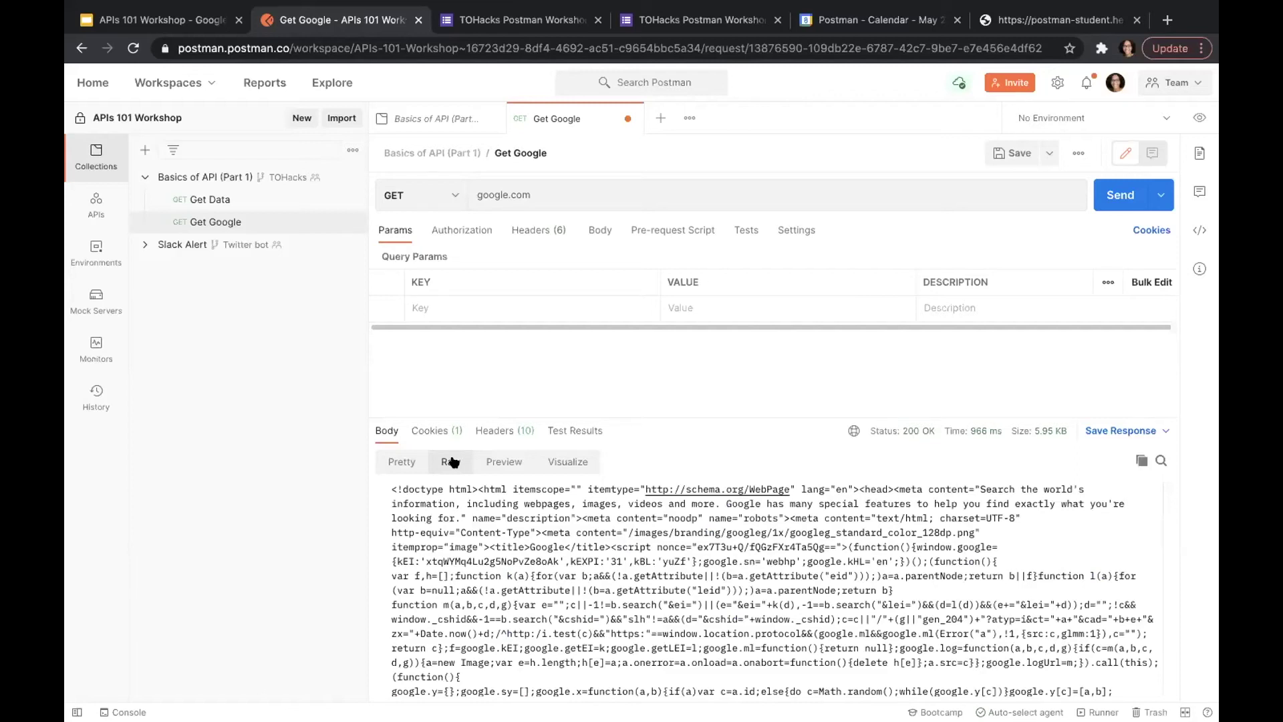
{"action": "left_click", "coordinate": [486, 463]}
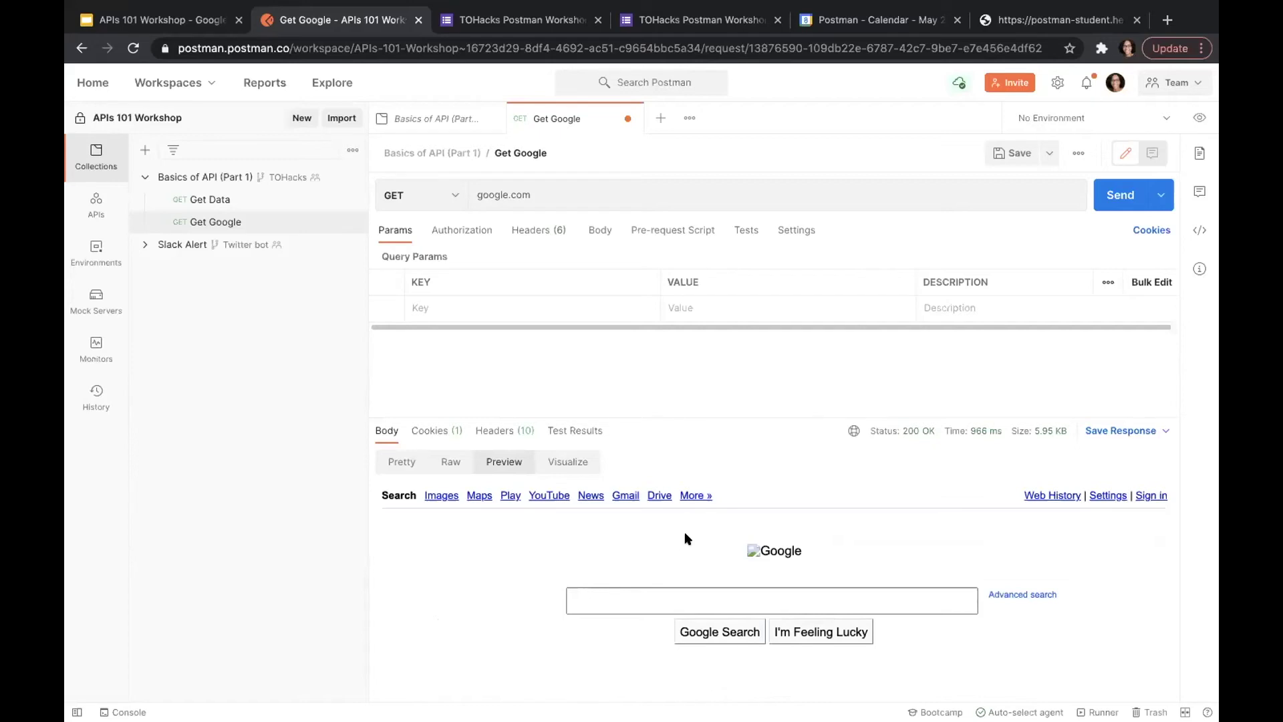
Step: Add a query parameter with key q and value Postman to the Get Google request and send it
{"action": "left_click", "coordinate": [445, 305]}
{"action": "type", "text": "q"}
{"action": "left_click", "coordinate": [702, 307]}
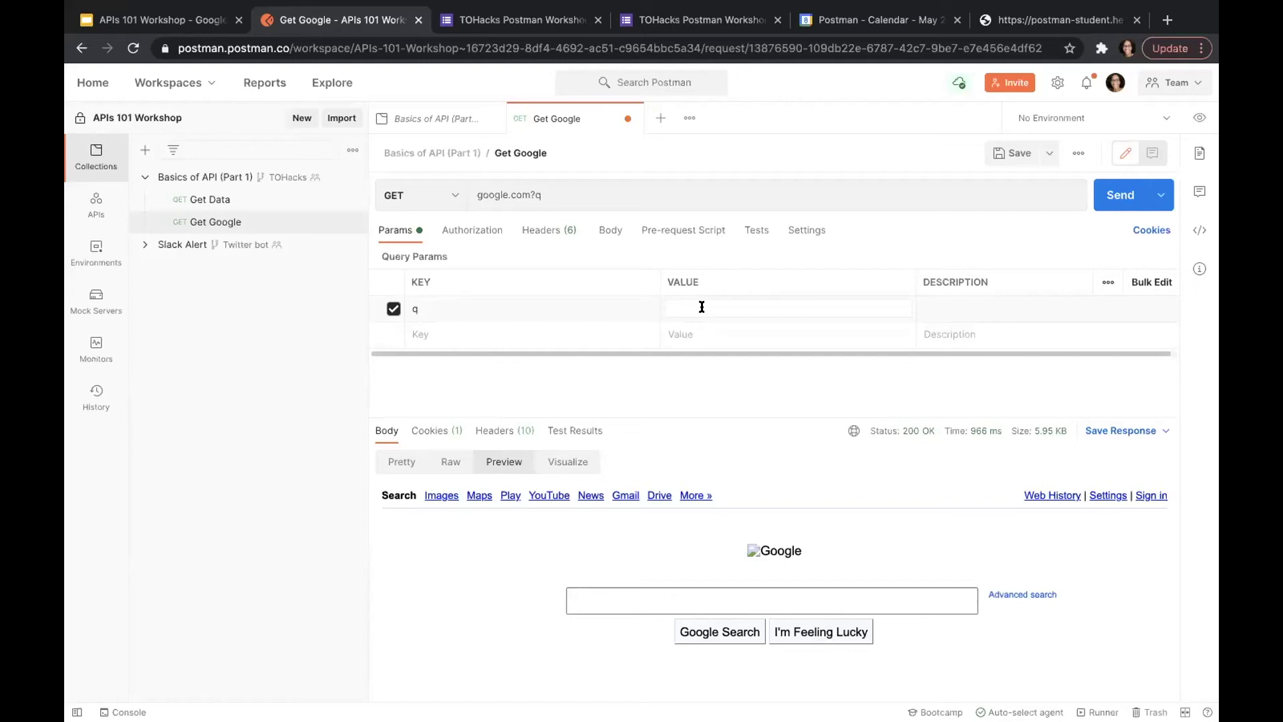
{"action": "type", "text": "Postman"}
{"action": "left_click", "coordinate": [1109, 204]}
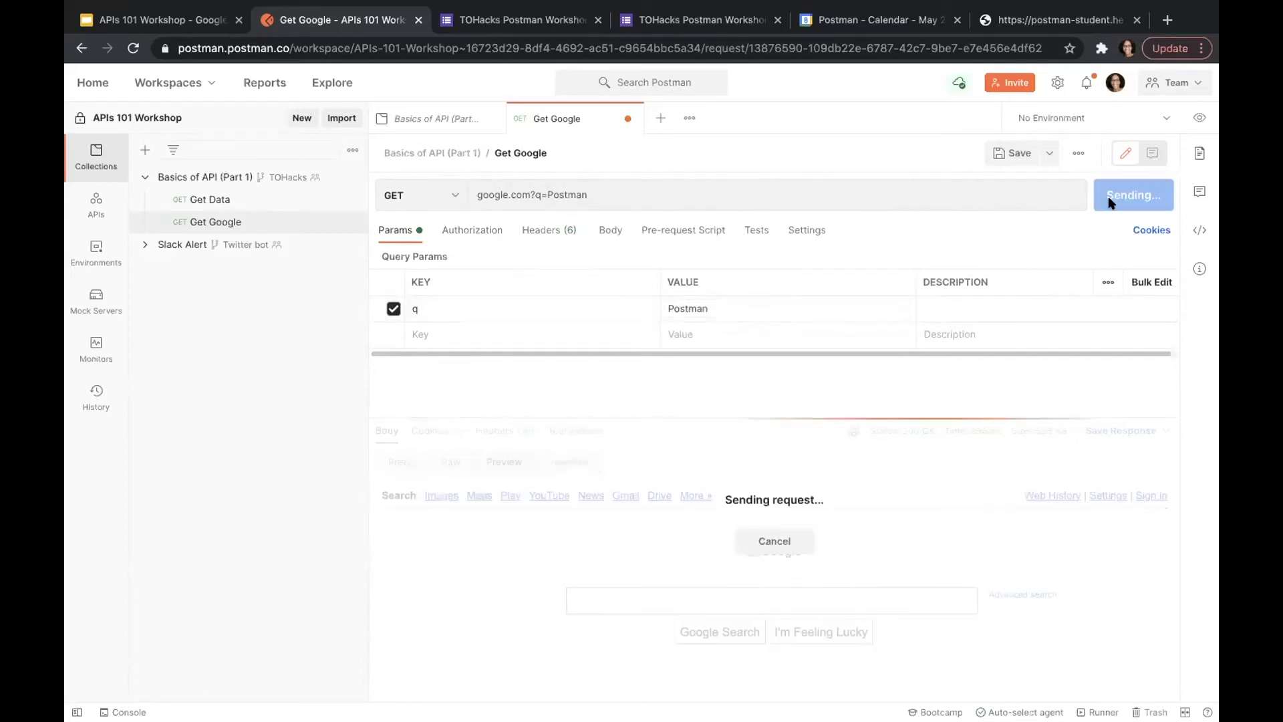
{"action": "mouse_move", "coordinate": [959, 433]}
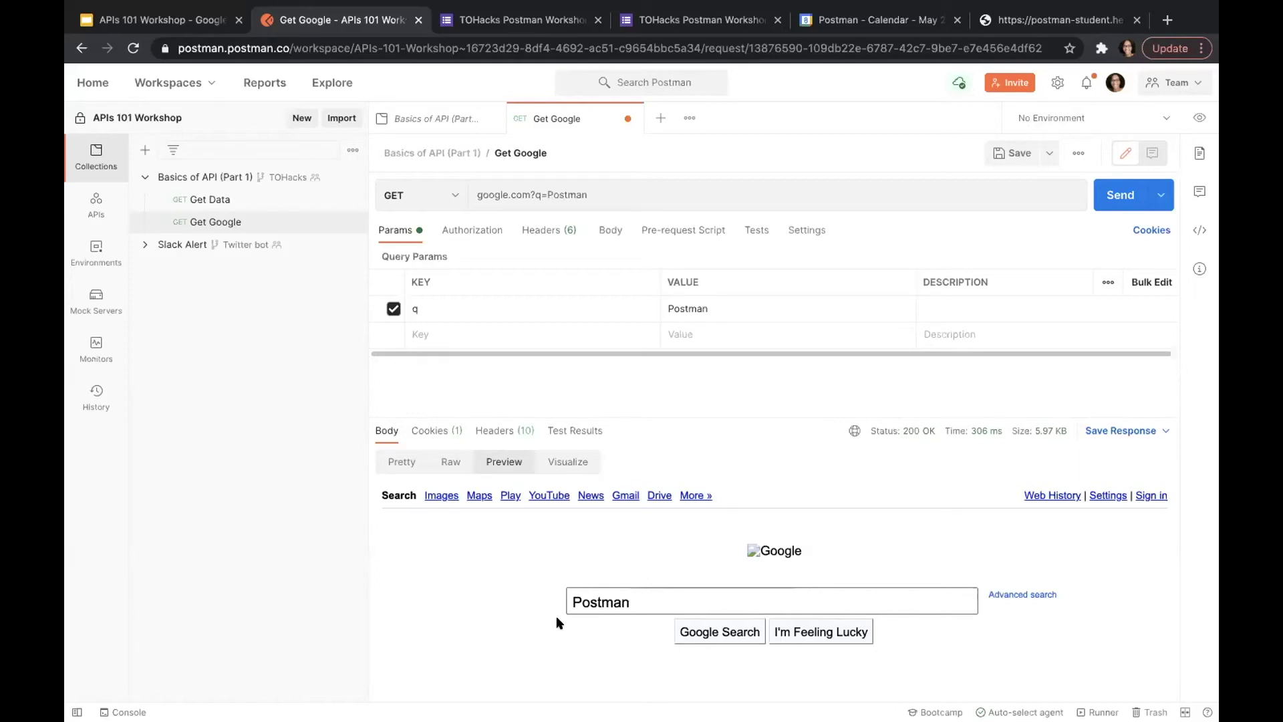
{"action": "mouse_move", "coordinate": [710, 12]}
{"action": "left_click_drag", "start_coordinate": [588, 193], "coordinate": [438, 189]}
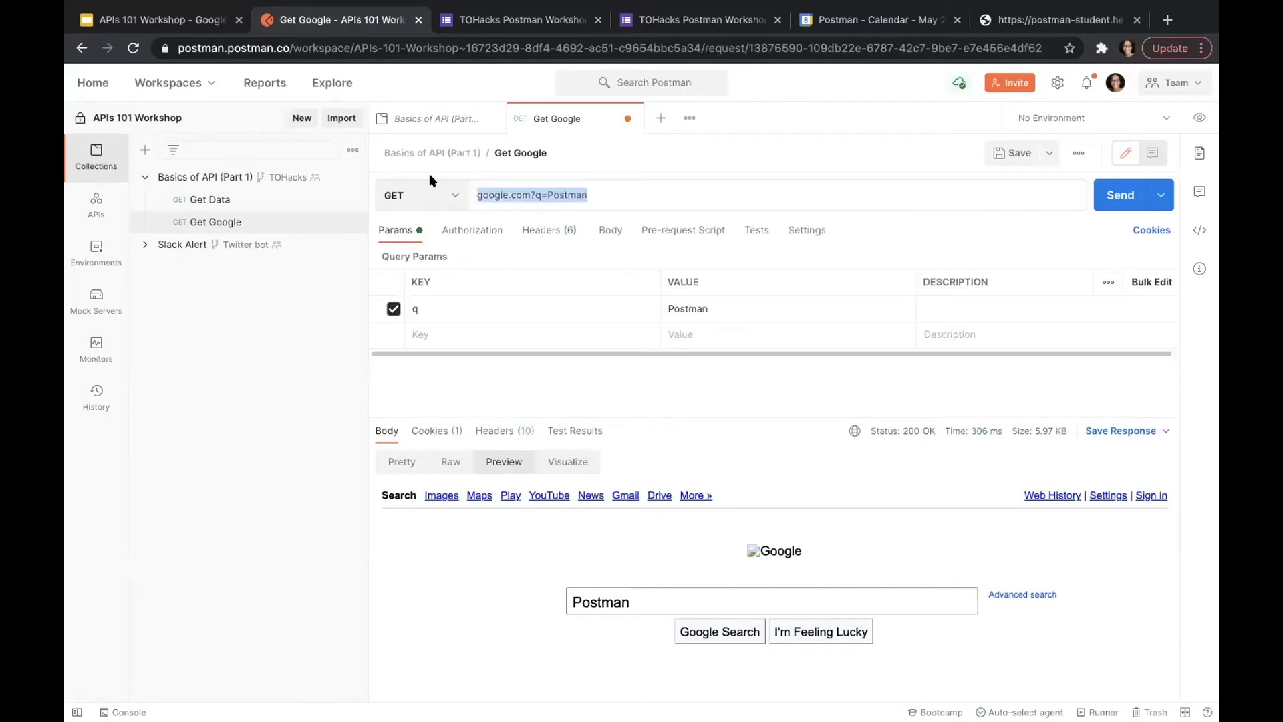
{"action": "left_click", "coordinate": [772, 149]}
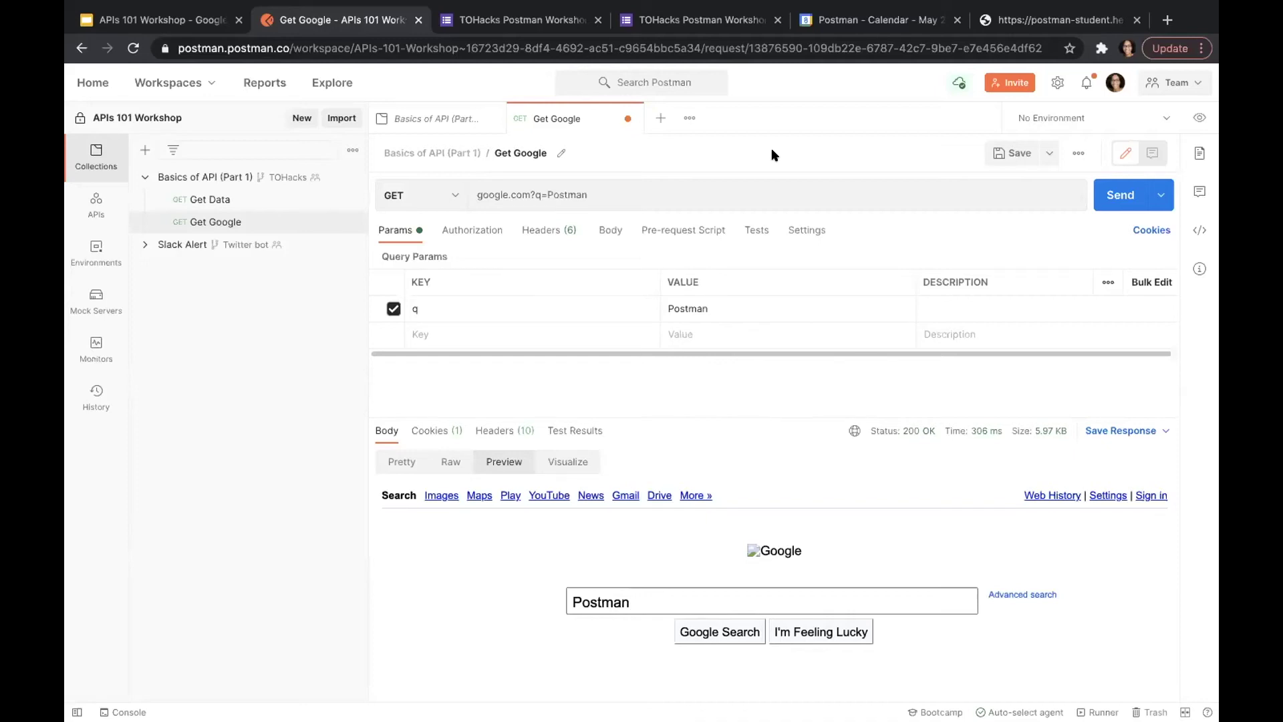
Step: Insert the /search path before the query in the google.com URL, resend the request and look through the previewed page
{"action": "triple_click", "coordinate": [530, 195]}
{"action": "left_click", "coordinate": [530, 194]}
{"action": "type", "text": "/search"}
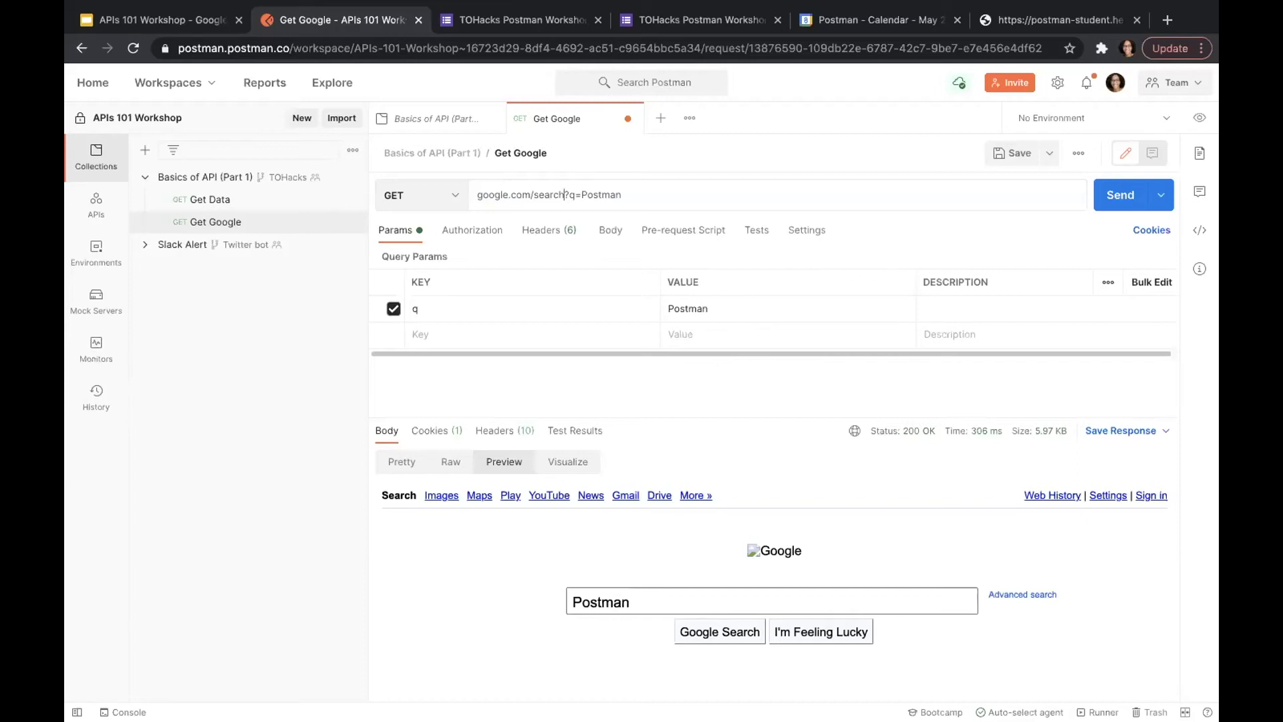
{"action": "key", "text": "ctrl+Return"}
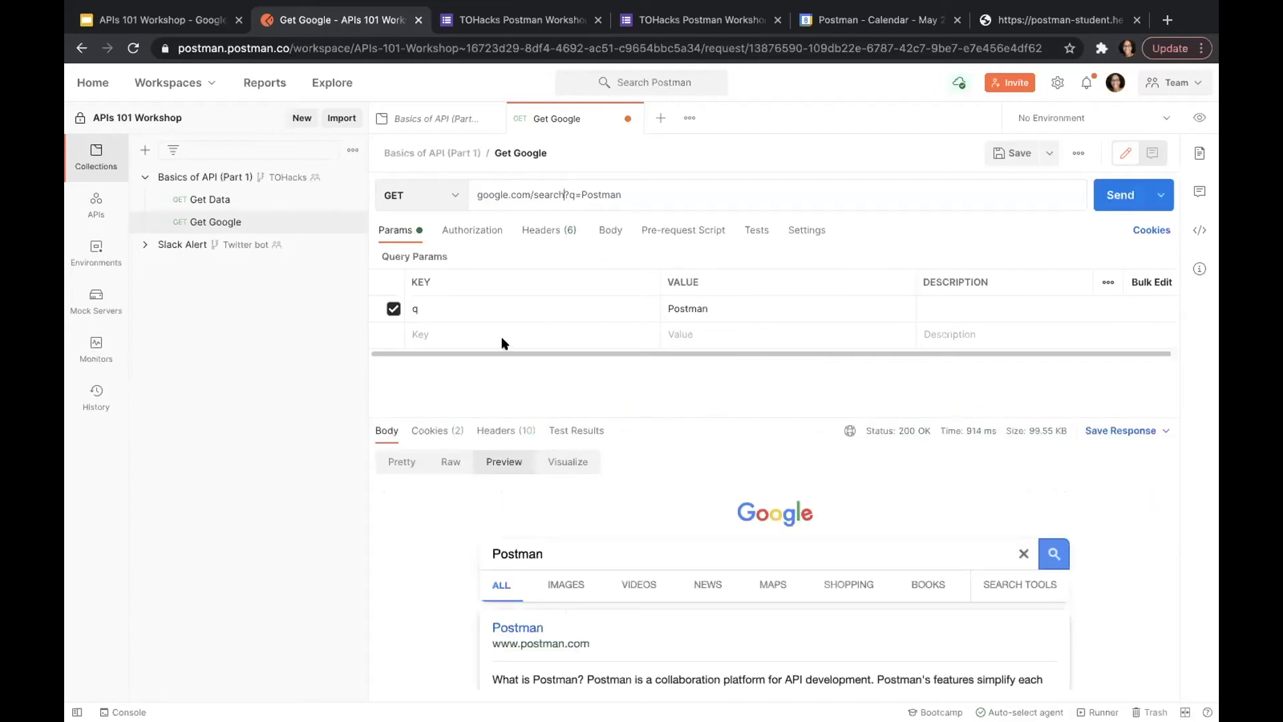
{"action": "scroll", "coordinate": [675, 590], "scroll_direction": "down", "scroll_amount": 15}
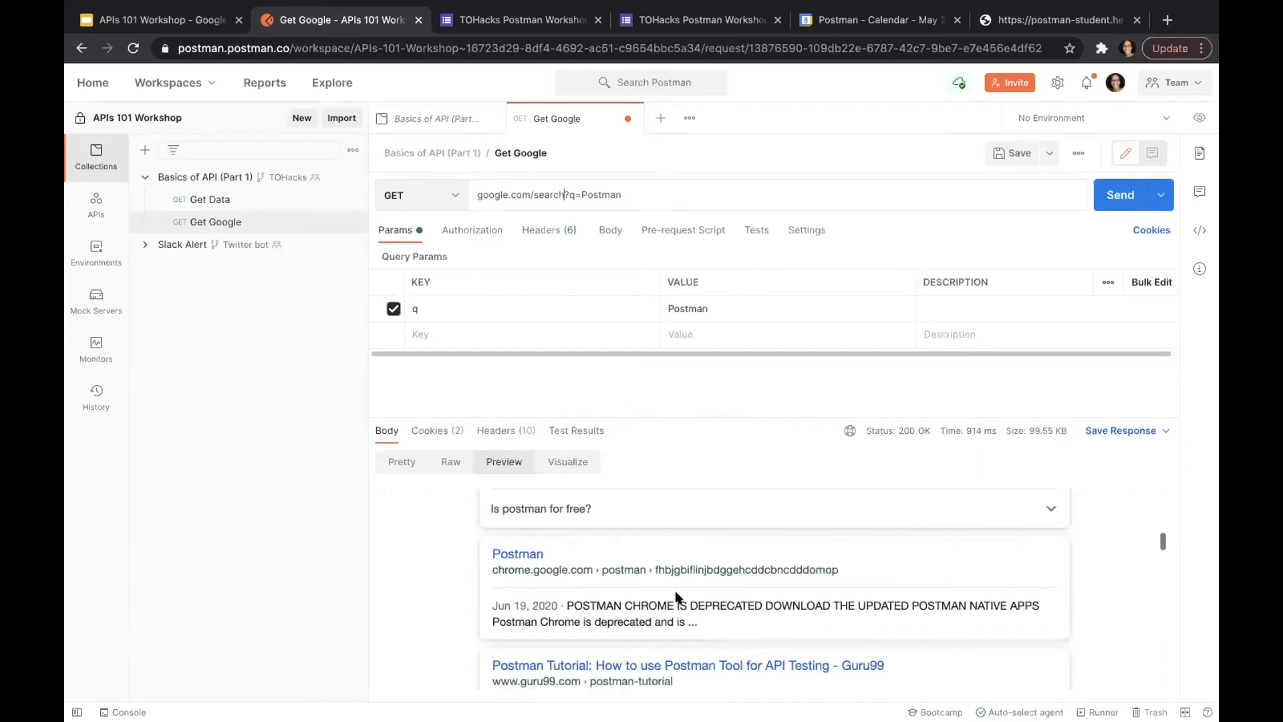
{"action": "scroll", "coordinate": [675, 591], "scroll_direction": "up", "scroll_amount": 15}
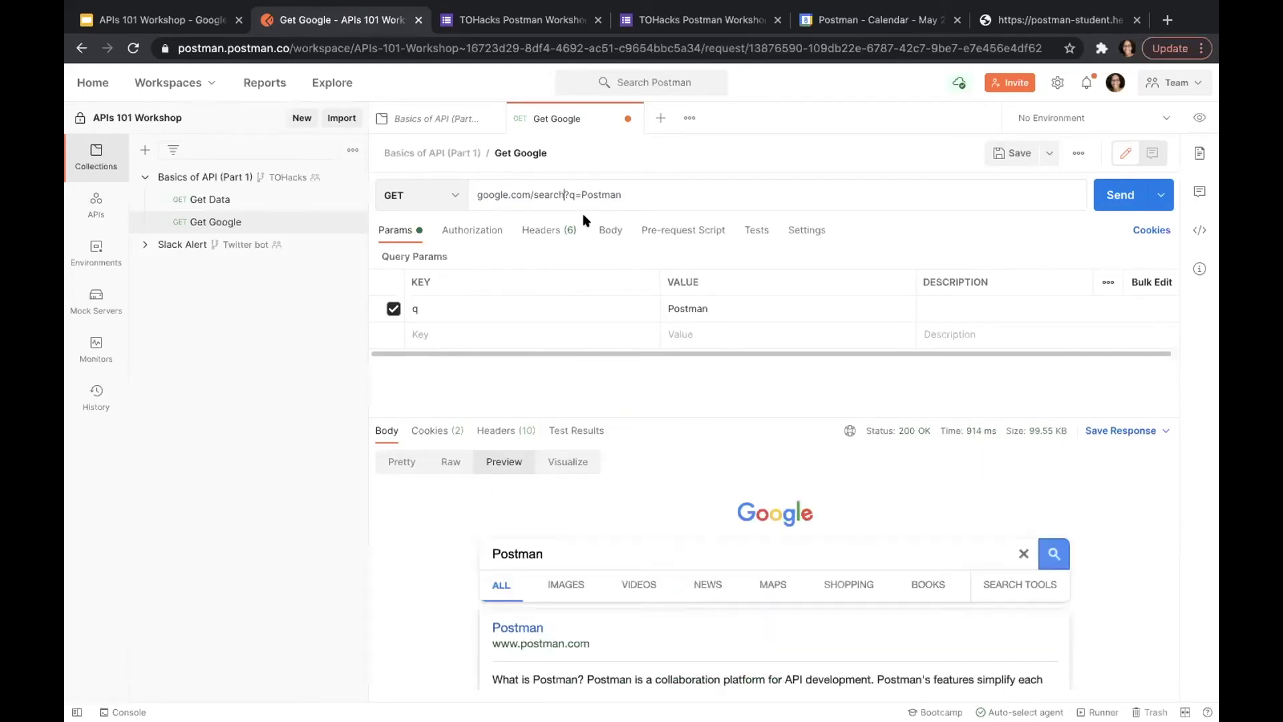
Step: Copy the request URL google.com/search?q=Postman, load it in a new browser tab for comparison, and close that tab
{"action": "triple_click", "coordinate": [639, 193]}
{"action": "key", "text": "ctrl+c"}
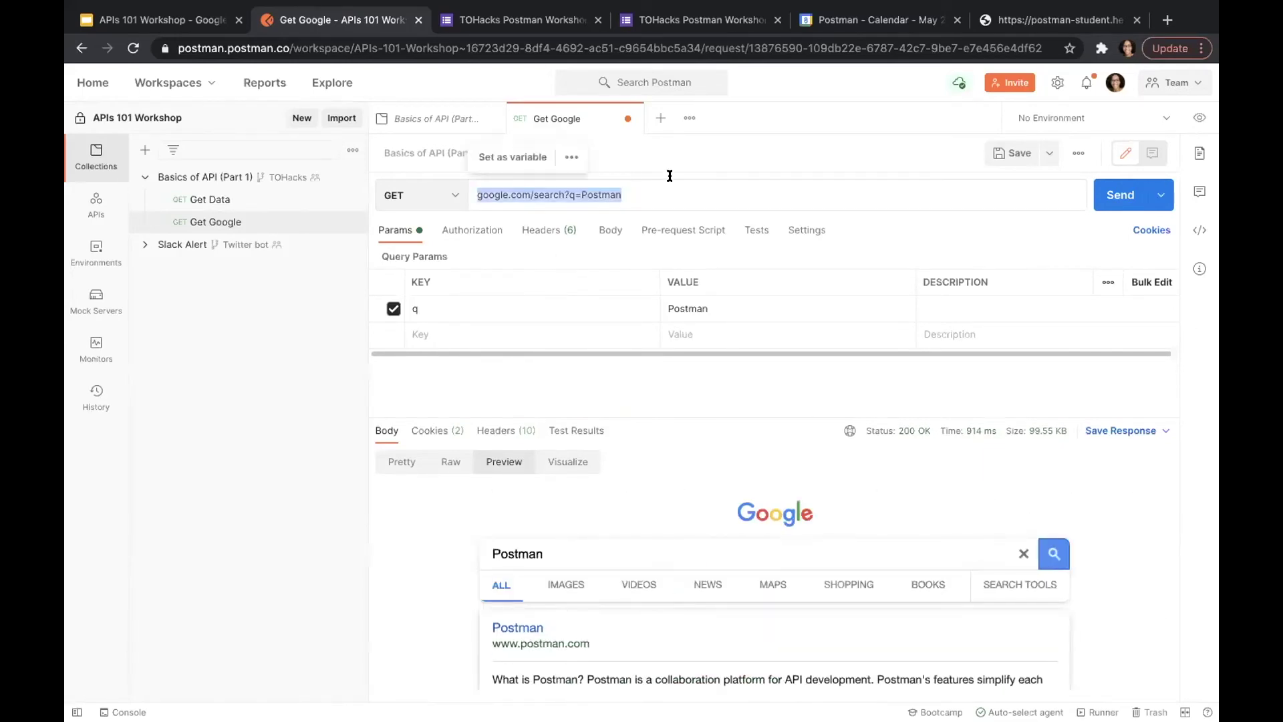
{"action": "left_click", "coordinate": [1166, 20]}
{"action": "key", "text": "ctrl+v"}
{"action": "key", "text": "Return"}
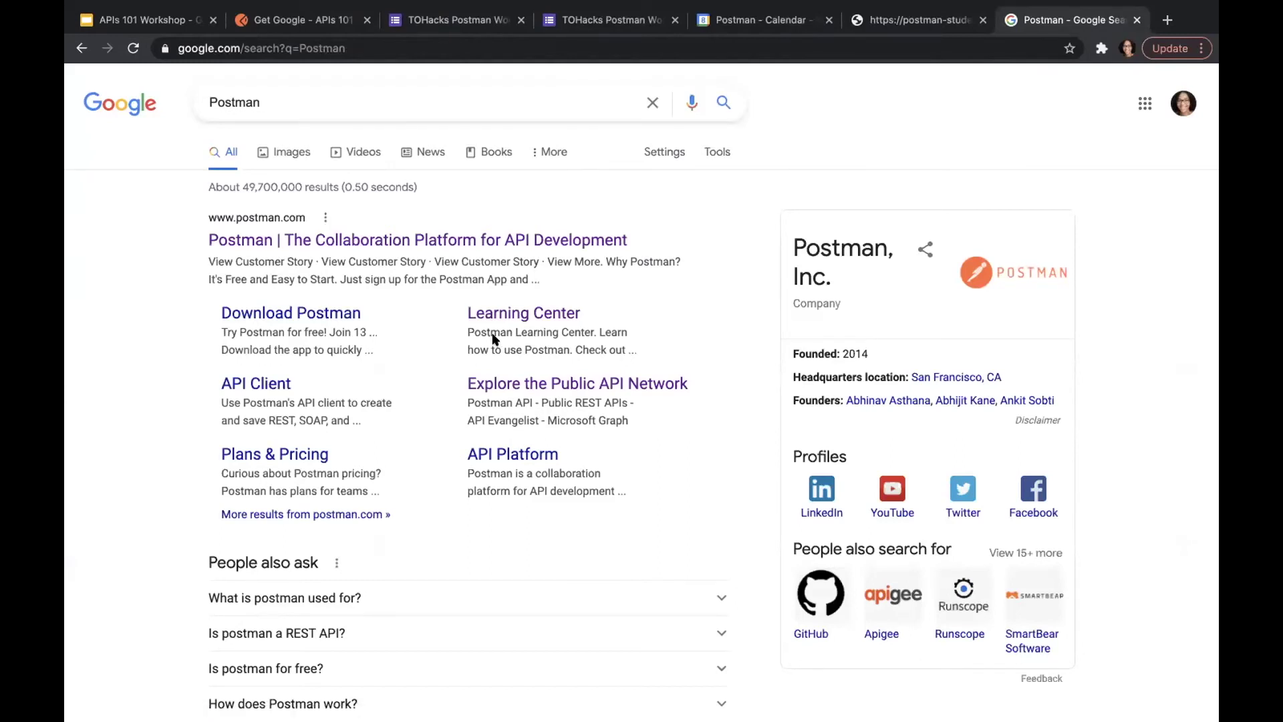
{"action": "mouse_move", "coordinate": [735, 8]}
{"action": "left_click", "coordinate": [1137, 21]}
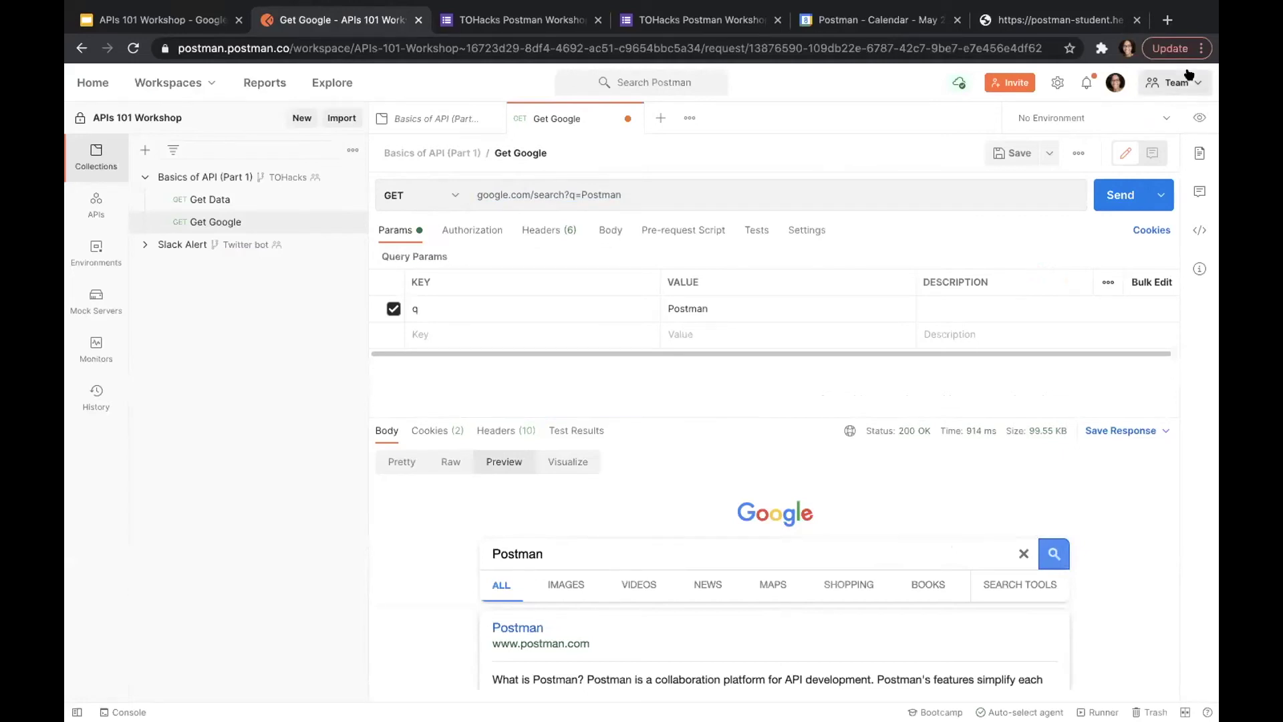
Step: Load the google.com home page in a new browser tab to view it, and close that tab
{"action": "left_click", "coordinate": [1168, 20]}
{"action": "type", "text": "google.com"}
{"action": "key", "text": "Return"}
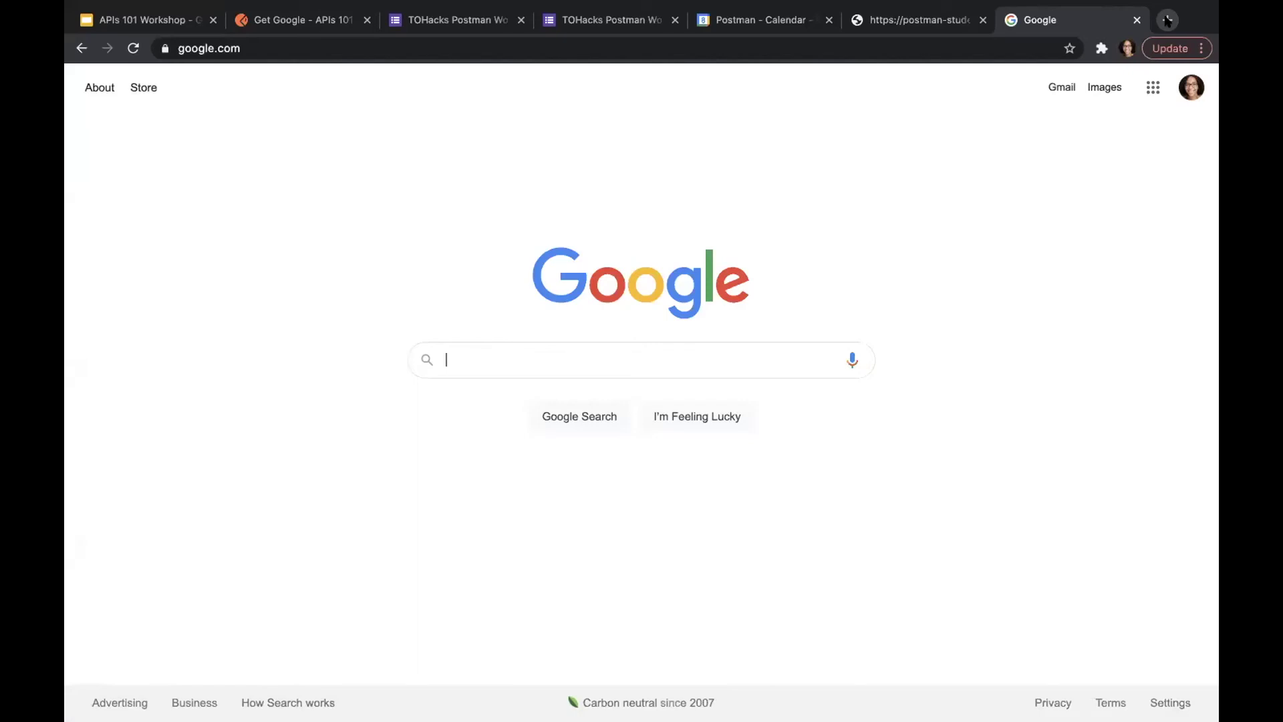
{"action": "left_click", "coordinate": [1137, 20]}
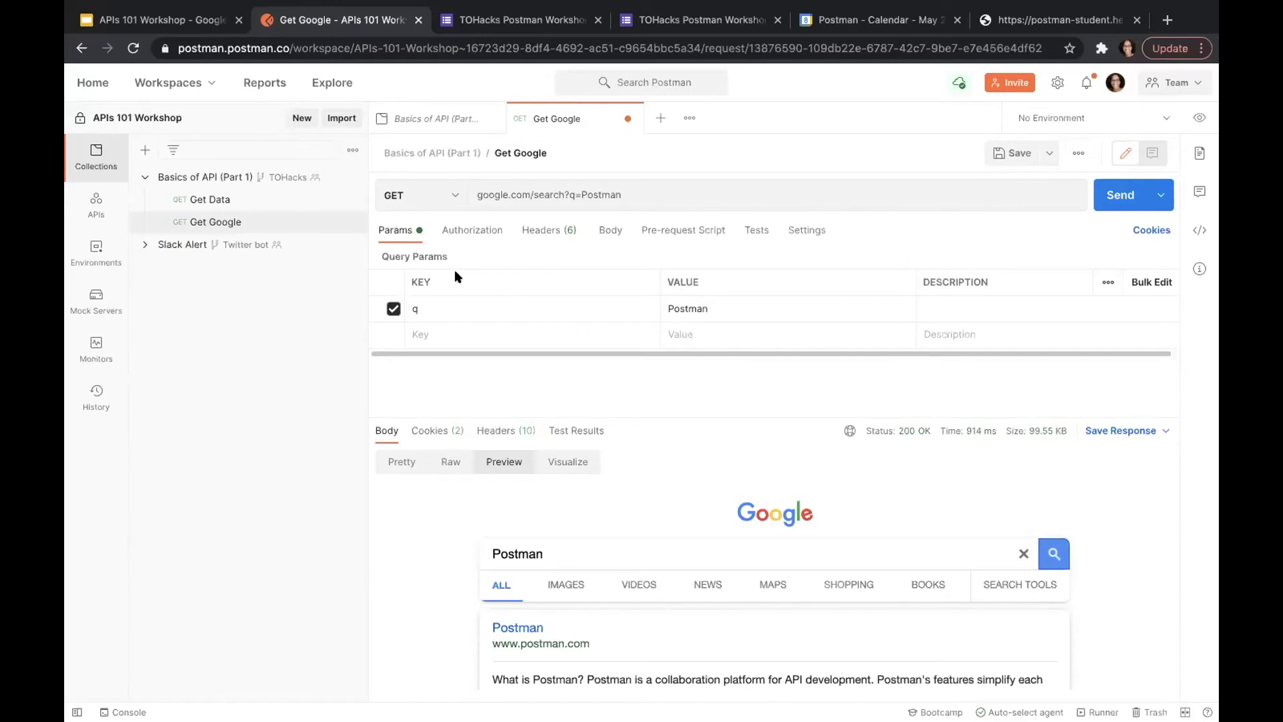
{"action": "left_click", "coordinate": [229, 177]}
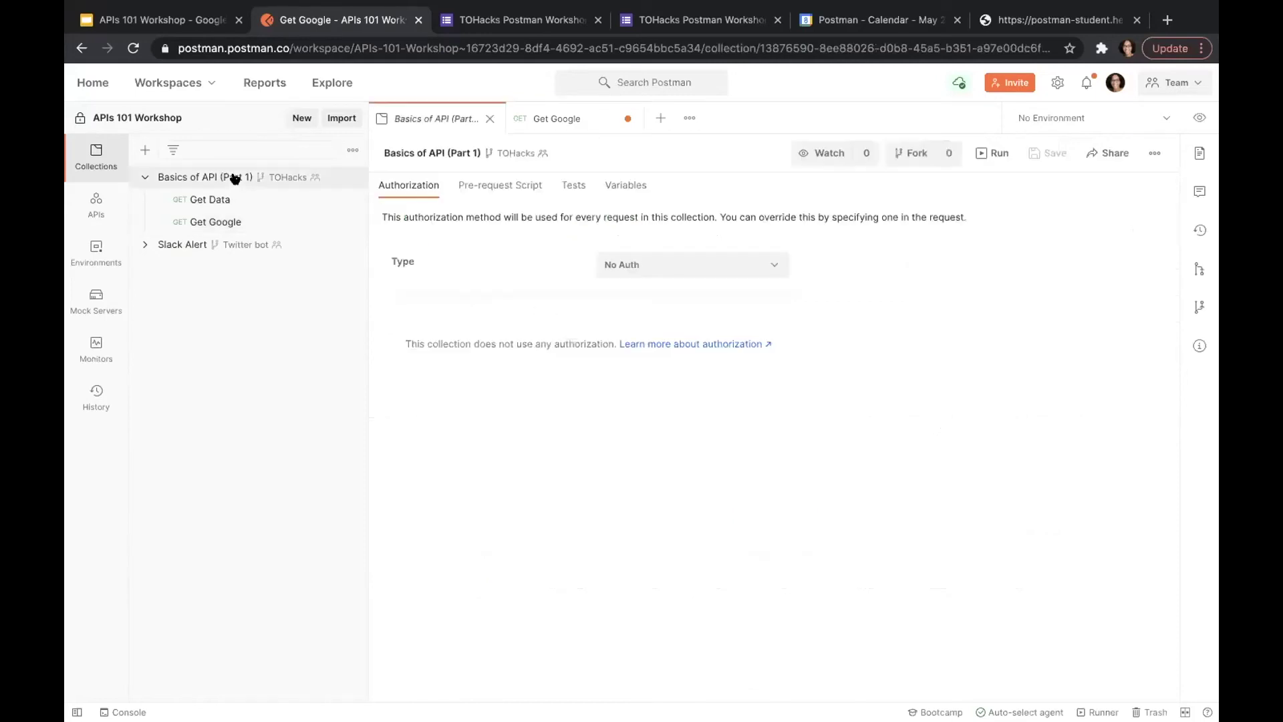
{"action": "left_click", "coordinate": [1201, 155]}
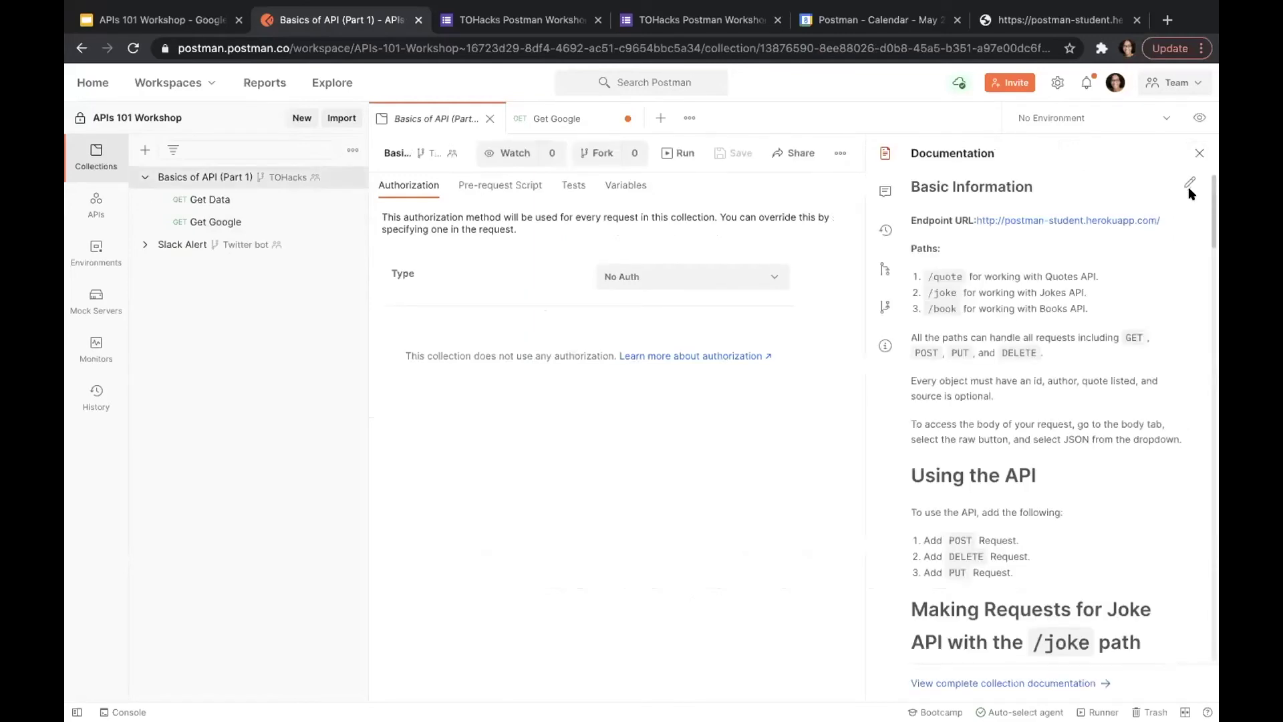
{"action": "left_click_drag", "start_coordinate": [1160, 216], "coordinate": [972, 226]}
{"action": "key", "text": "ctrl+c"}
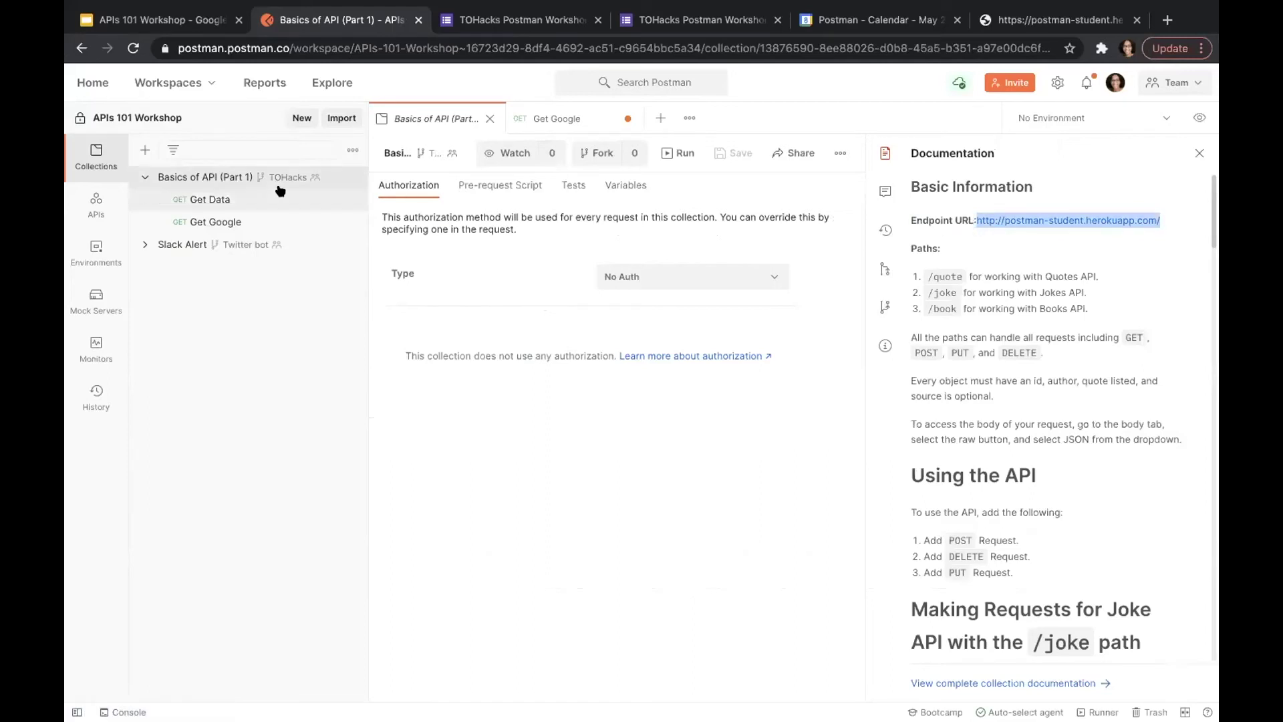
{"action": "left_click", "coordinate": [217, 198]}
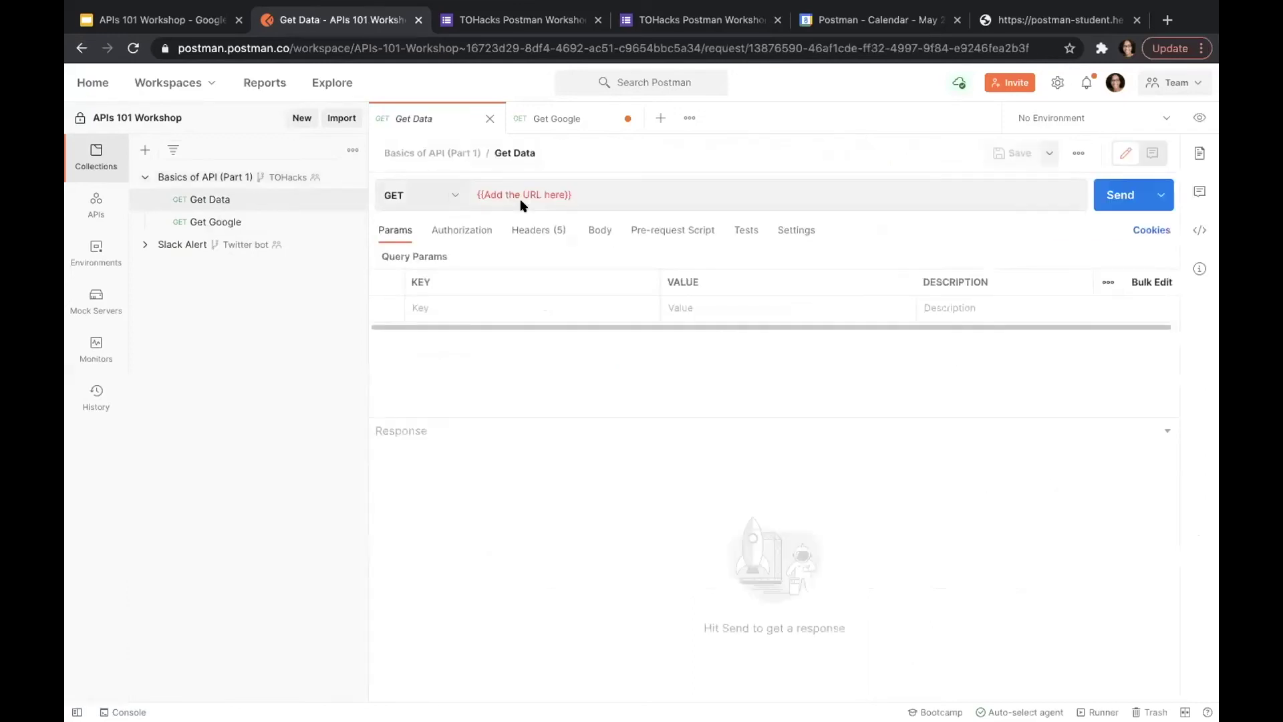
{"action": "left_click_drag", "start_coordinate": [573, 197], "coordinate": [429, 177]}
{"action": "key", "text": "ctrl+v"}
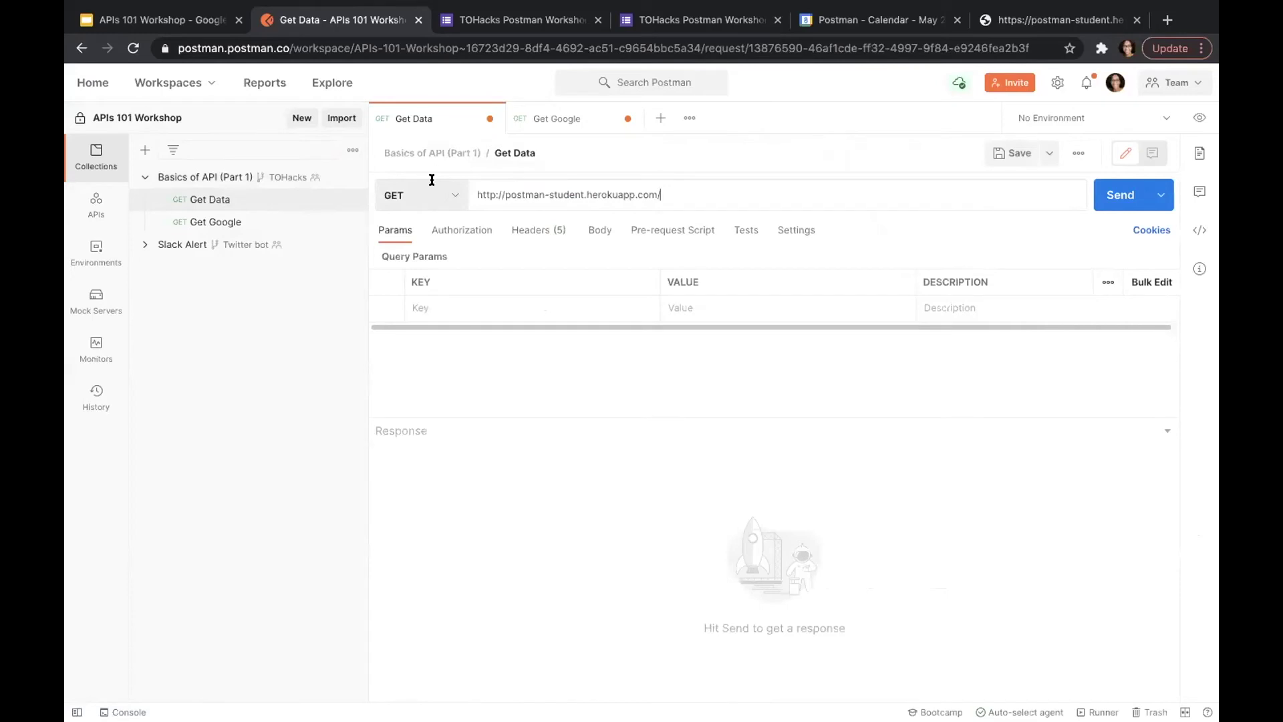
{"action": "type", "text": "book"}
{"action": "left_click", "coordinate": [1120, 193]}
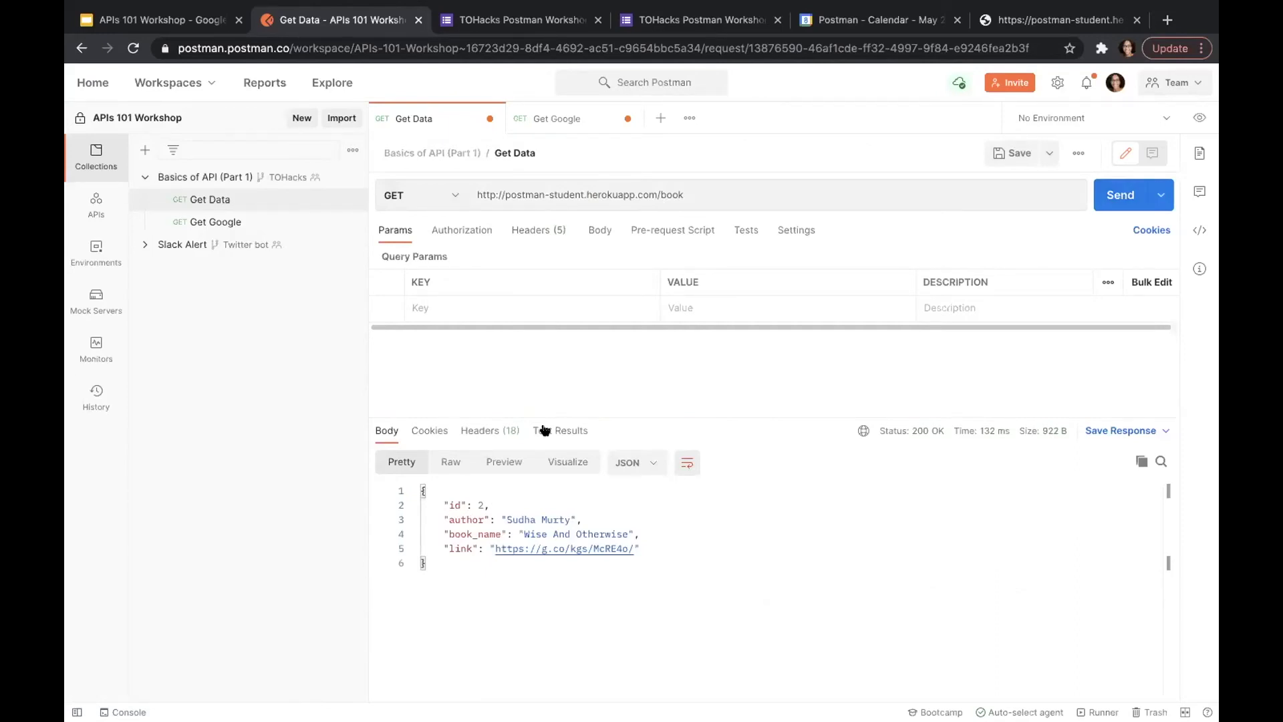
Step: Compare the Get Data response with the book listing page, and highlight the whole JSON object from brace to brace
{"action": "left_click", "coordinate": [1061, 18]}
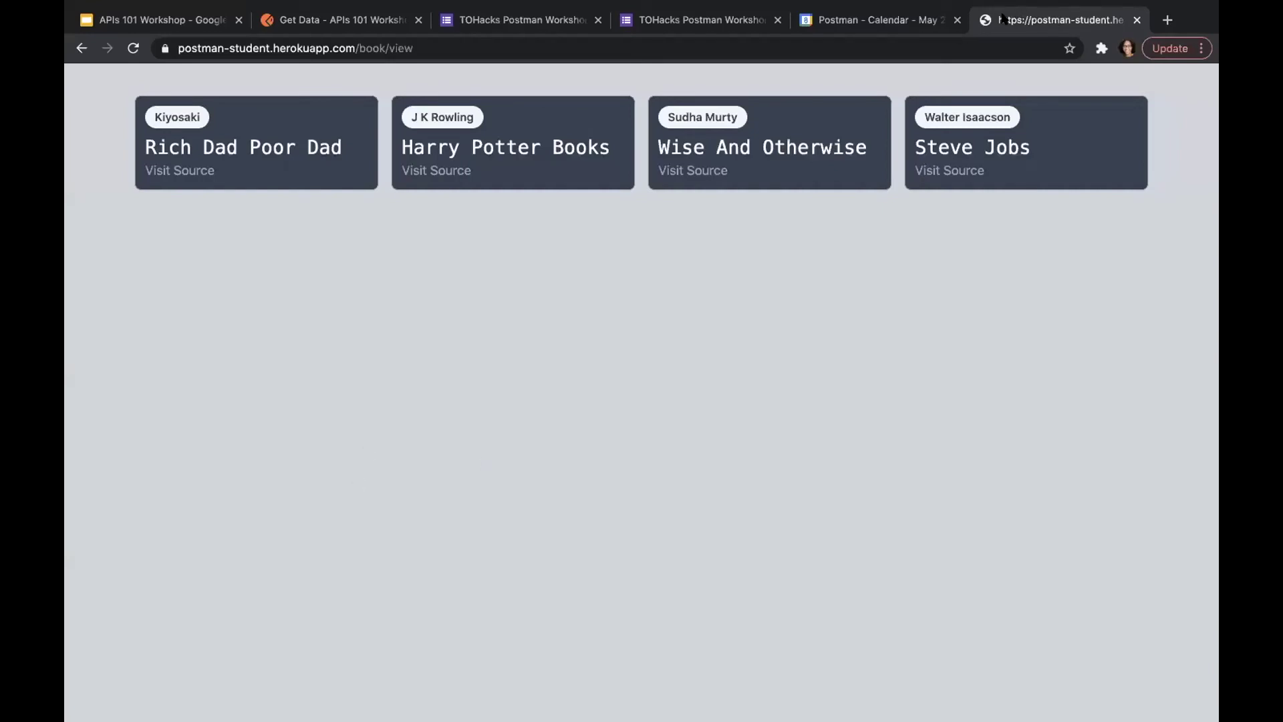
{"action": "left_click", "coordinate": [293, 28]}
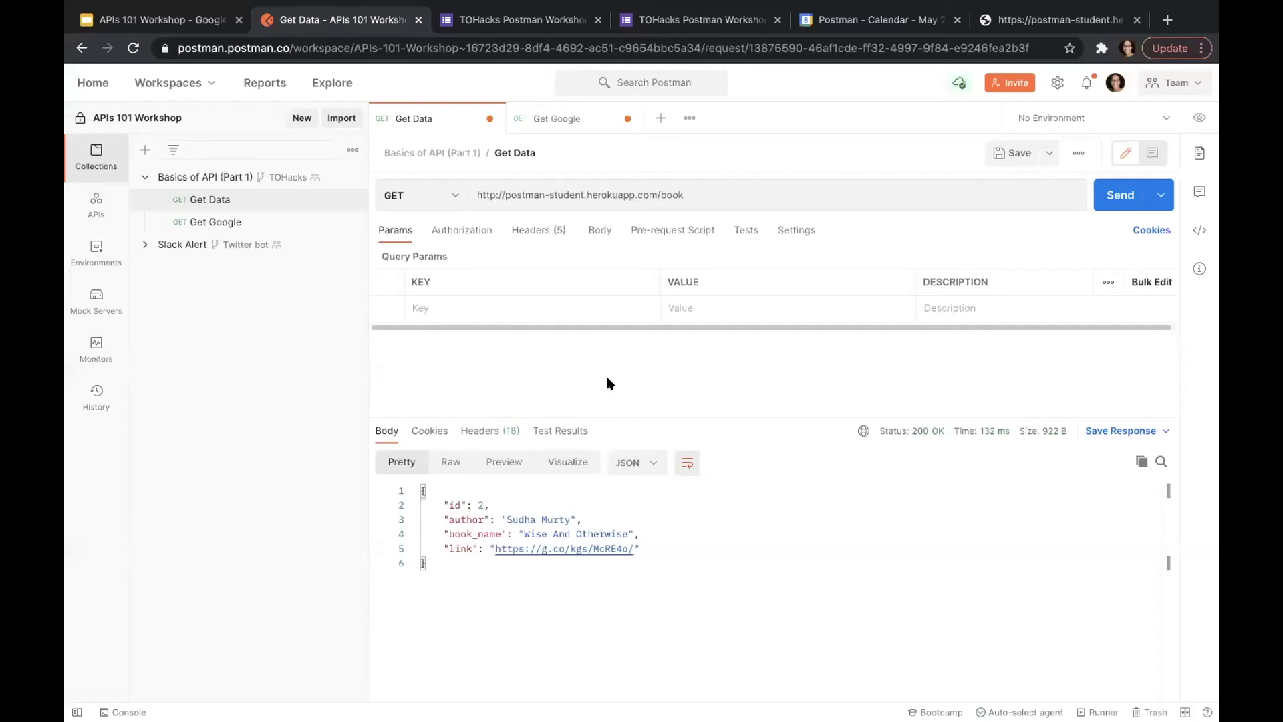
{"action": "left_click", "coordinate": [478, 573]}
{"action": "left_click", "coordinate": [419, 492], "text": "shift"}
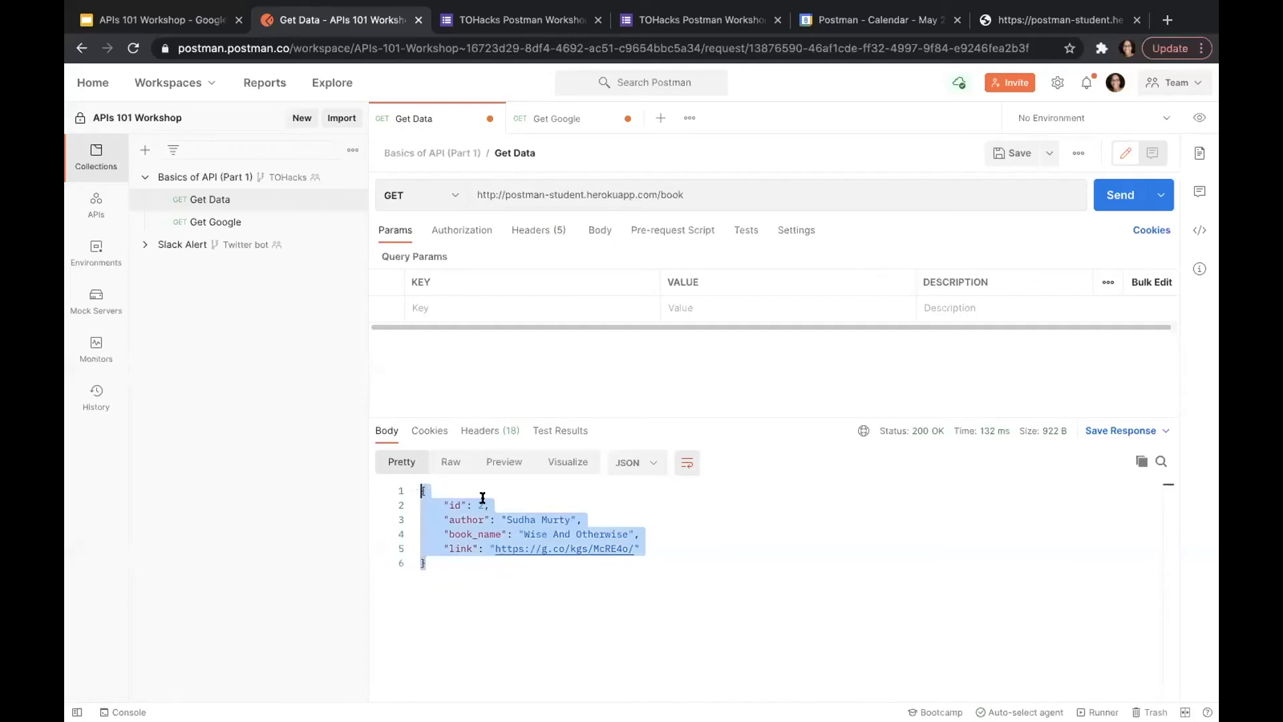
{"action": "left_click", "coordinate": [483, 498]}
{"action": "left_click", "coordinate": [431, 563]}
{"action": "left_click", "coordinate": [419, 490], "text": "shift"}
{"action": "left_click", "coordinate": [430, 498]}
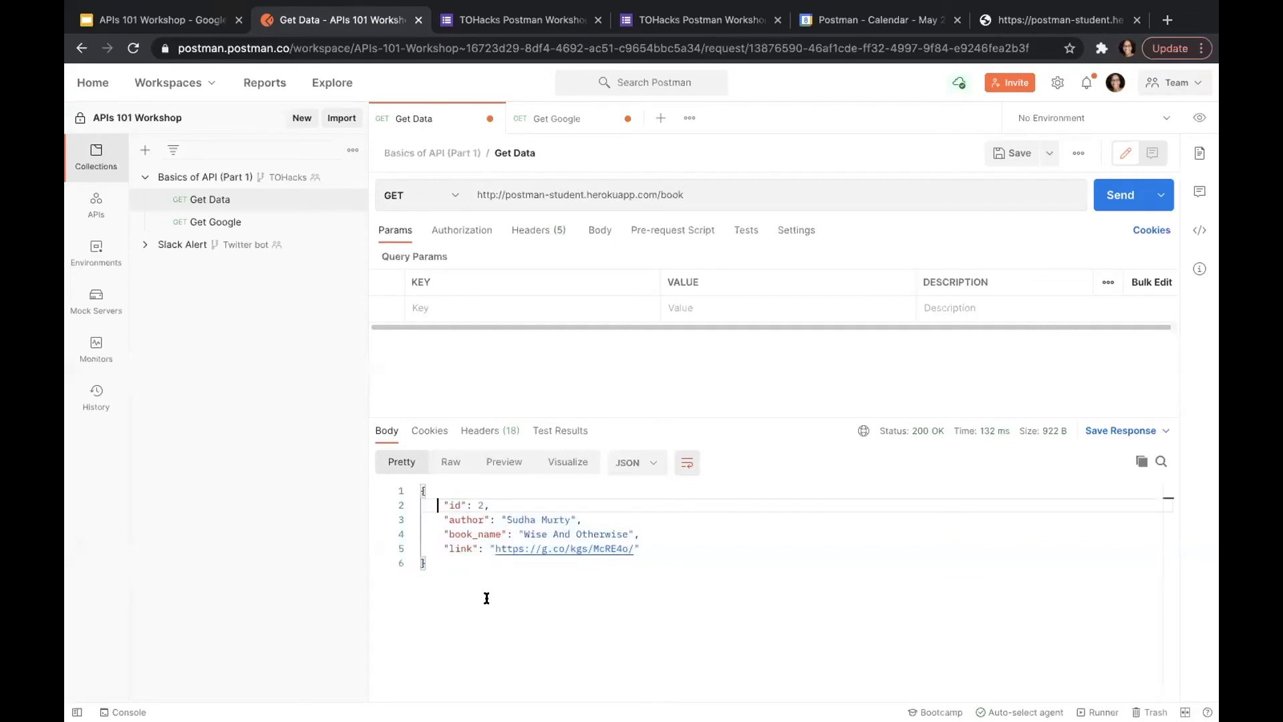
{"action": "left_click_drag", "start_coordinate": [434, 562], "coordinate": [417, 484]}
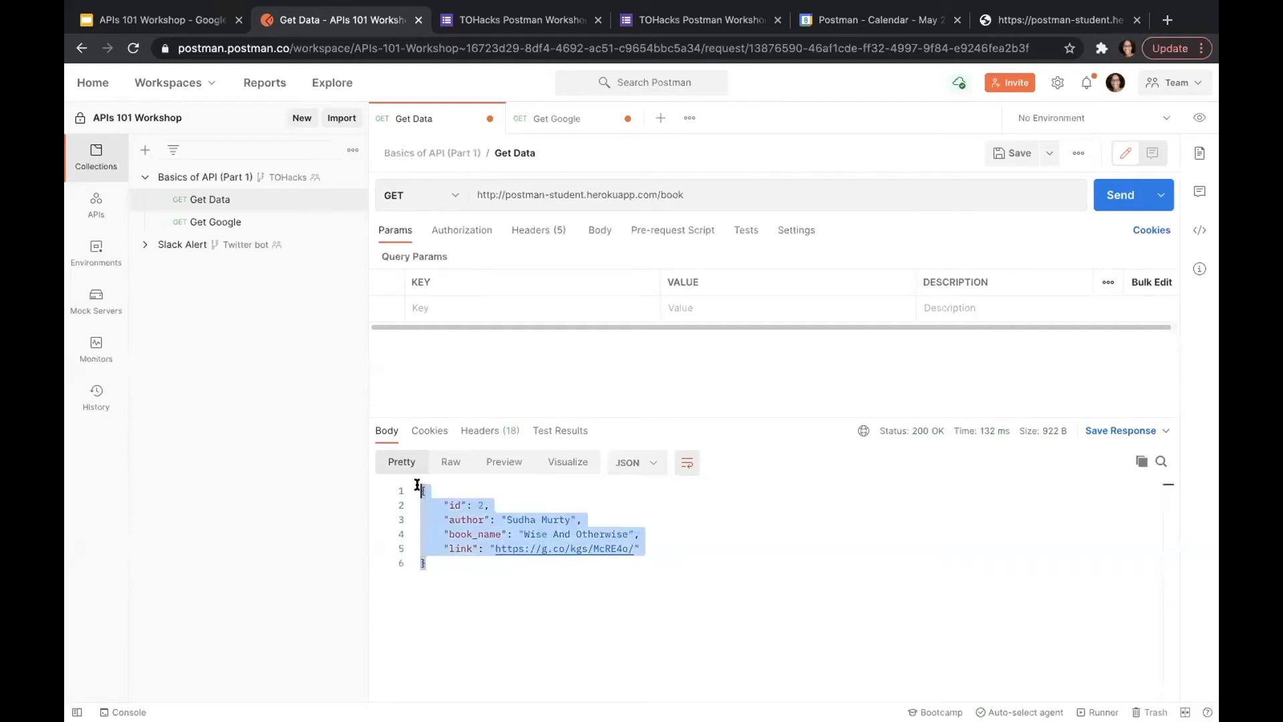
{"action": "left_click", "coordinate": [420, 489]}
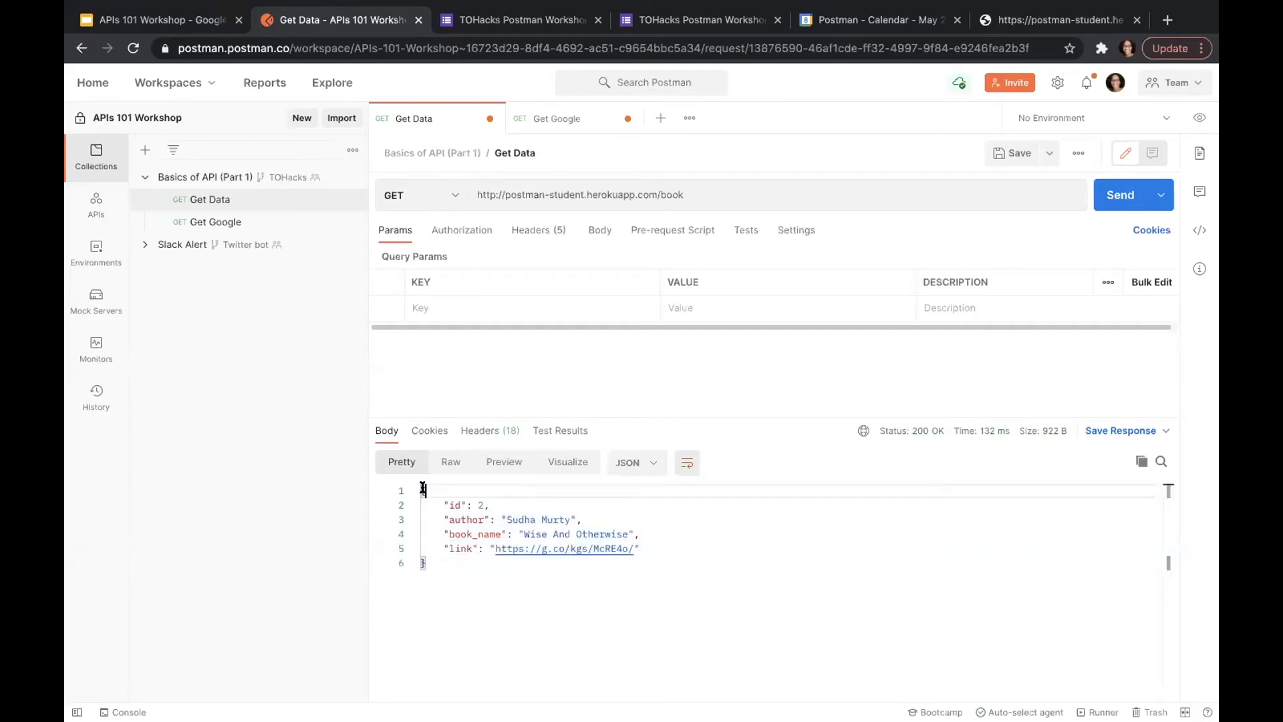
Step: Examine the id, author, book_name and link keys one by one in the JSON response
{"action": "left_click", "coordinate": [458, 503]}
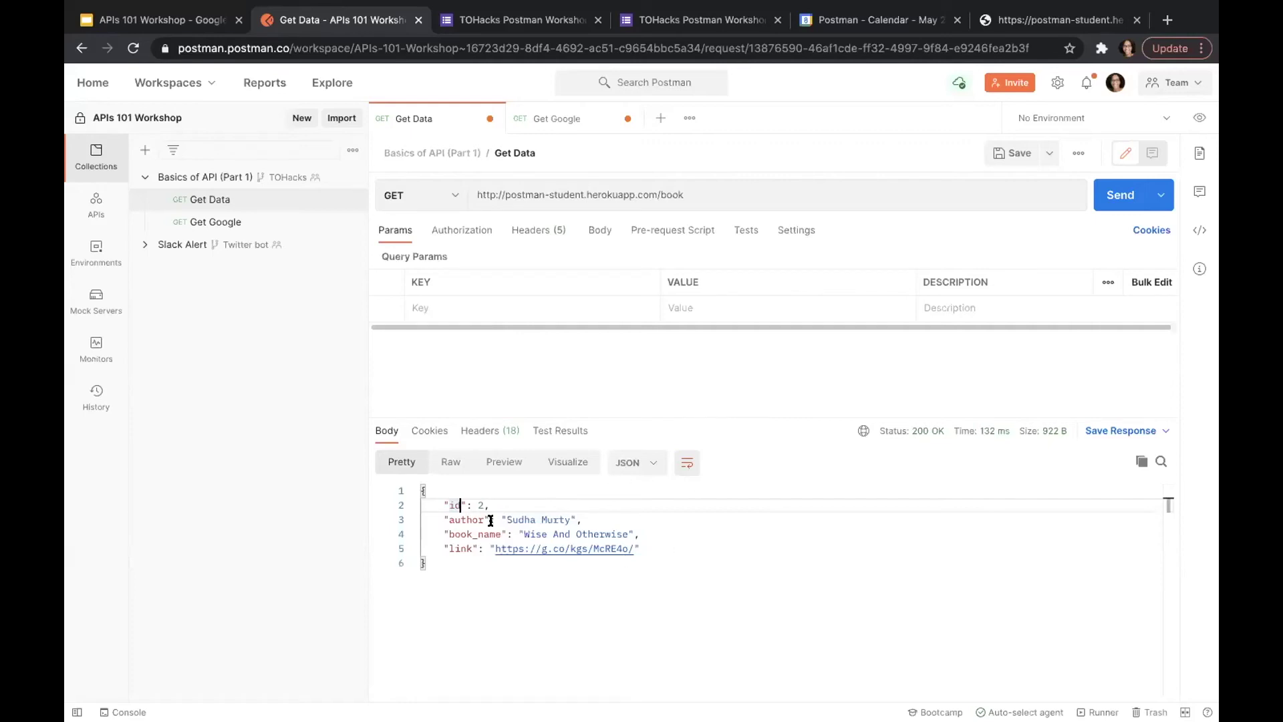
{"action": "left_click", "coordinate": [448, 505]}
{"action": "left_click", "coordinate": [471, 519]}
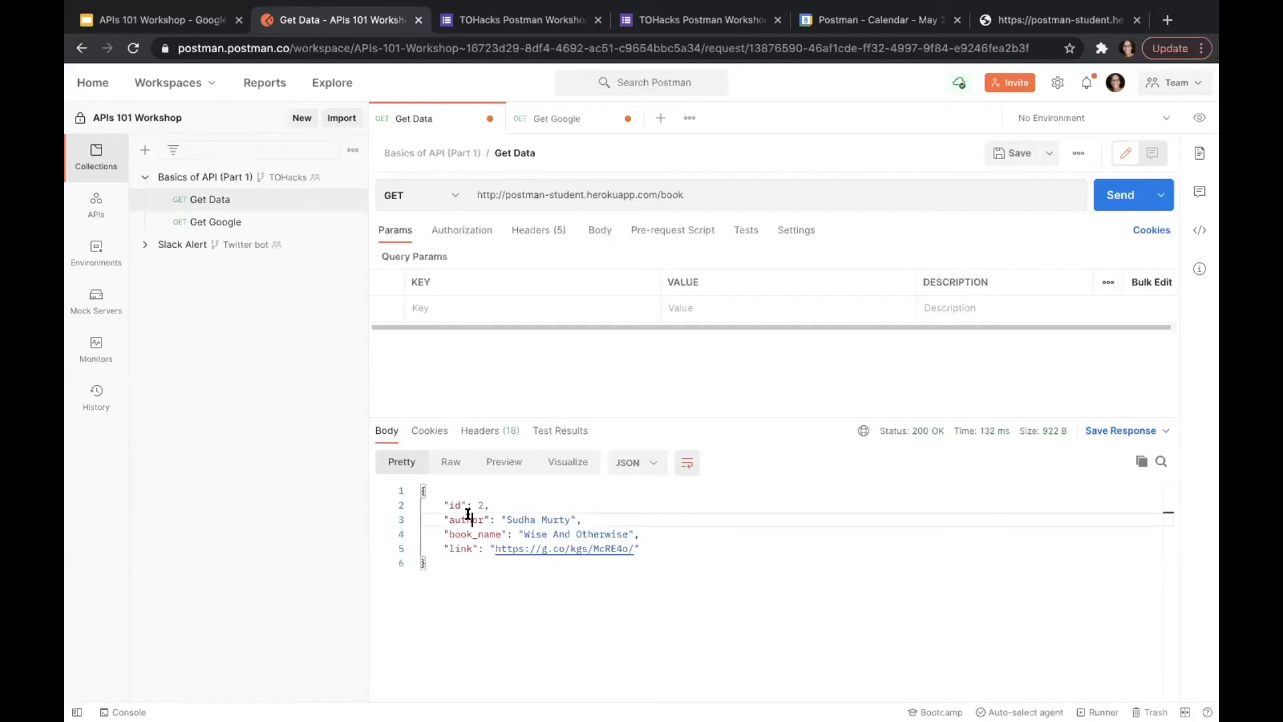
{"action": "left_click", "coordinate": [459, 533]}
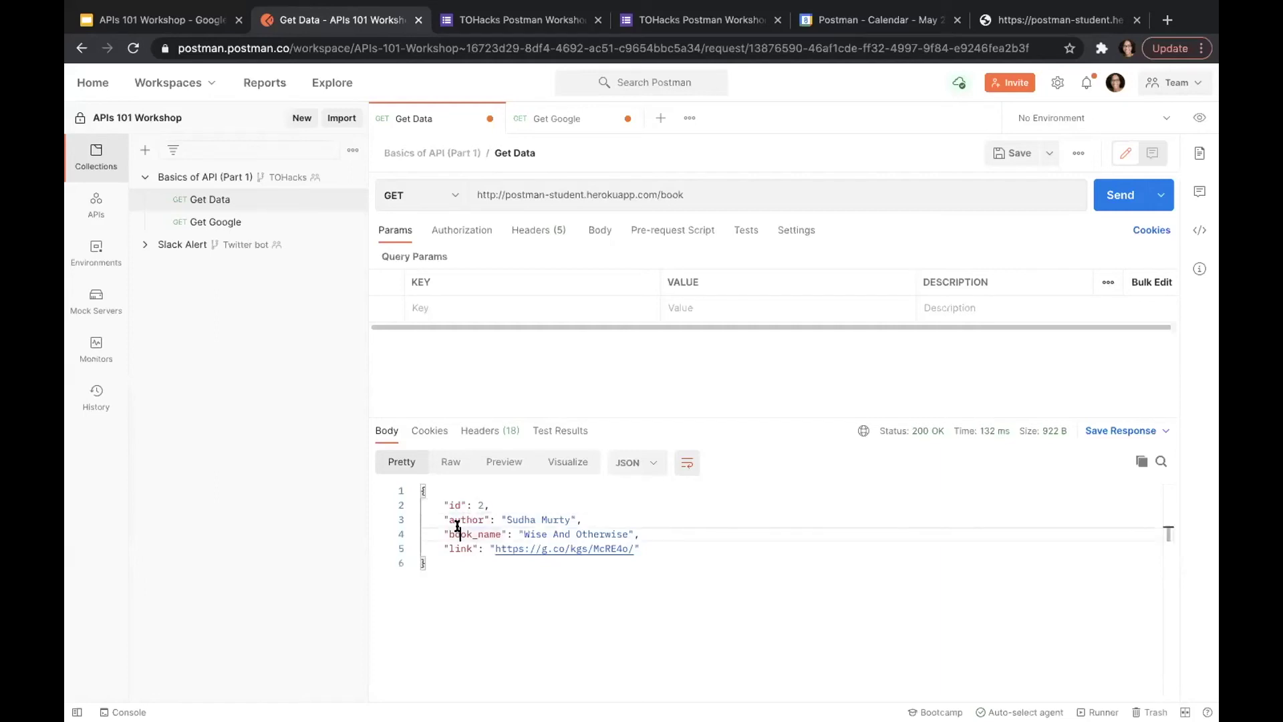
{"action": "left_click", "coordinate": [454, 548]}
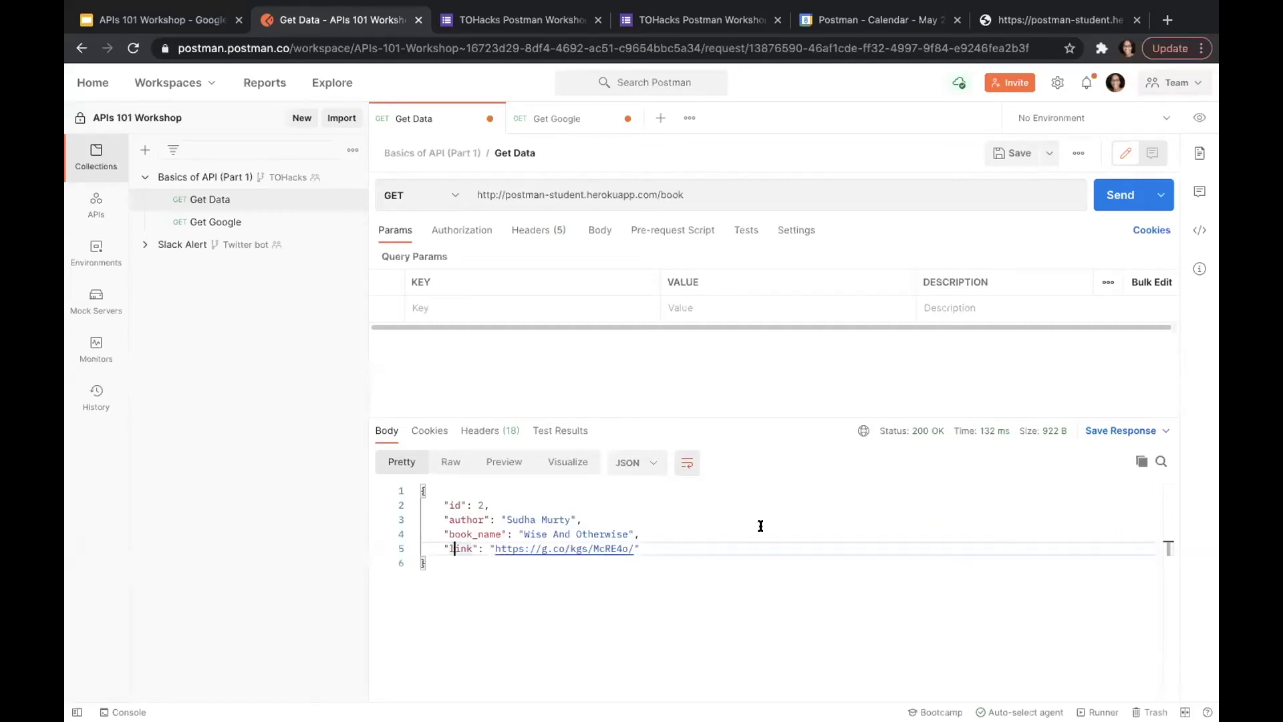
Step: Resend the Get Data request to /book several times to fetch random books, and highlight the id line in the response
{"action": "left_click", "coordinate": [1125, 207]}
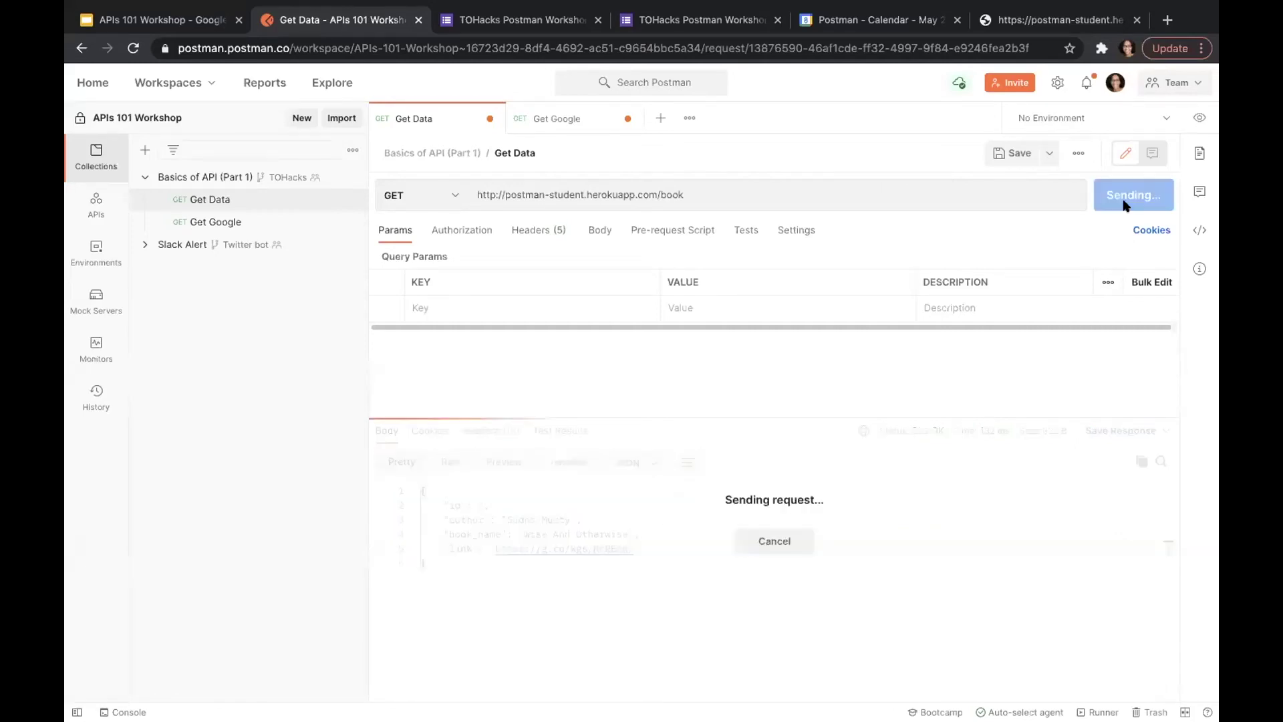
{"action": "left_click", "coordinate": [1126, 207]}
{"action": "left_click", "coordinate": [1126, 207]}
{"action": "left_click", "coordinate": [1126, 207]}
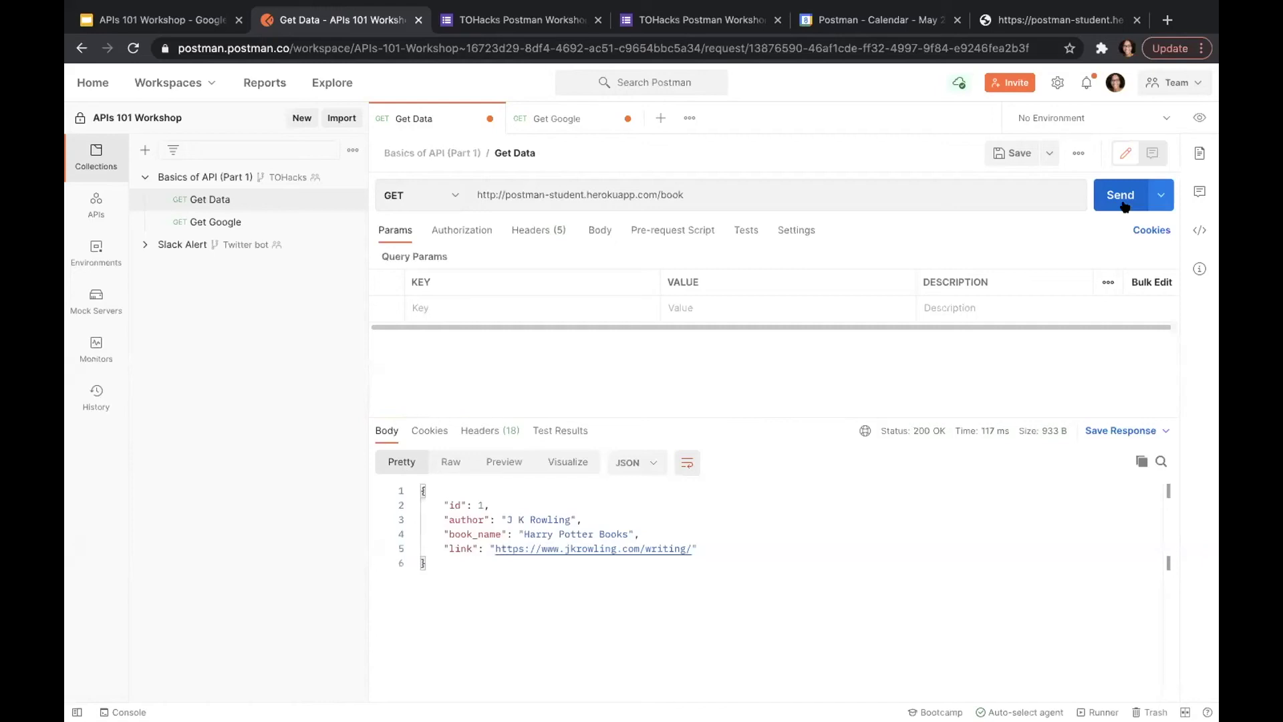
{"action": "left_click", "coordinate": [1126, 206]}
{"action": "left_click", "coordinate": [1126, 206]}
{"action": "left_click", "coordinate": [1125, 207]}
{"action": "left_click", "coordinate": [1125, 206]}
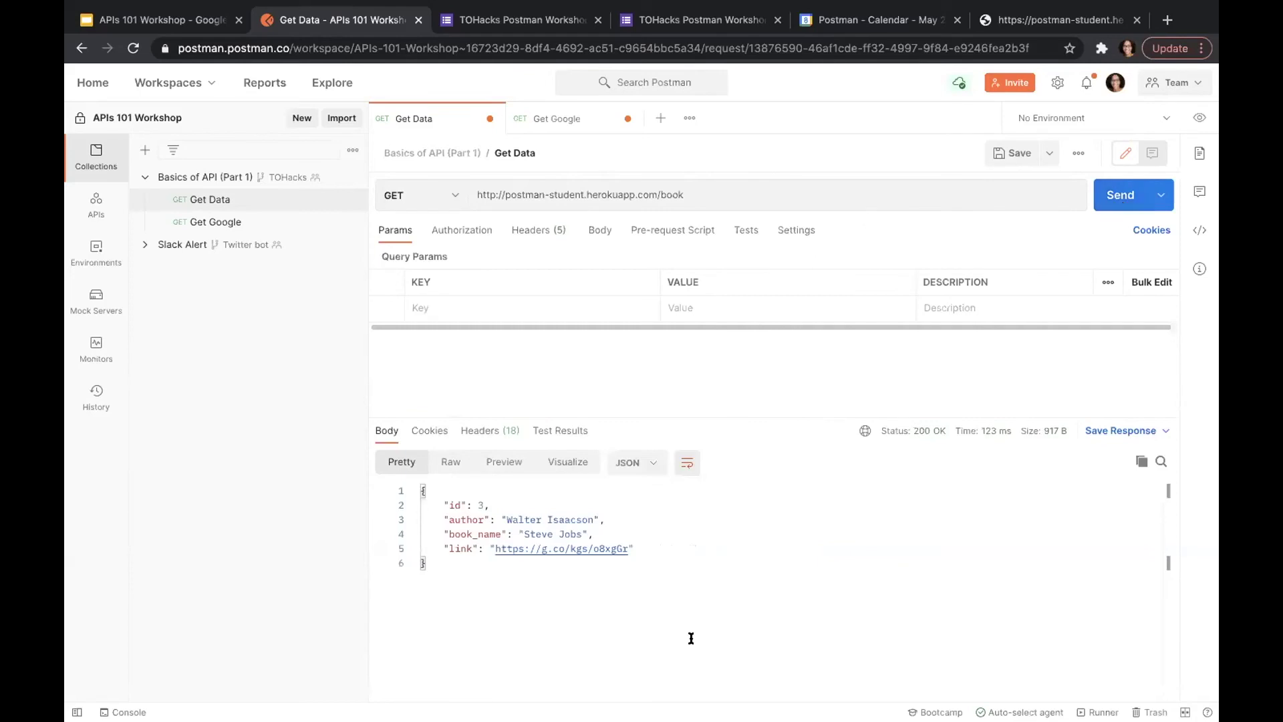
{"action": "left_click", "coordinate": [493, 498]}
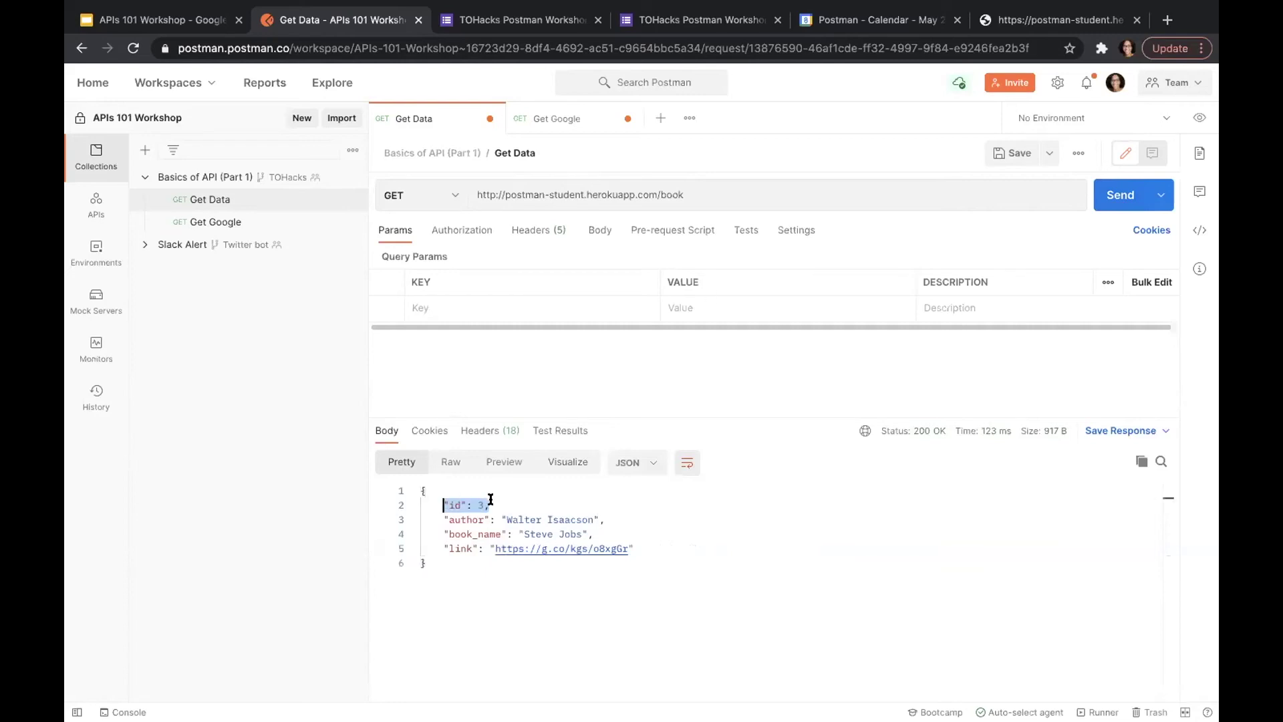
Step: Append /1 to the Get Data request's /book URL and send it repeatedly to fetch that specific book
{"action": "left_click", "coordinate": [714, 192]}
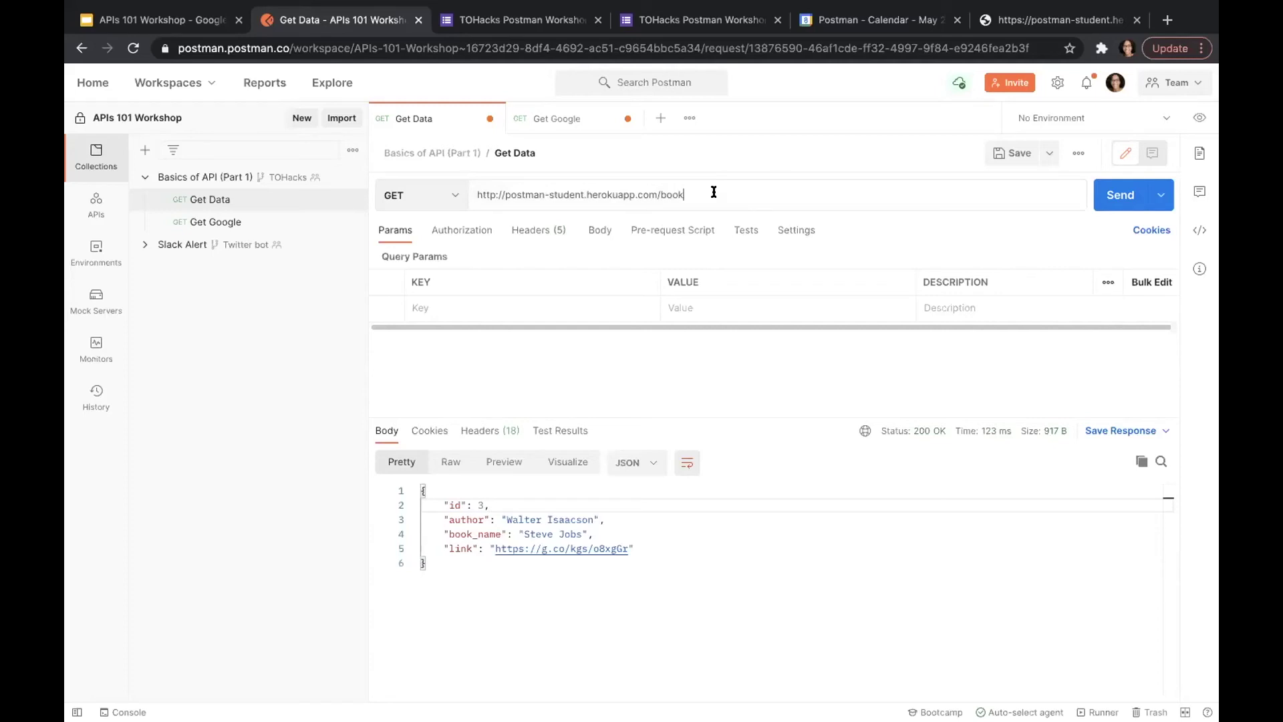
{"action": "type", "text": "/1"}
{"action": "left_click", "coordinate": [1115, 196]}
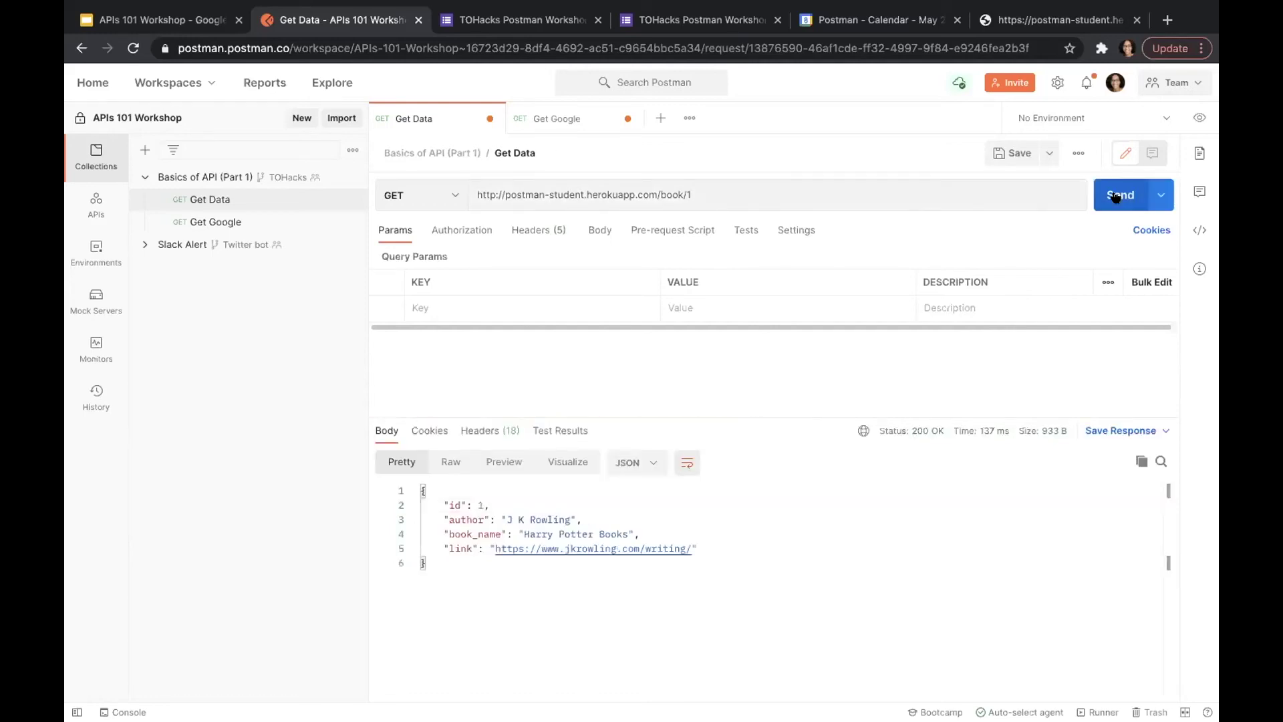
{"action": "left_click", "coordinate": [1115, 196]}
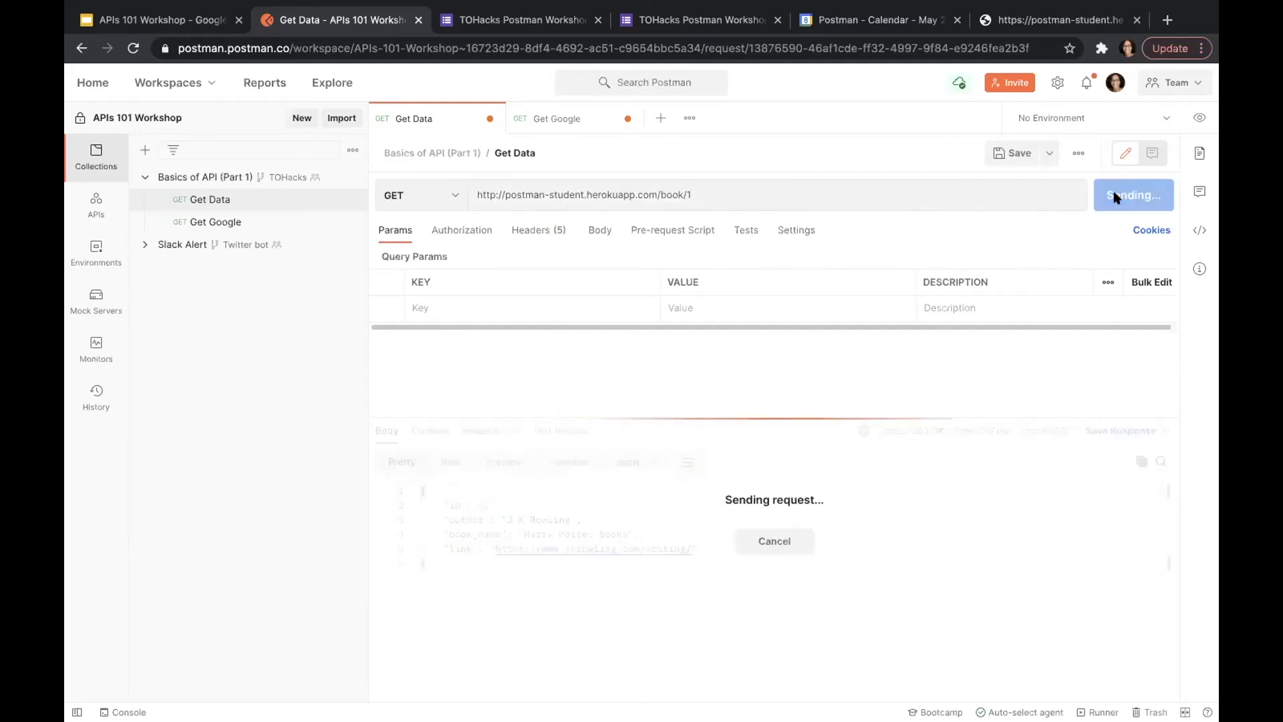
{"action": "left_click", "coordinate": [1115, 196]}
{"action": "left_click", "coordinate": [1115, 196]}
{"action": "left_click", "coordinate": [1115, 196]}
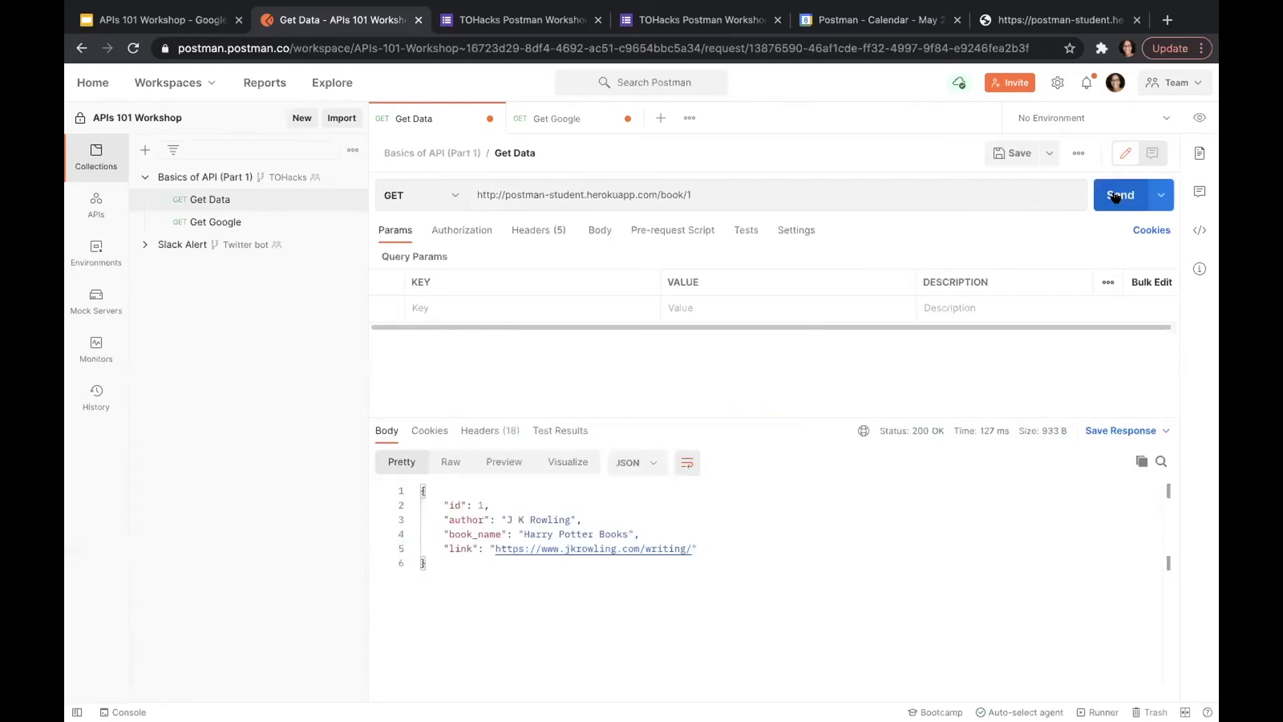
Step: Add a new request named Send Book to the Basics of API (Part 1) collection
{"action": "mouse_move", "coordinate": [734, 8]}
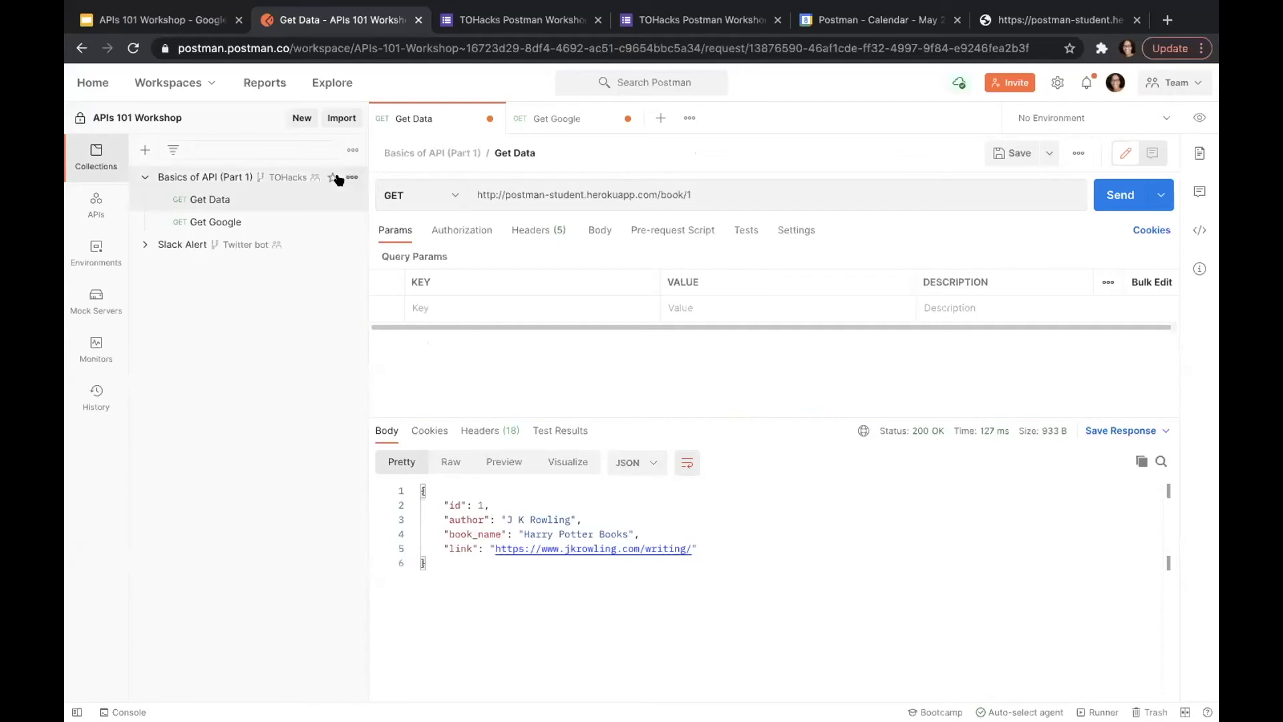
{"action": "left_click", "coordinate": [349, 177]}
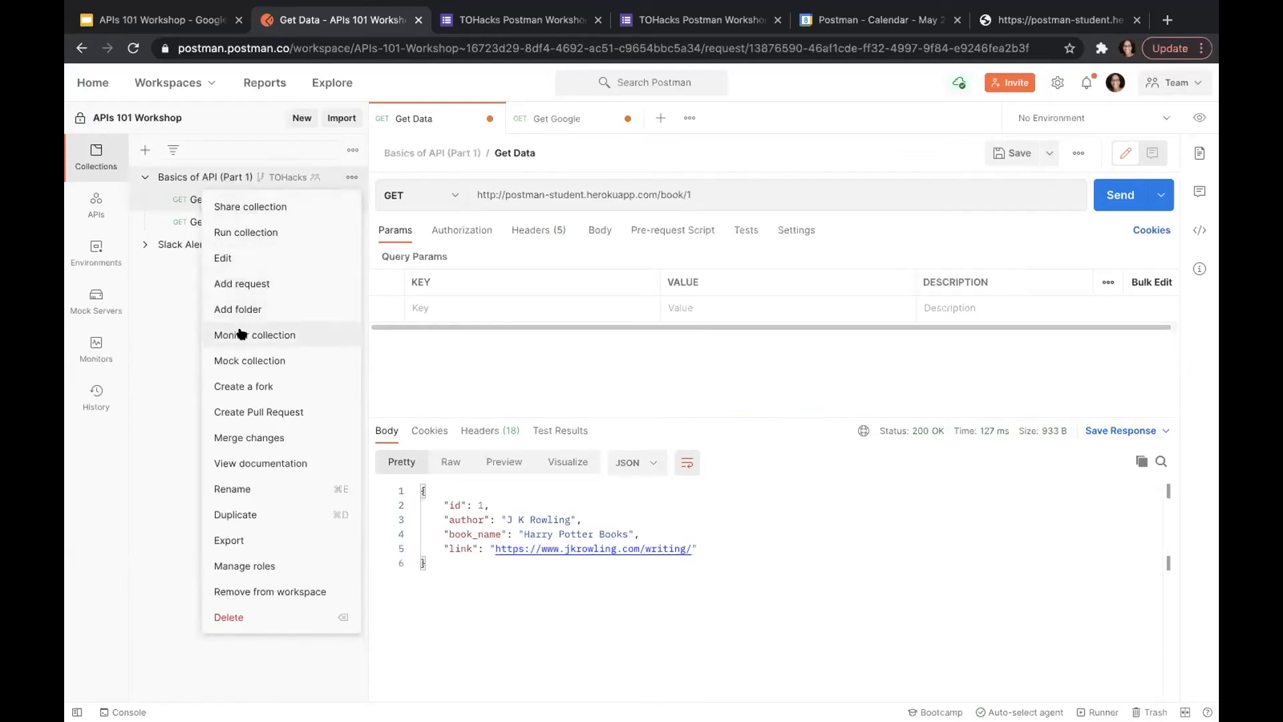
{"action": "left_click", "coordinate": [256, 285]}
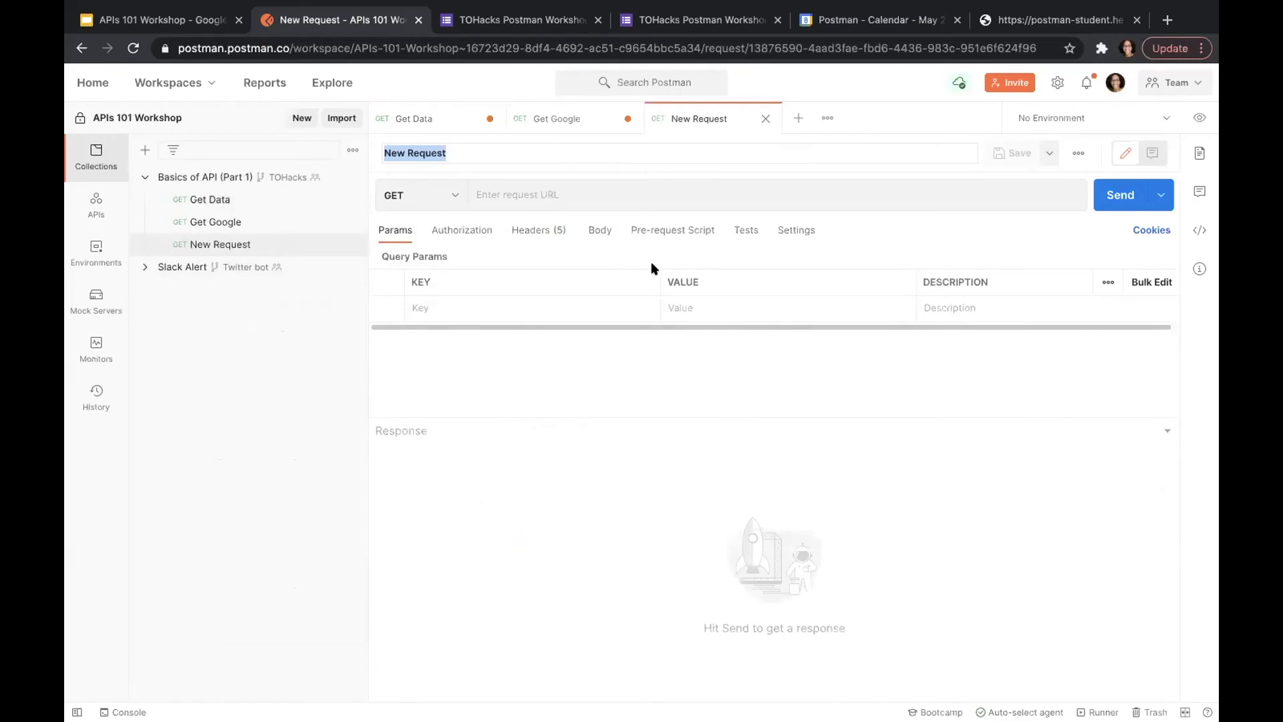
{"action": "type", "text": "Send Book"}
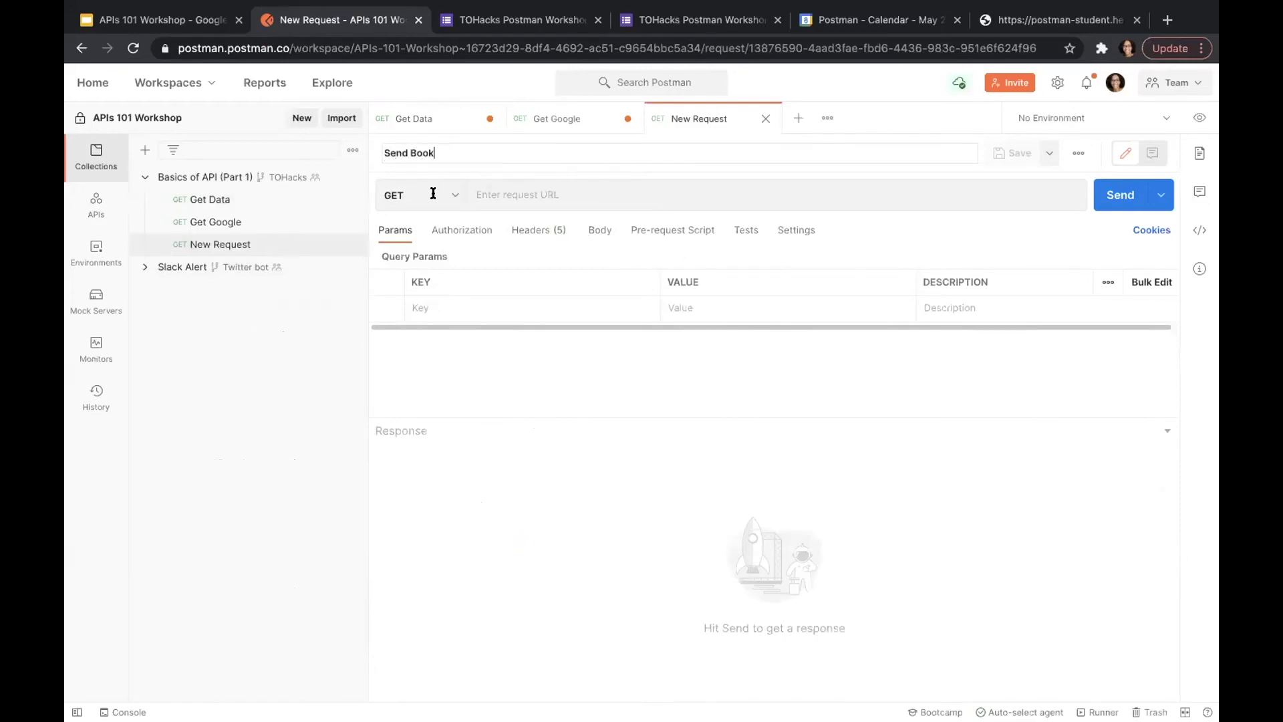
{"action": "left_click", "coordinate": [536, 193]}
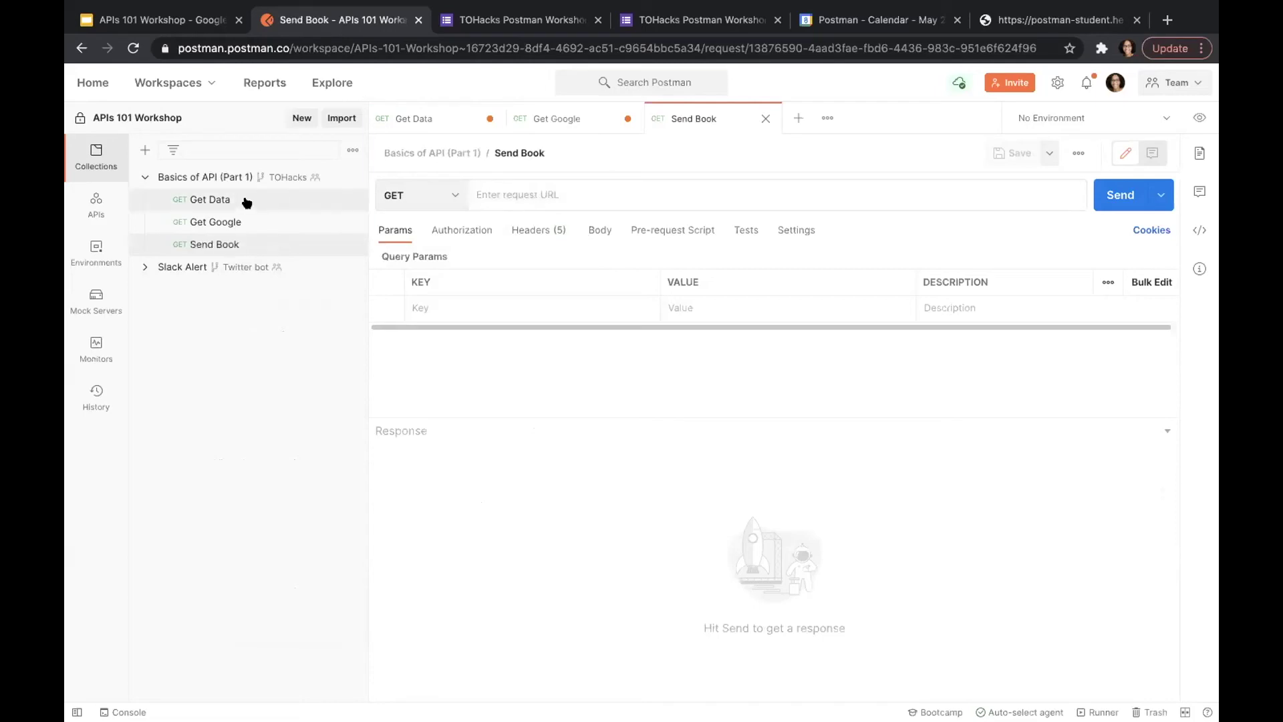
{"action": "left_click", "coordinate": [290, 198]}
{"action": "left_click_drag", "start_coordinate": [681, 194], "coordinate": [459, 192]}
{"action": "key", "text": "super+c"}
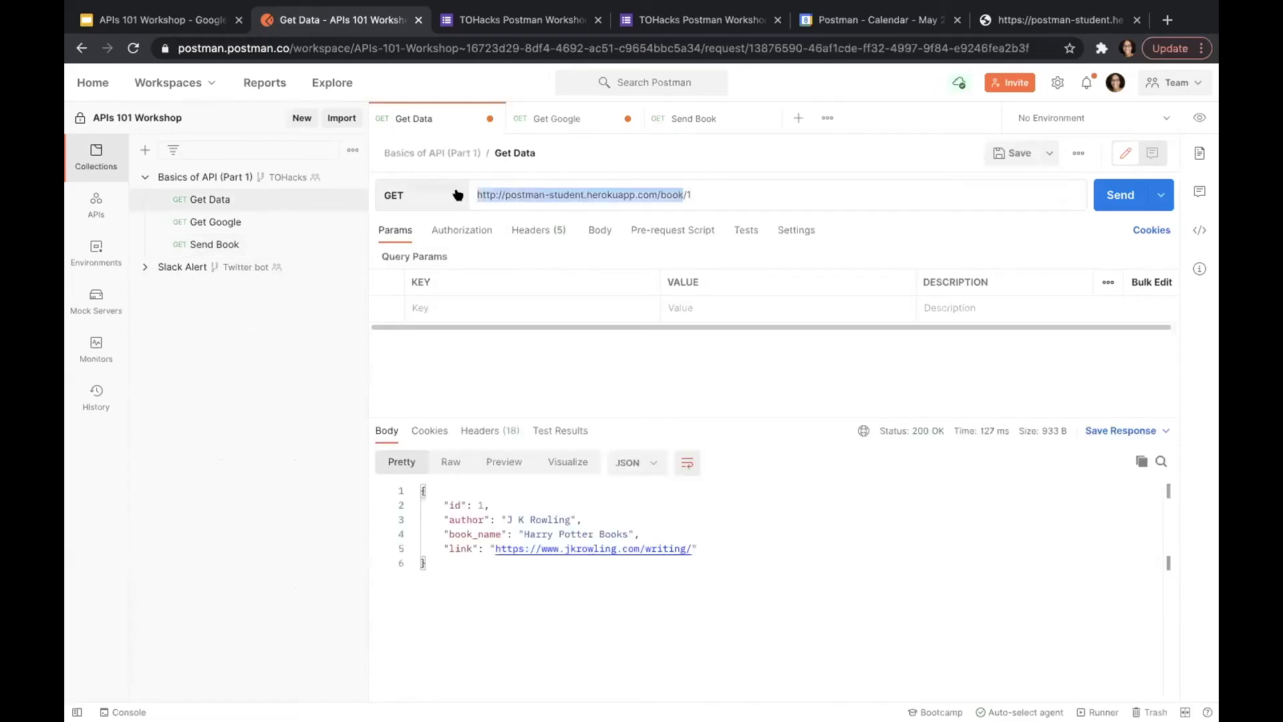
{"action": "left_click", "coordinate": [241, 243]}
{"action": "left_click", "coordinate": [597, 189]}
{"action": "key", "text": "super+v"}
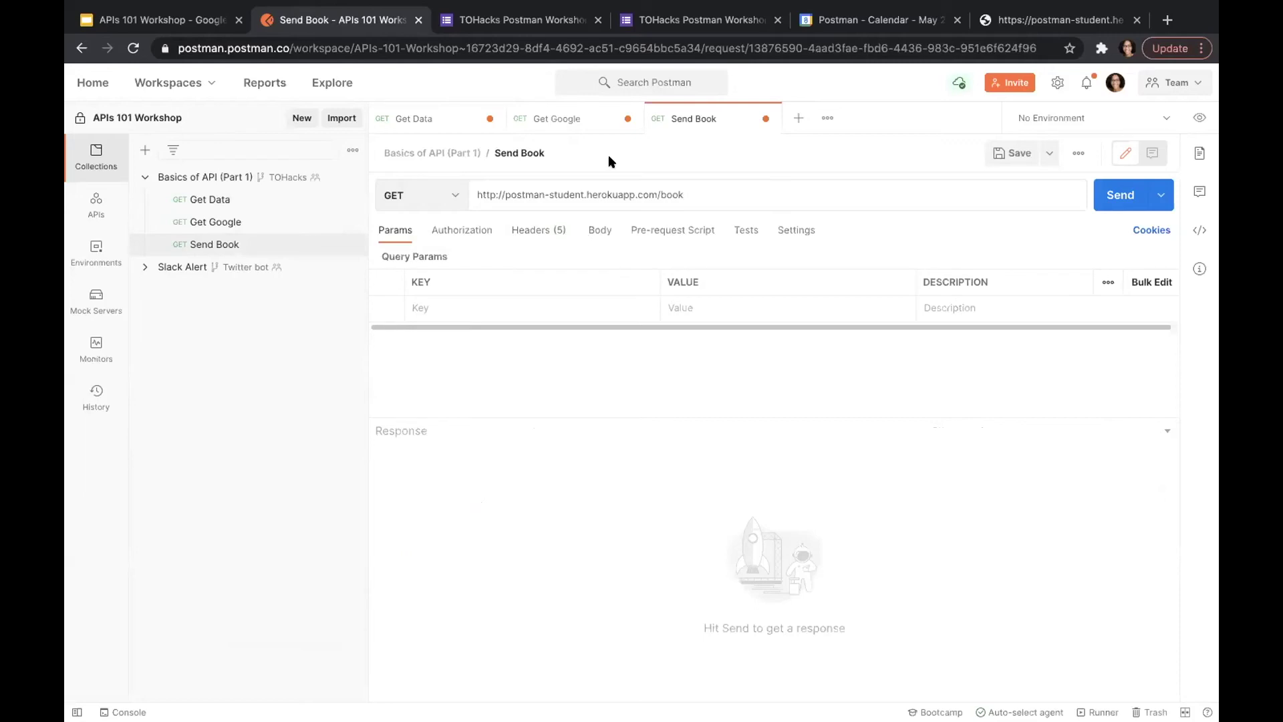
Step: Set the Send Book request's method to POST and save the request
{"action": "left_click", "coordinate": [439, 195]}
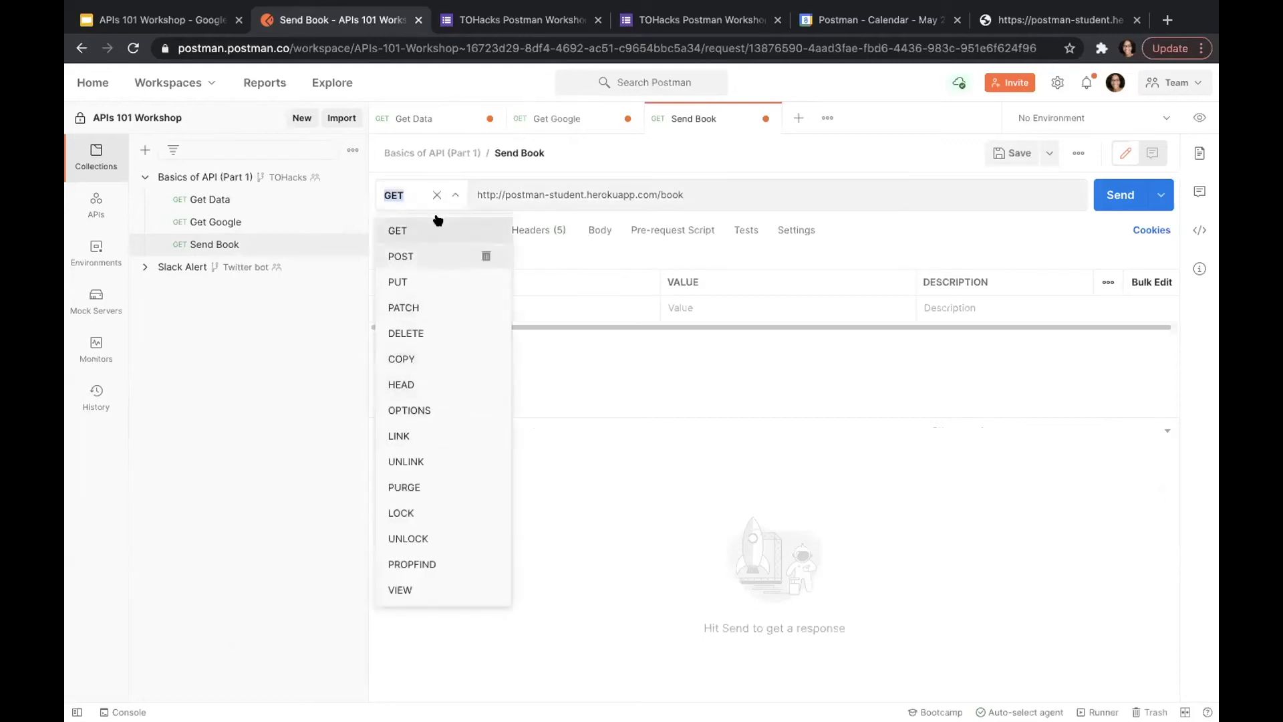
{"action": "mouse_move", "coordinate": [741, 5]}
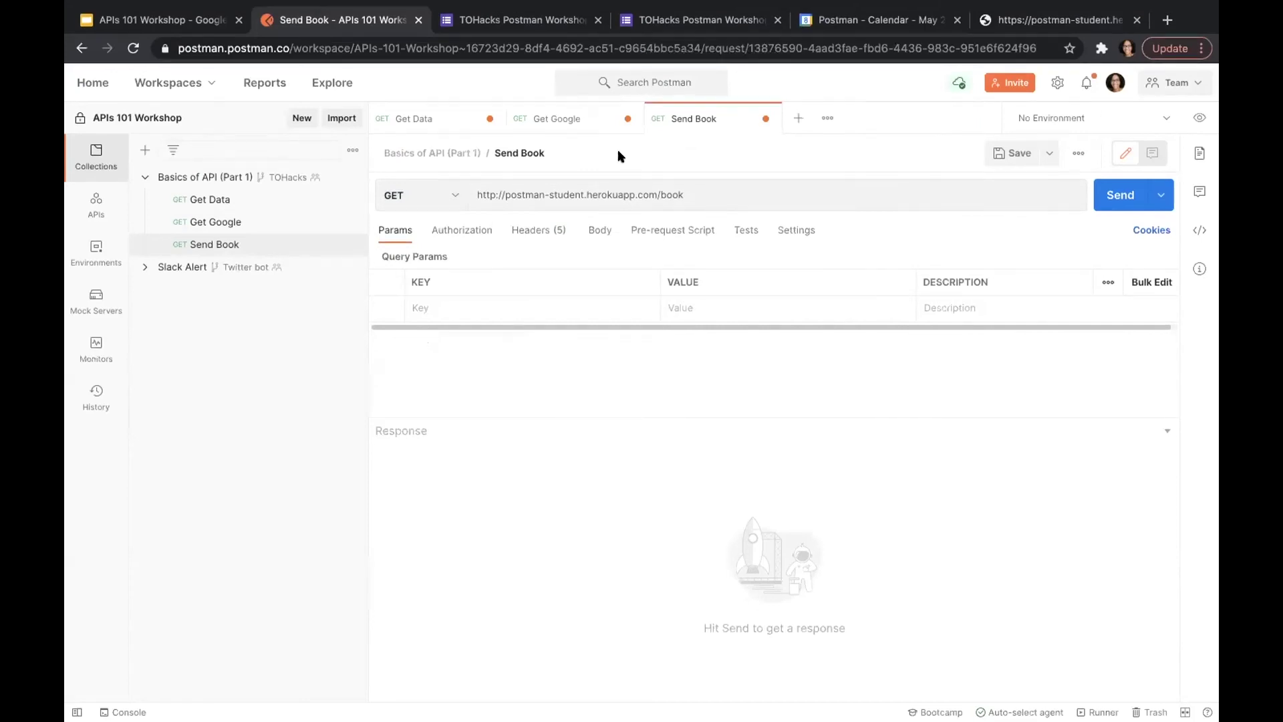
{"action": "left_click", "coordinate": [415, 192]}
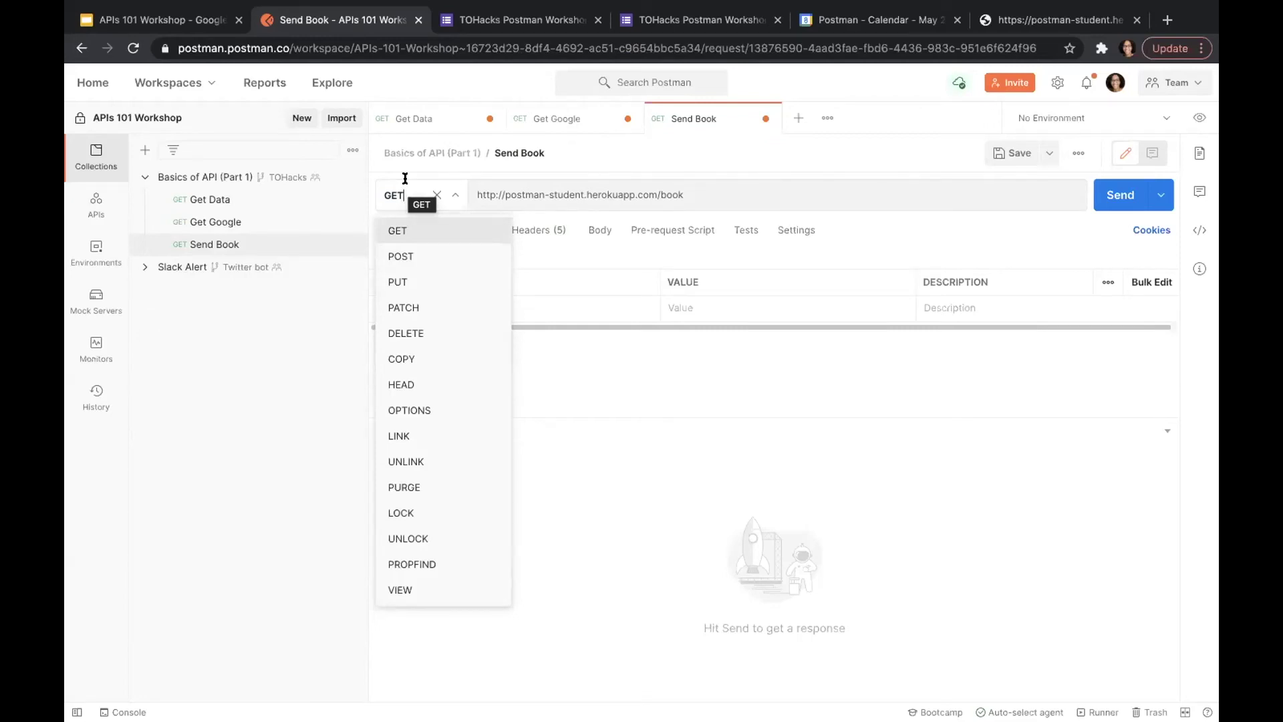
{"action": "left_click", "coordinate": [405, 247]}
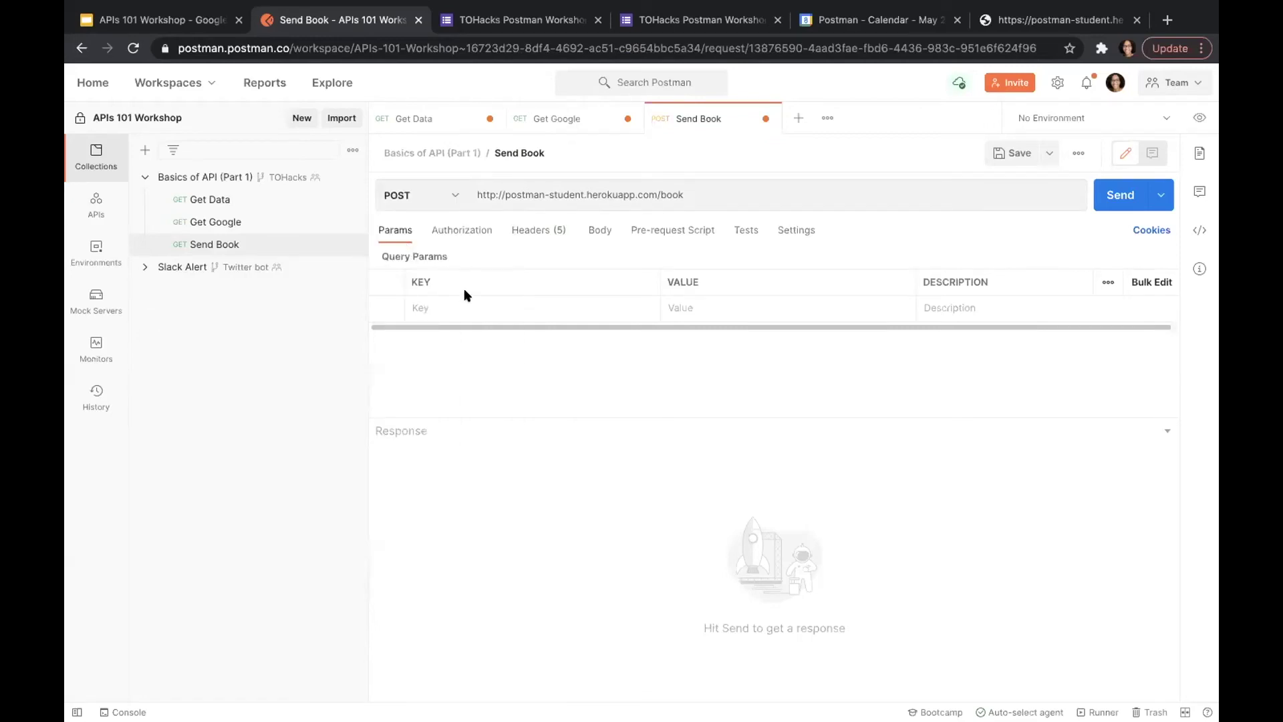
{"action": "left_click", "coordinate": [1009, 154]}
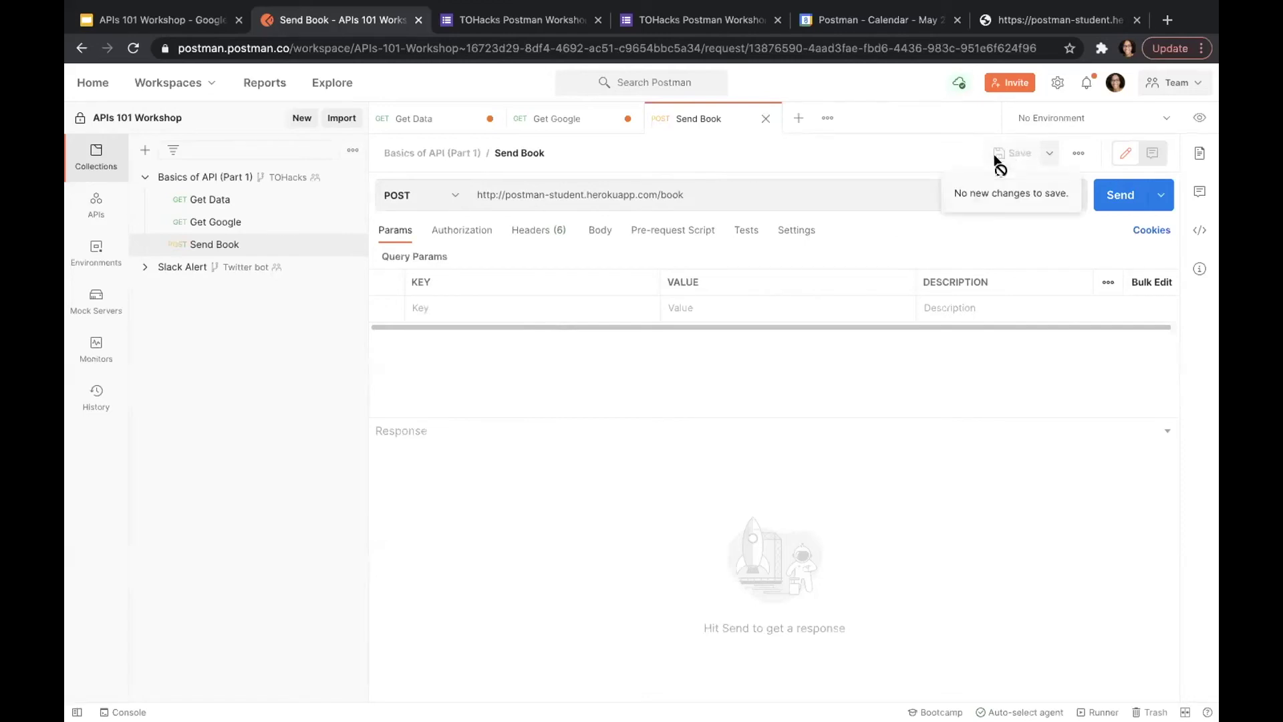
Step: Copy the example JSON object for sending a new book from the /book POST section of the Basics of API (Part 1) documentation
{"action": "left_click", "coordinate": [200, 179]}
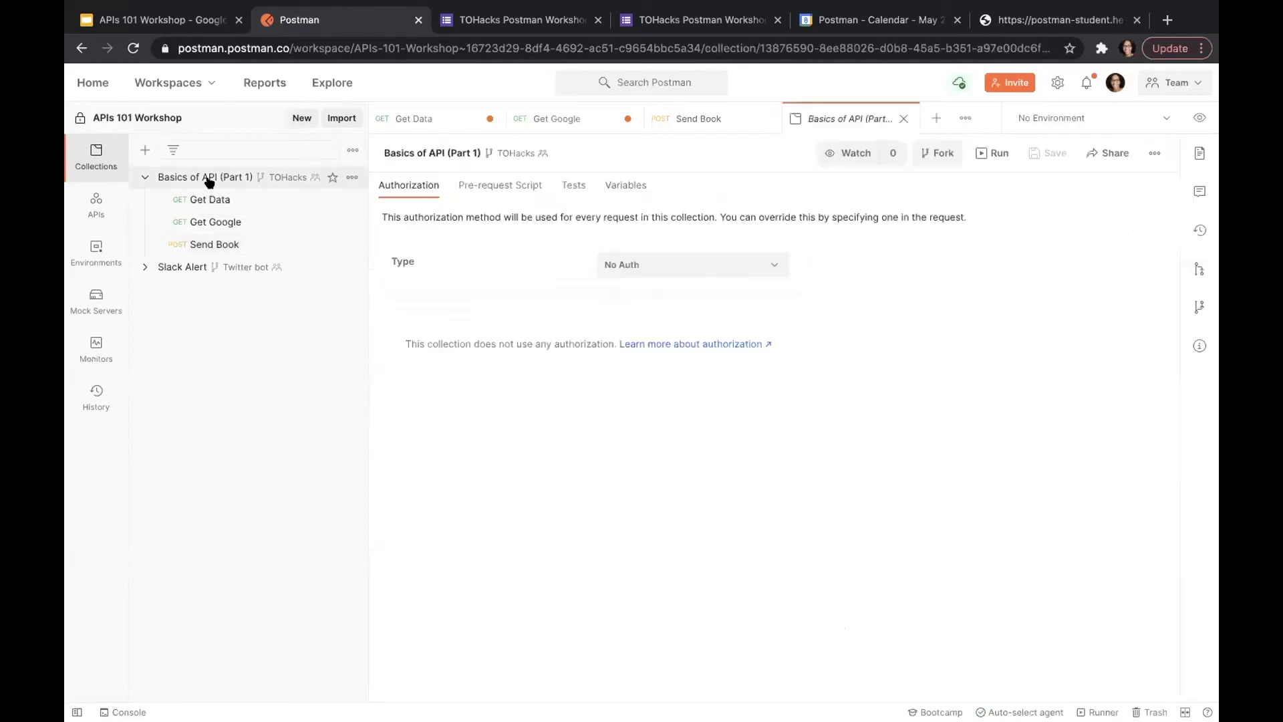
{"action": "scroll", "coordinate": [1063, 321], "scroll_direction": "down", "scroll_amount": 15}
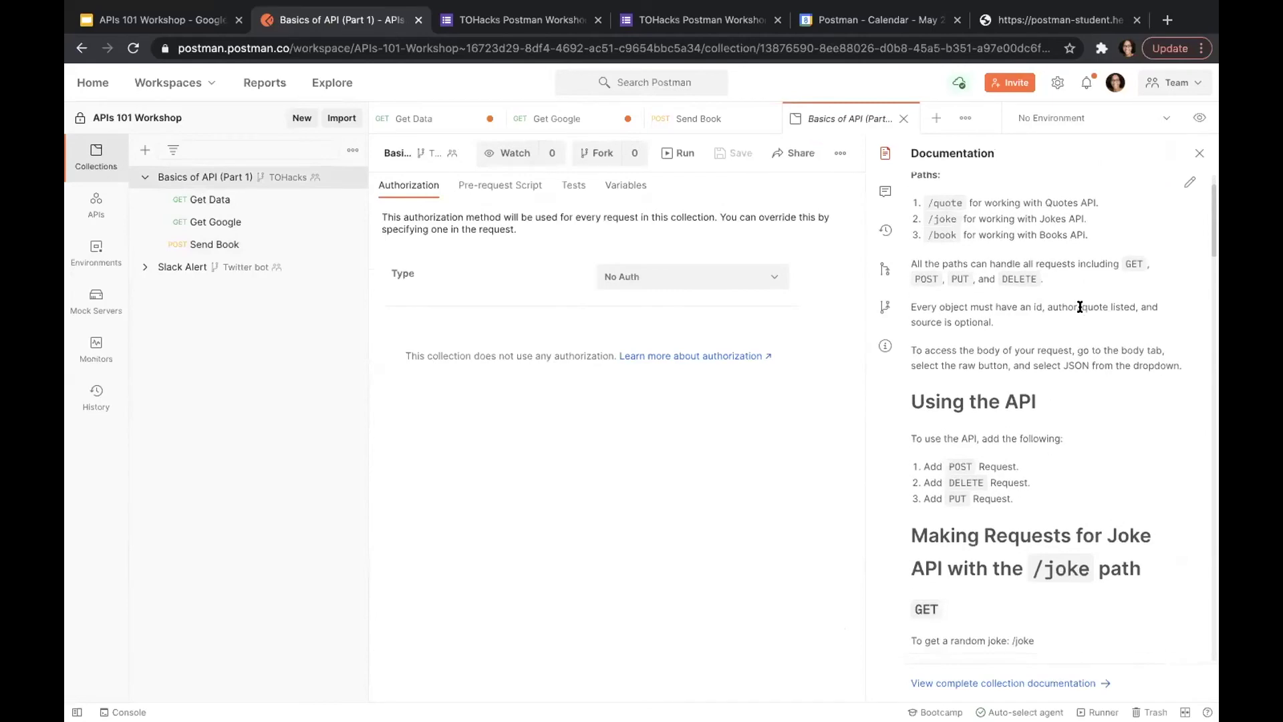
{"action": "scroll", "coordinate": [1053, 342], "scroll_direction": "up", "scroll_amount": 5}
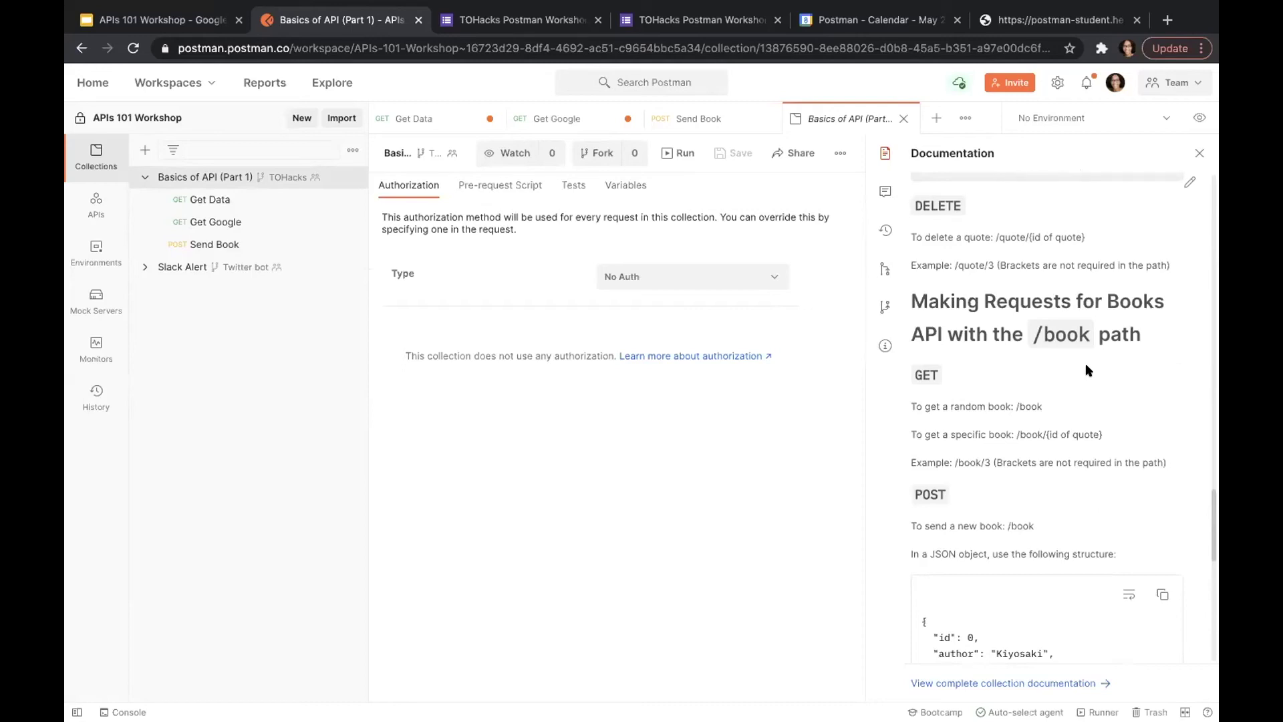
{"action": "scroll", "coordinate": [1086, 370], "scroll_direction": "down", "scroll_amount": 3}
{"action": "scroll", "coordinate": [1086, 366], "scroll_direction": "down", "scroll_amount": 3}
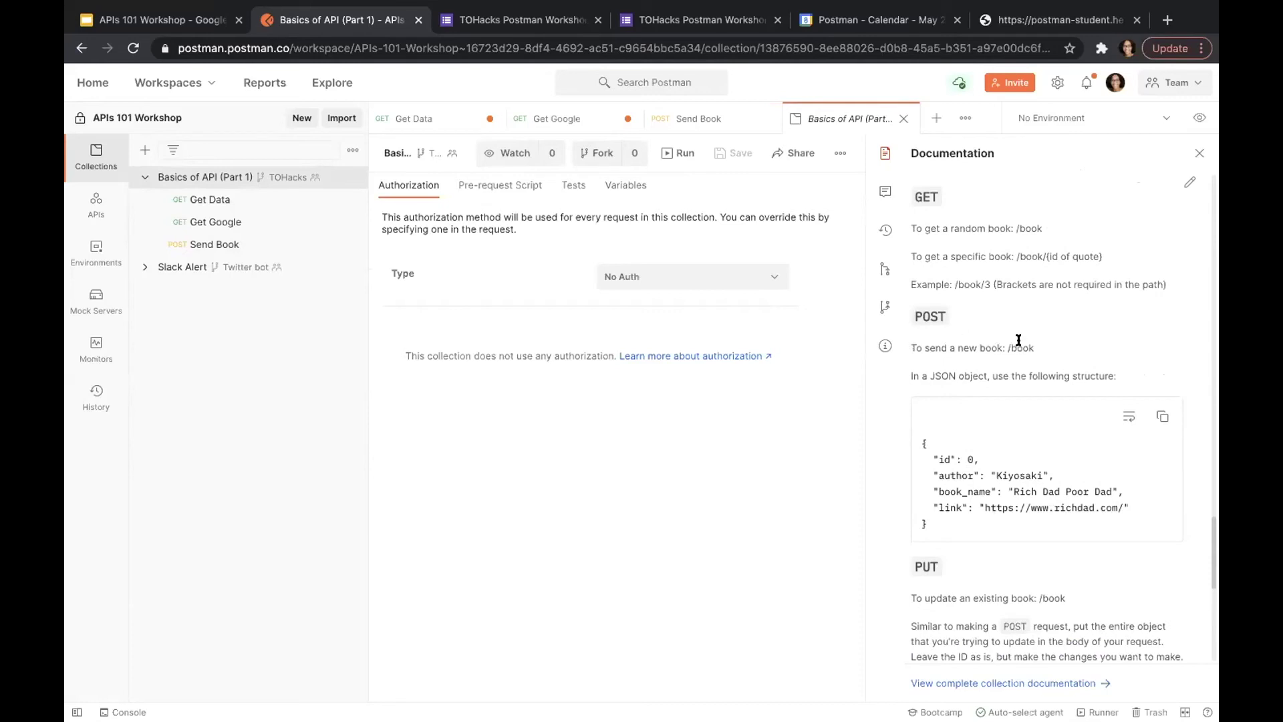
{"action": "scroll", "coordinate": [1040, 344], "scroll_direction": "down", "scroll_amount": 1}
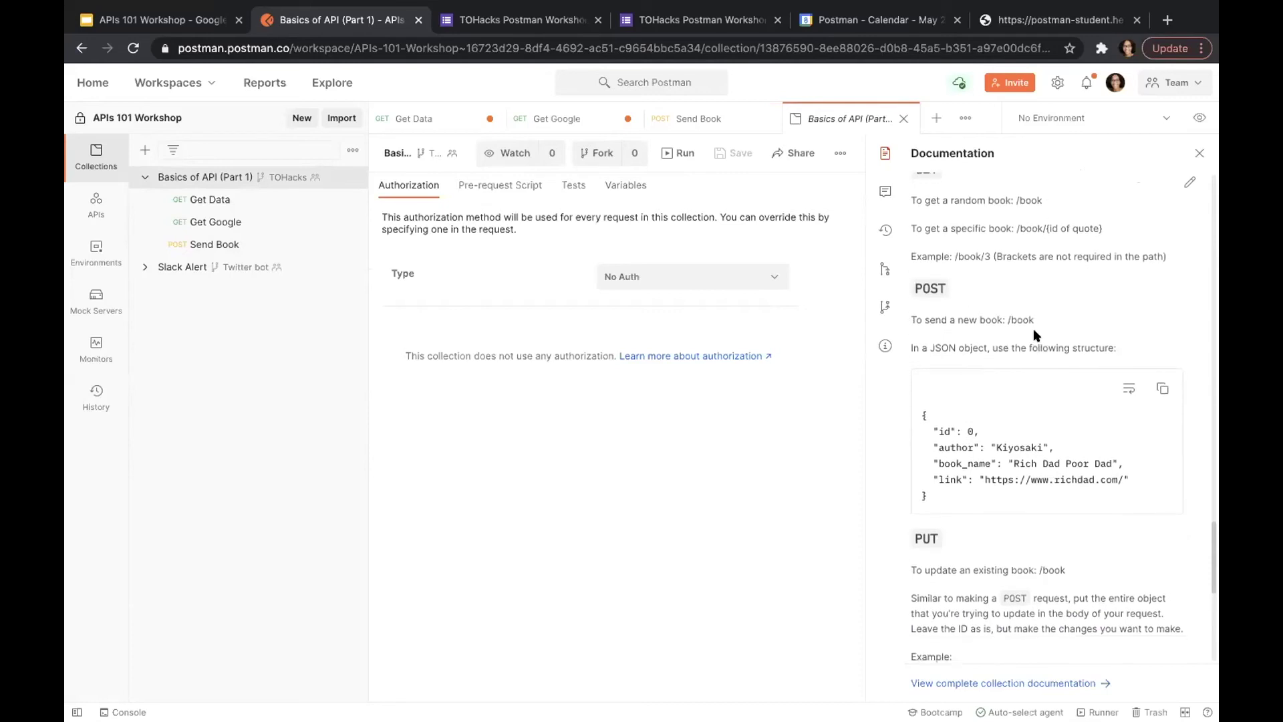
{"action": "scroll", "coordinate": [1041, 317], "scroll_direction": "down", "scroll_amount": 3}
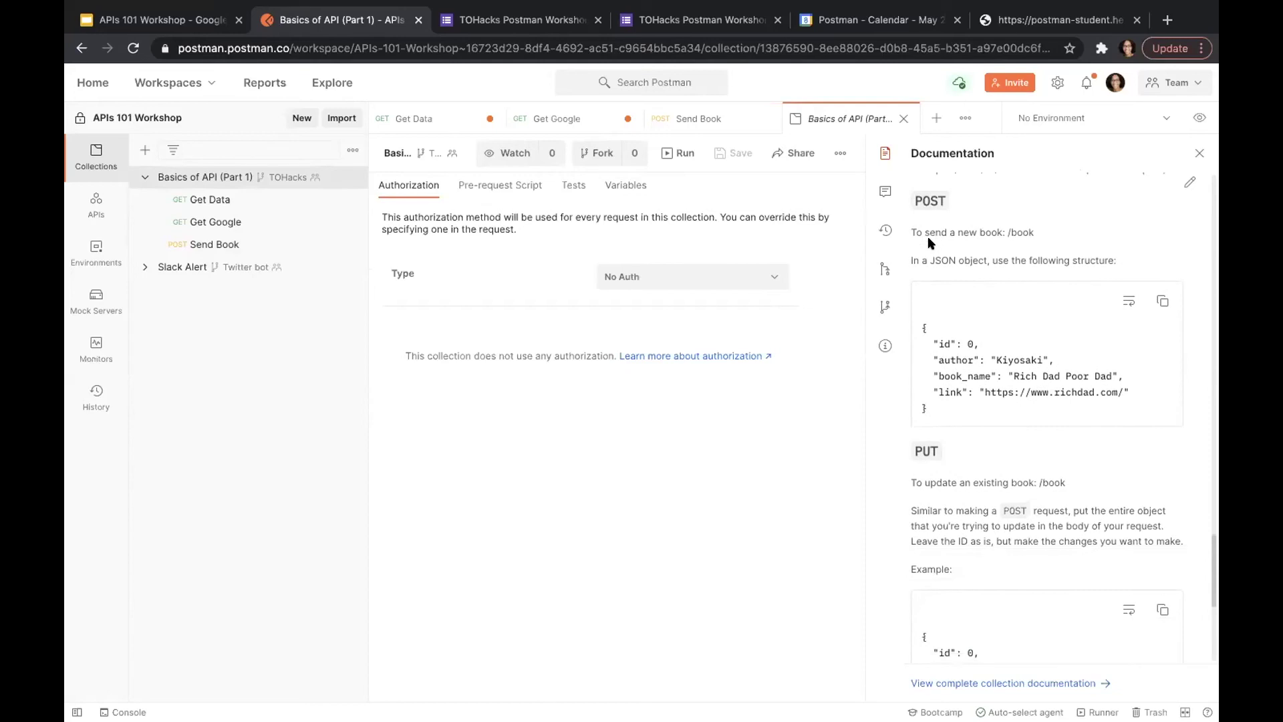
{"action": "left_click_drag", "start_coordinate": [942, 409], "coordinate": [917, 326]}
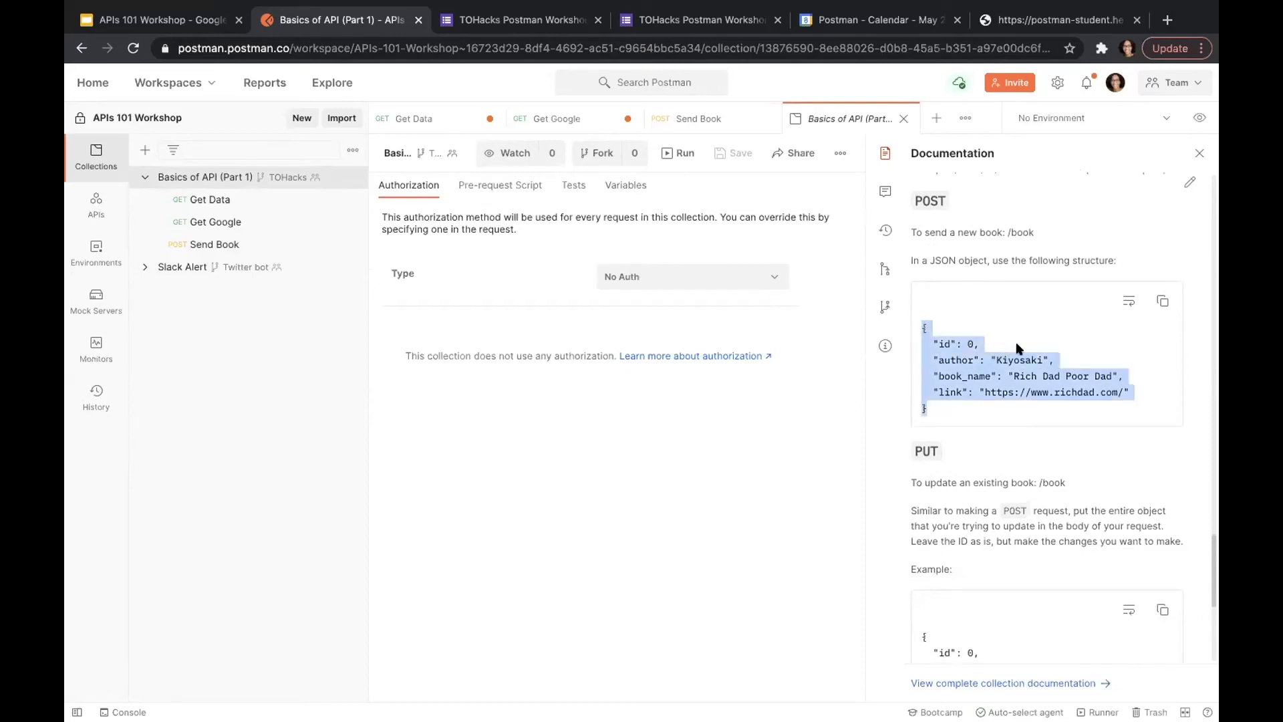
{"action": "scroll", "coordinate": [1019, 348], "scroll_direction": "down", "scroll_amount": 2}
{"action": "scroll", "coordinate": [1017, 344], "scroll_direction": "up", "scroll_amount": 2}
{"action": "left_click", "coordinate": [1054, 321]}
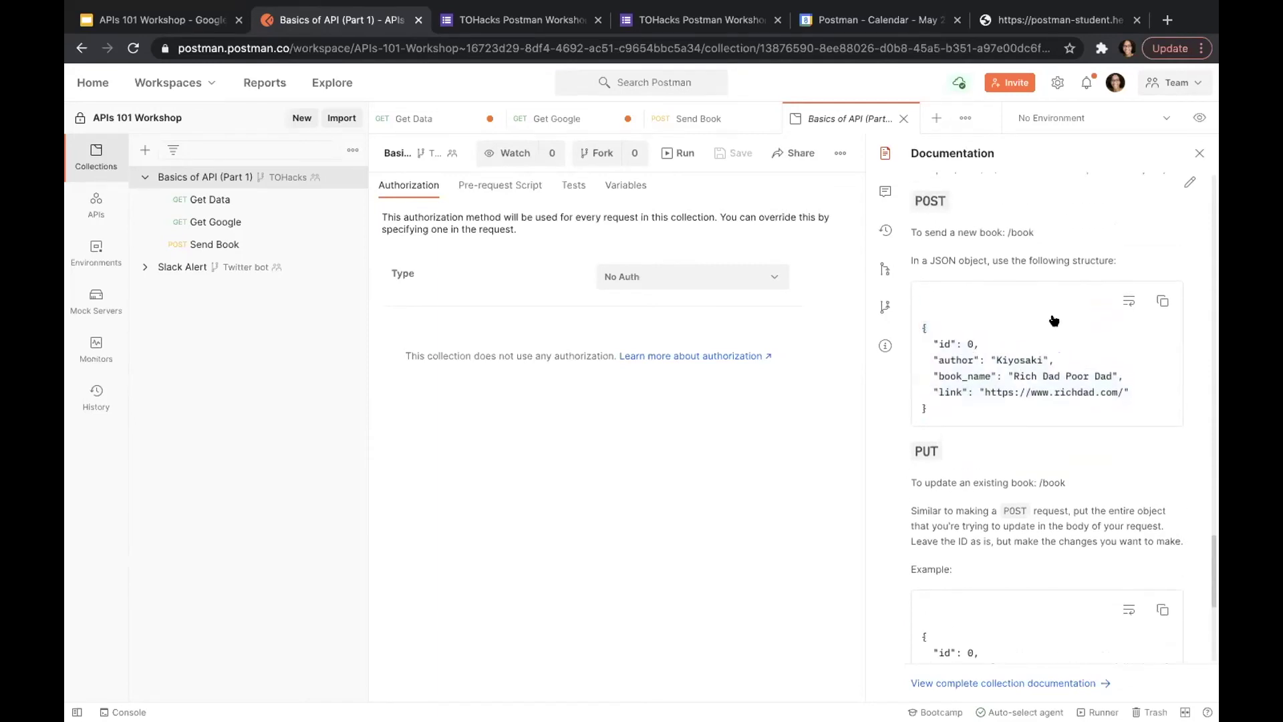
{"action": "left_click", "coordinate": [1164, 301]}
Step: Give the Send Book request a raw body containing the copied JSON object, and send the request
{"action": "left_click", "coordinate": [201, 251]}
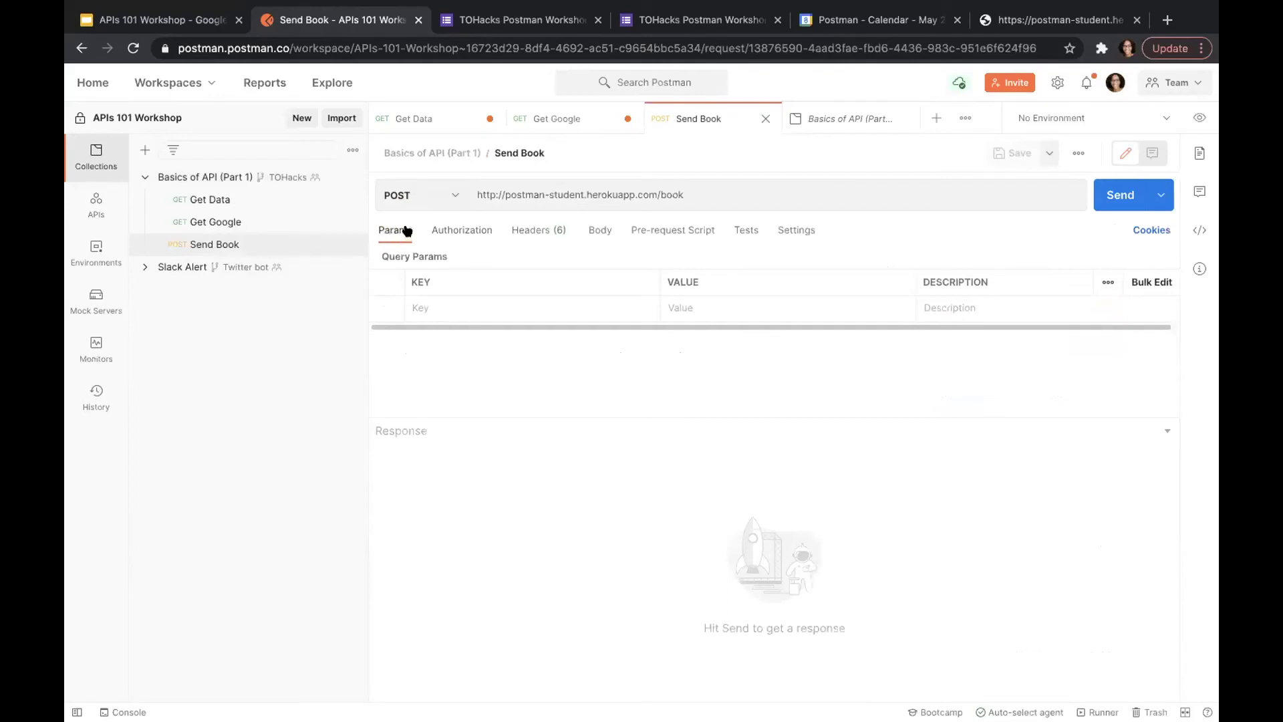
{"action": "left_click", "coordinate": [446, 228]}
{"action": "left_click", "coordinate": [534, 229]}
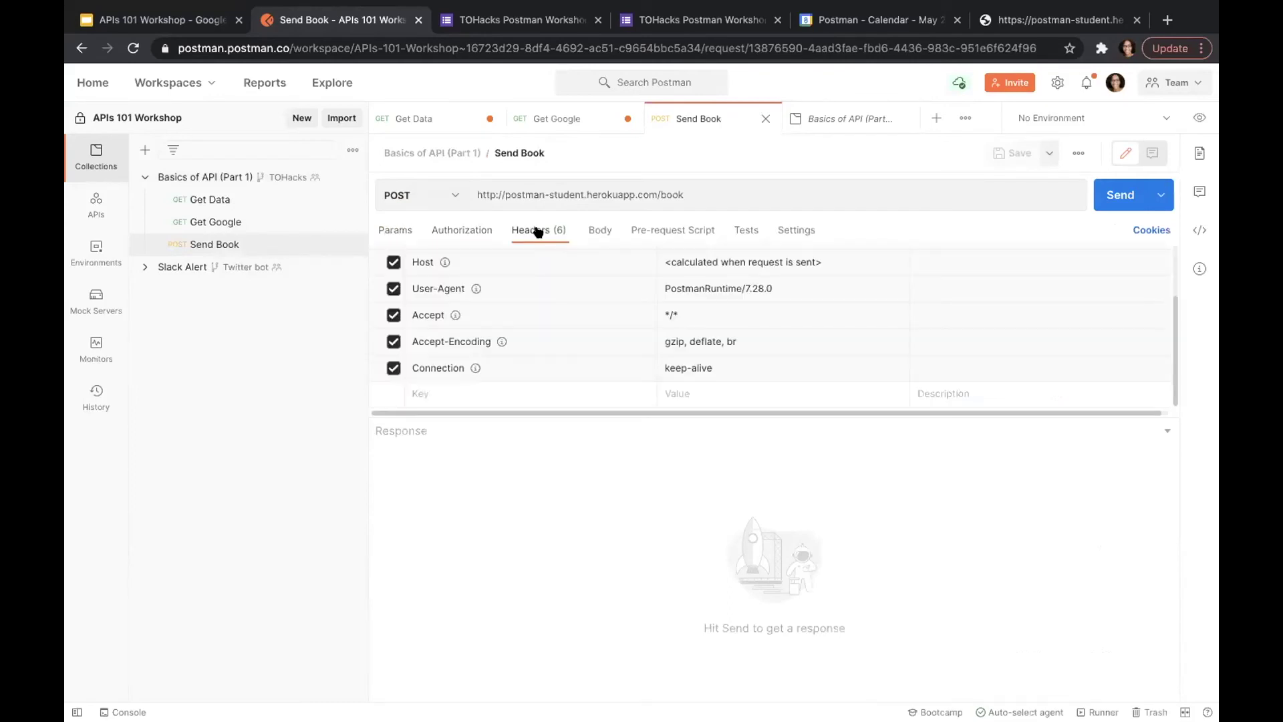
{"action": "left_click", "coordinate": [595, 231]}
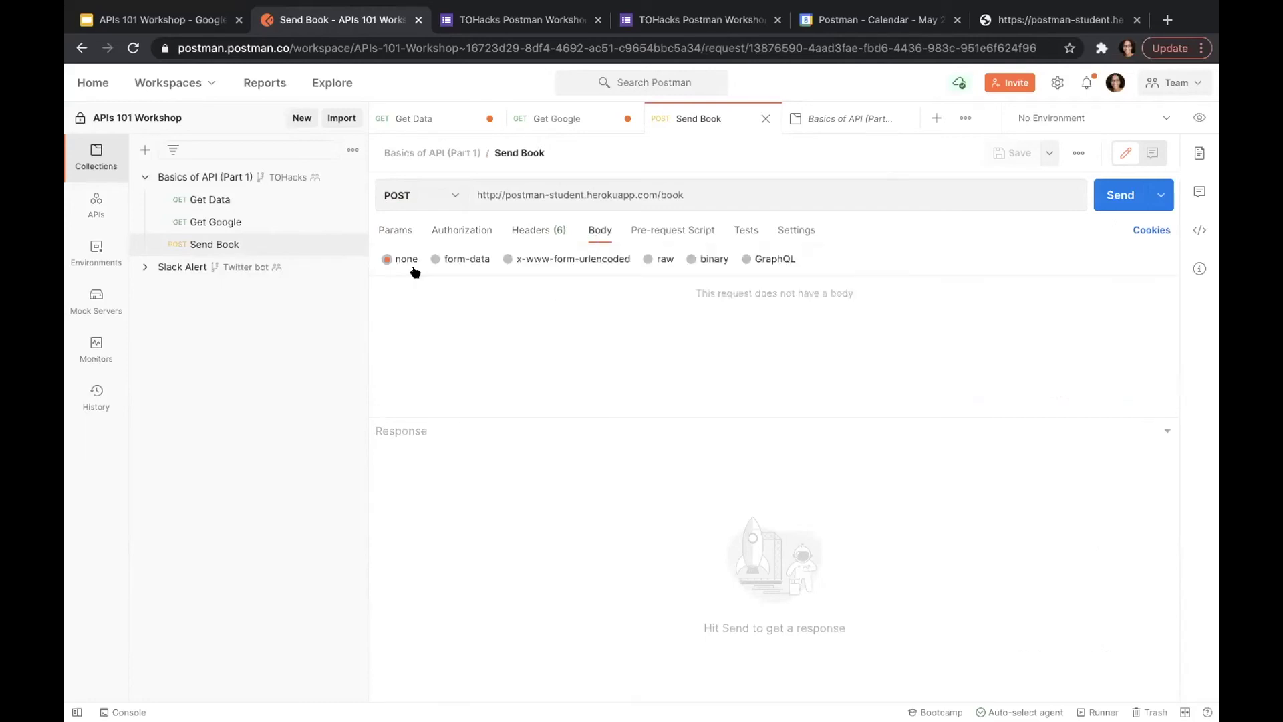
{"action": "left_click", "coordinate": [648, 260]}
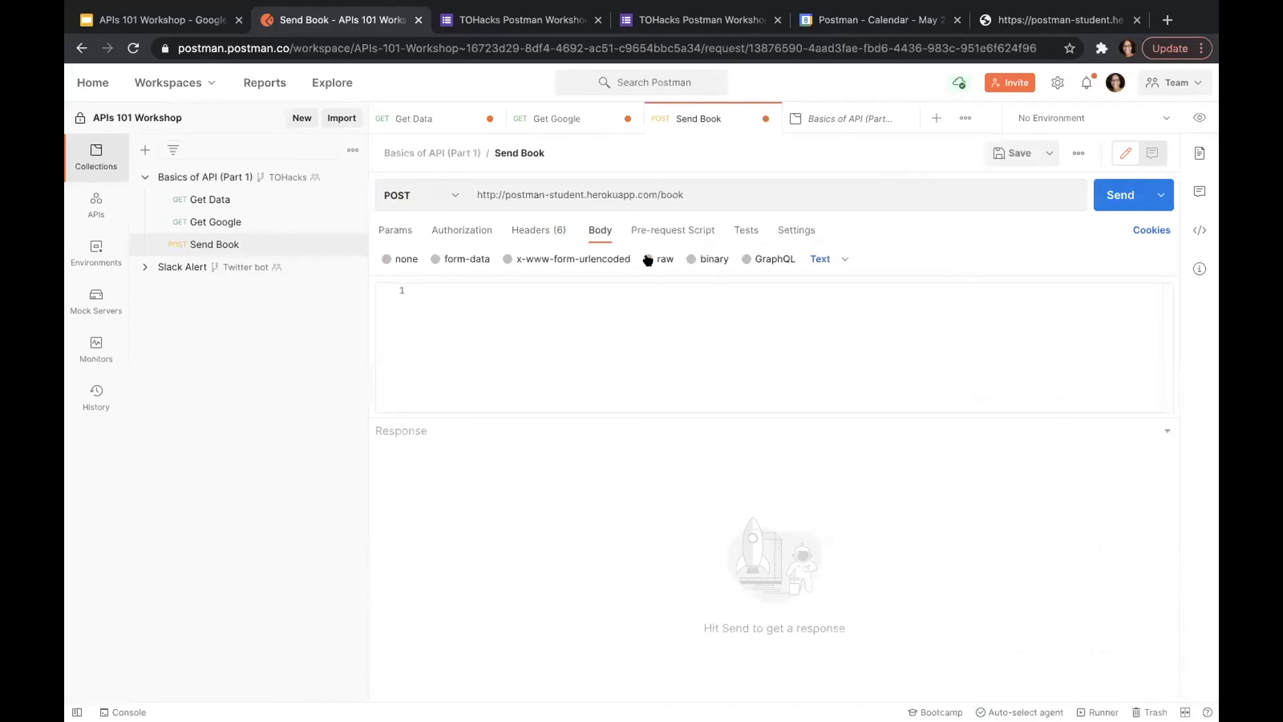
{"action": "left_click", "coordinate": [617, 332]}
{"action": "key", "text": "ctrl+v"}
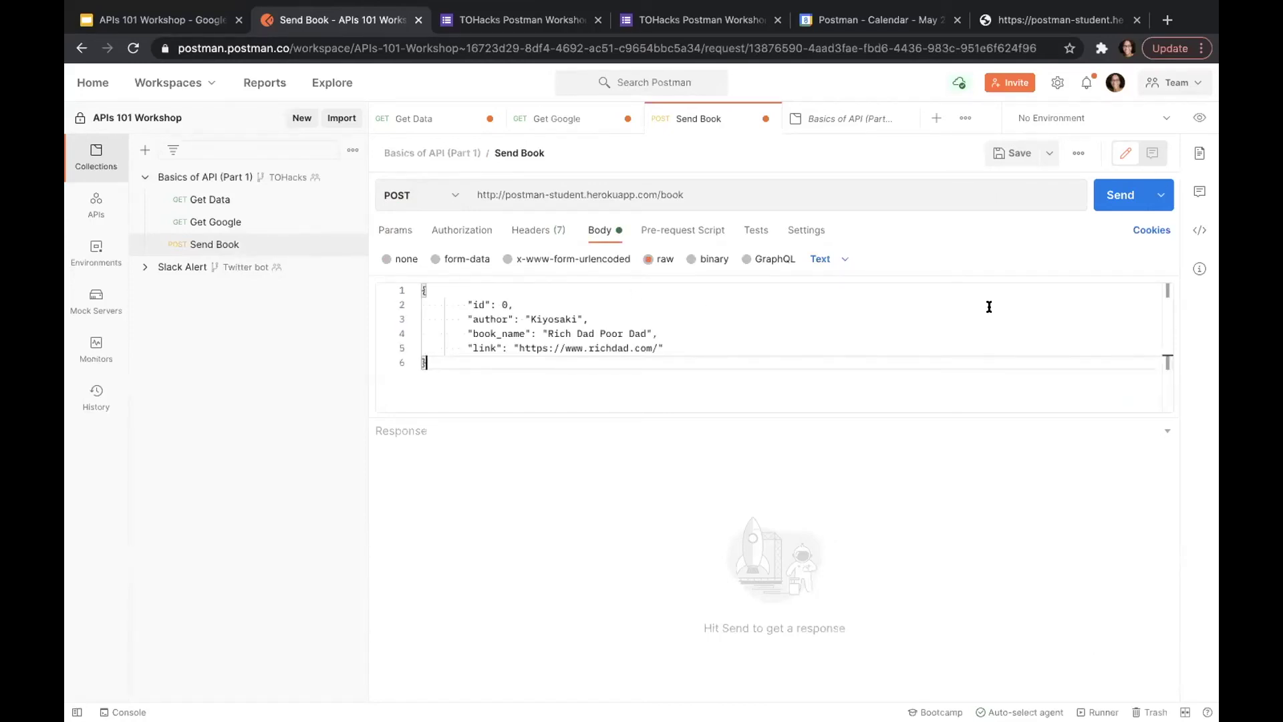
{"action": "left_click", "coordinate": [1107, 197]}
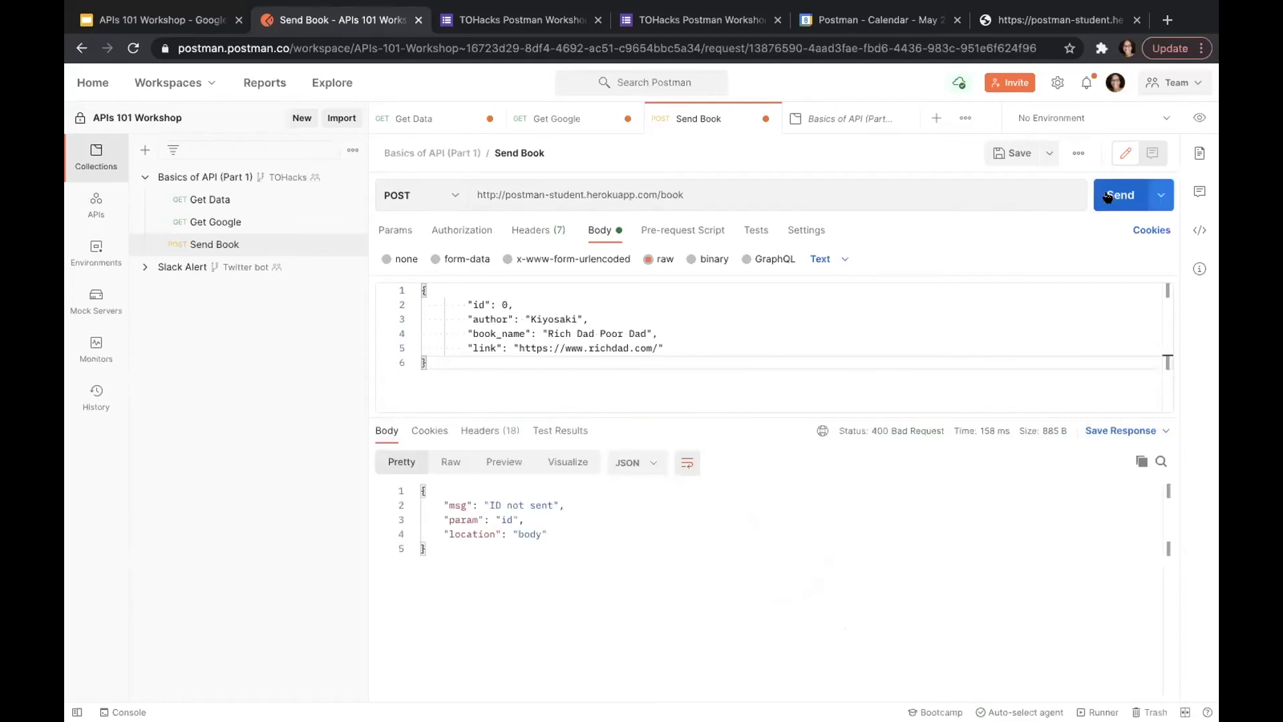
{"action": "left_click", "coordinate": [594, 348]}
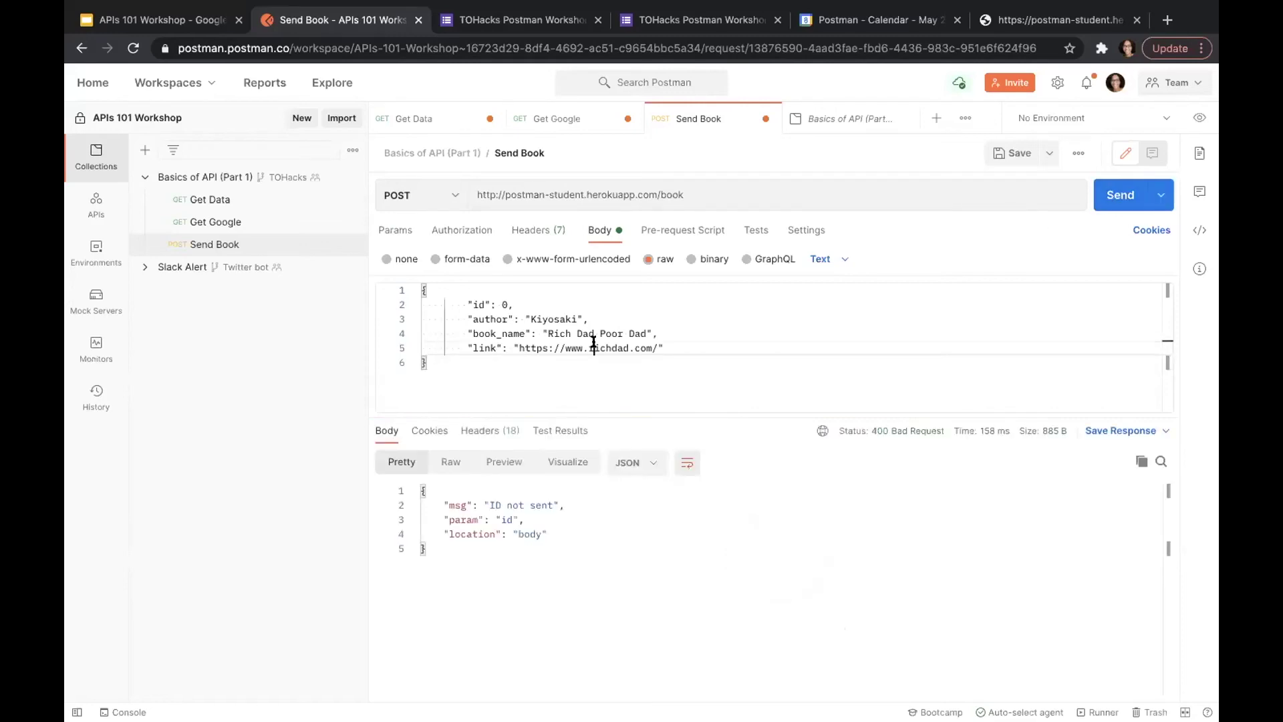
Step: Set the Send Book request's raw body format to JSON
{"action": "left_click", "coordinate": [841, 260]}
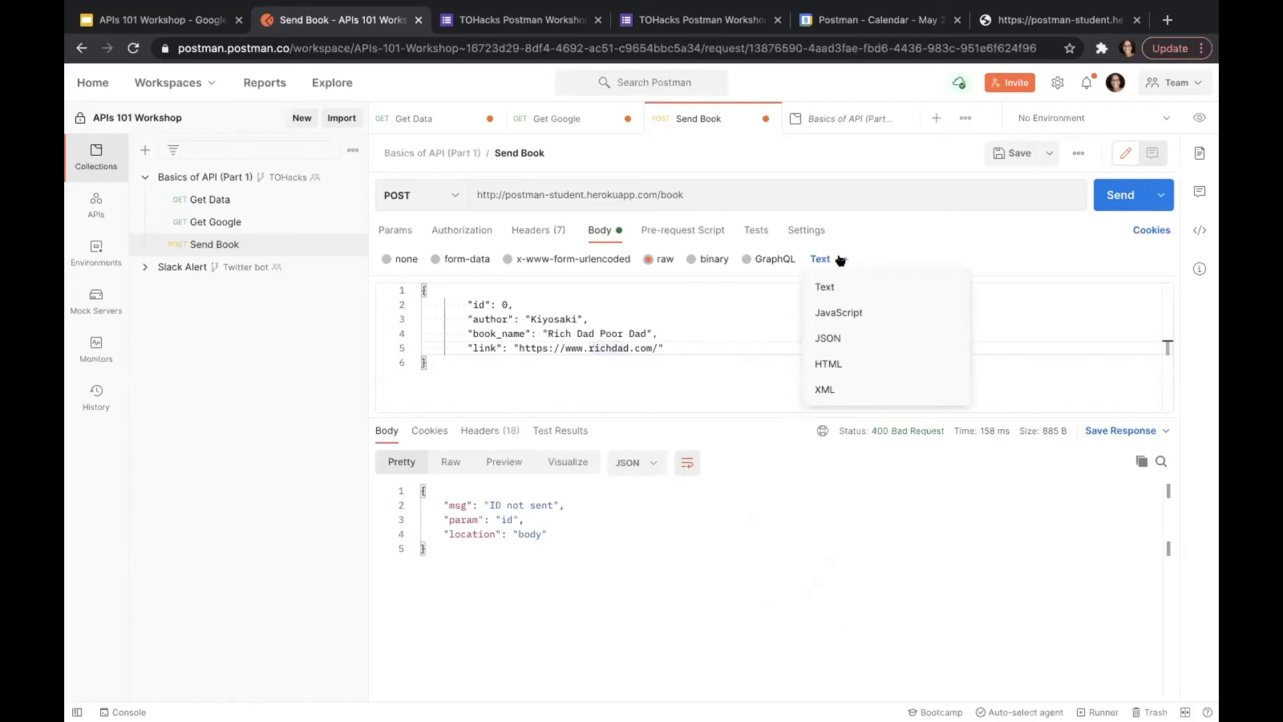
{"action": "left_click", "coordinate": [826, 337]}
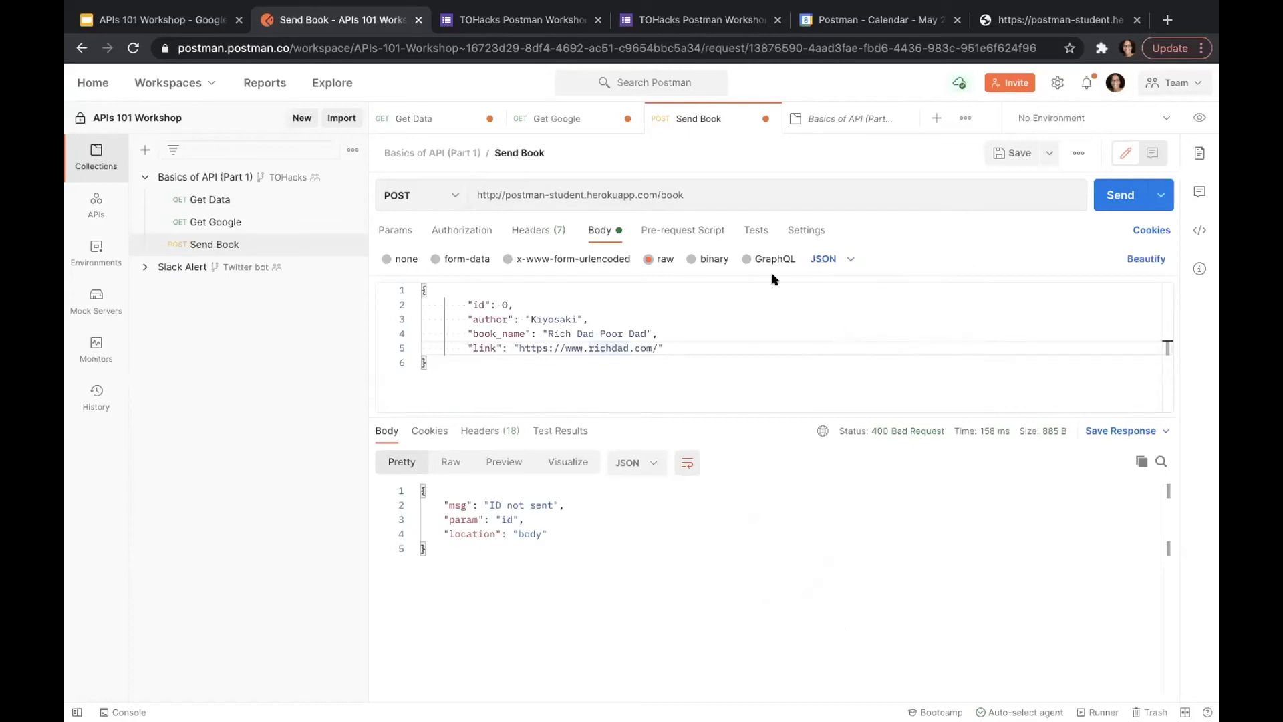
{"action": "left_click", "coordinate": [824, 260]}
{"action": "left_click", "coordinate": [829, 277]}
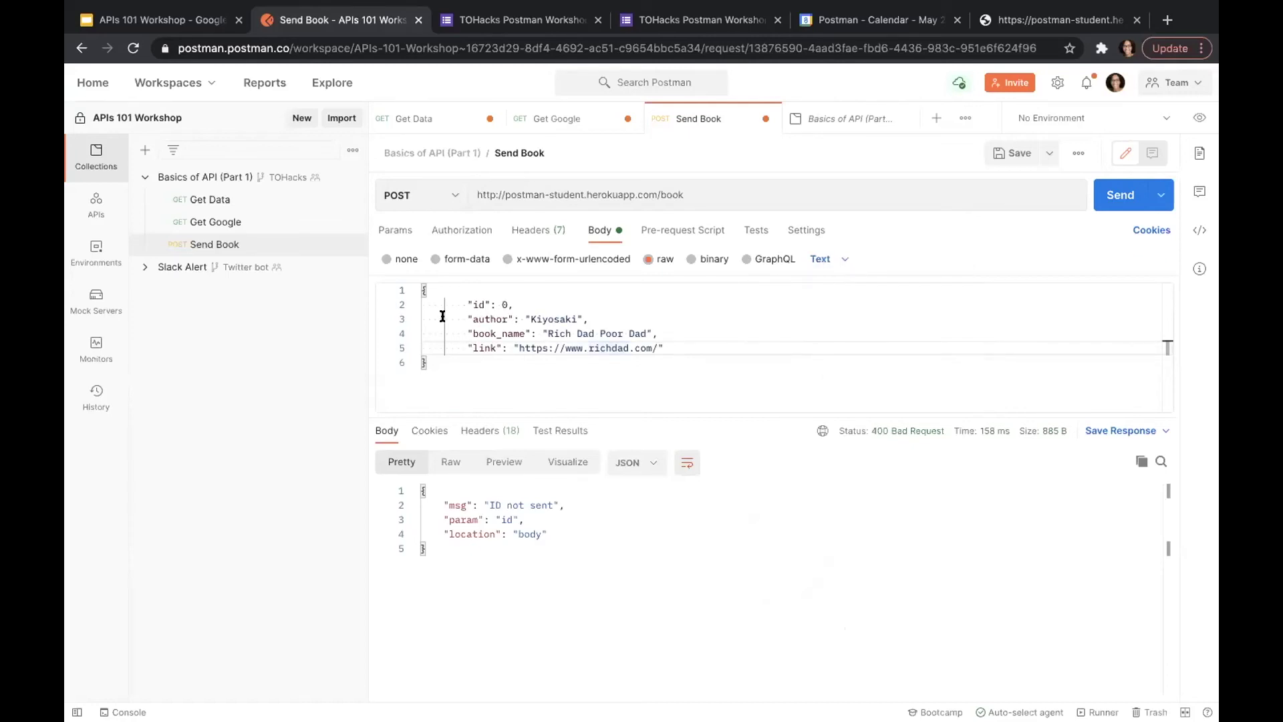
{"action": "left_click", "coordinate": [829, 262]}
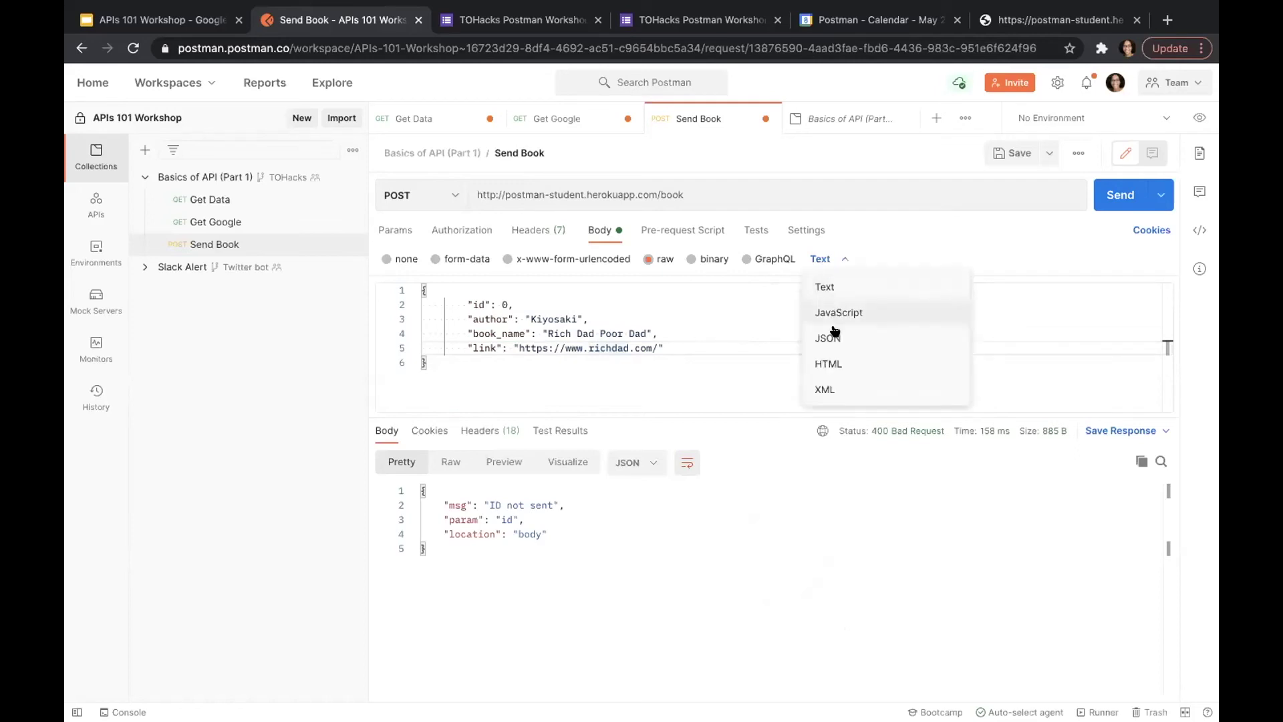
{"action": "left_click", "coordinate": [830, 334]}
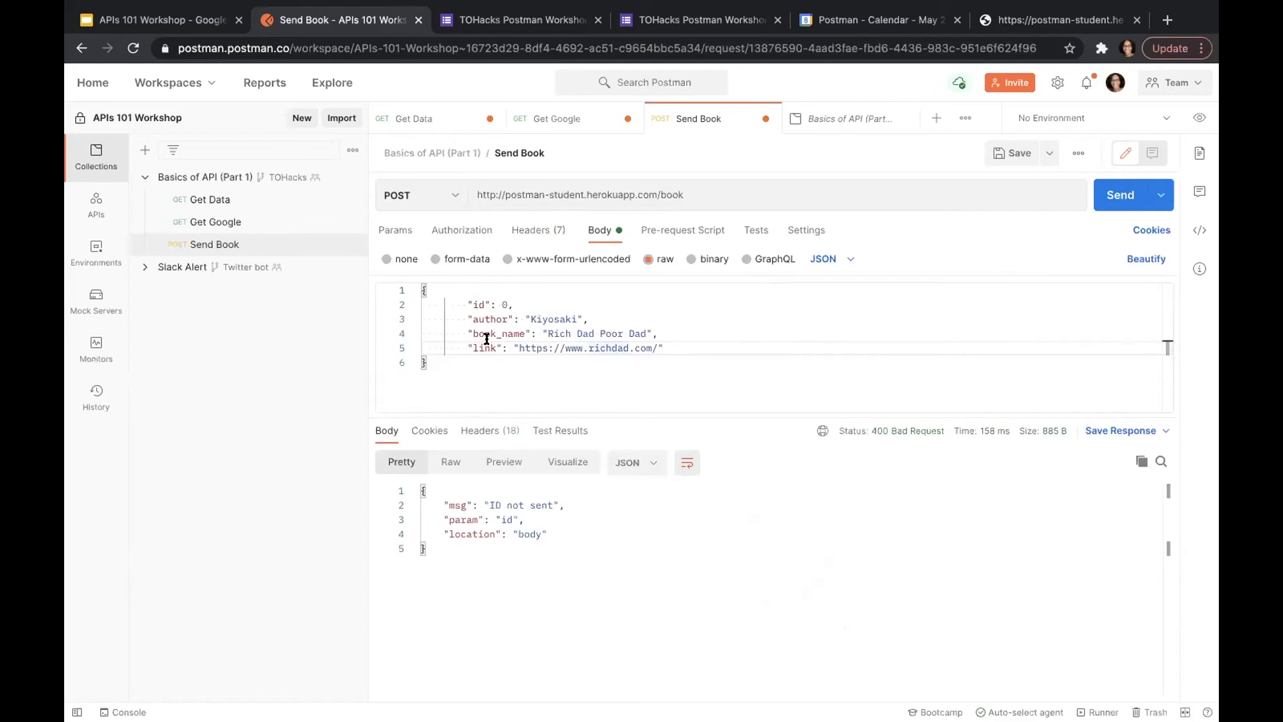
Step: Check the books on the /book/view page, and set the id in the Send Book body to 89
{"action": "left_click", "coordinate": [497, 306]}
{"action": "double_click", "coordinate": [504, 305]}
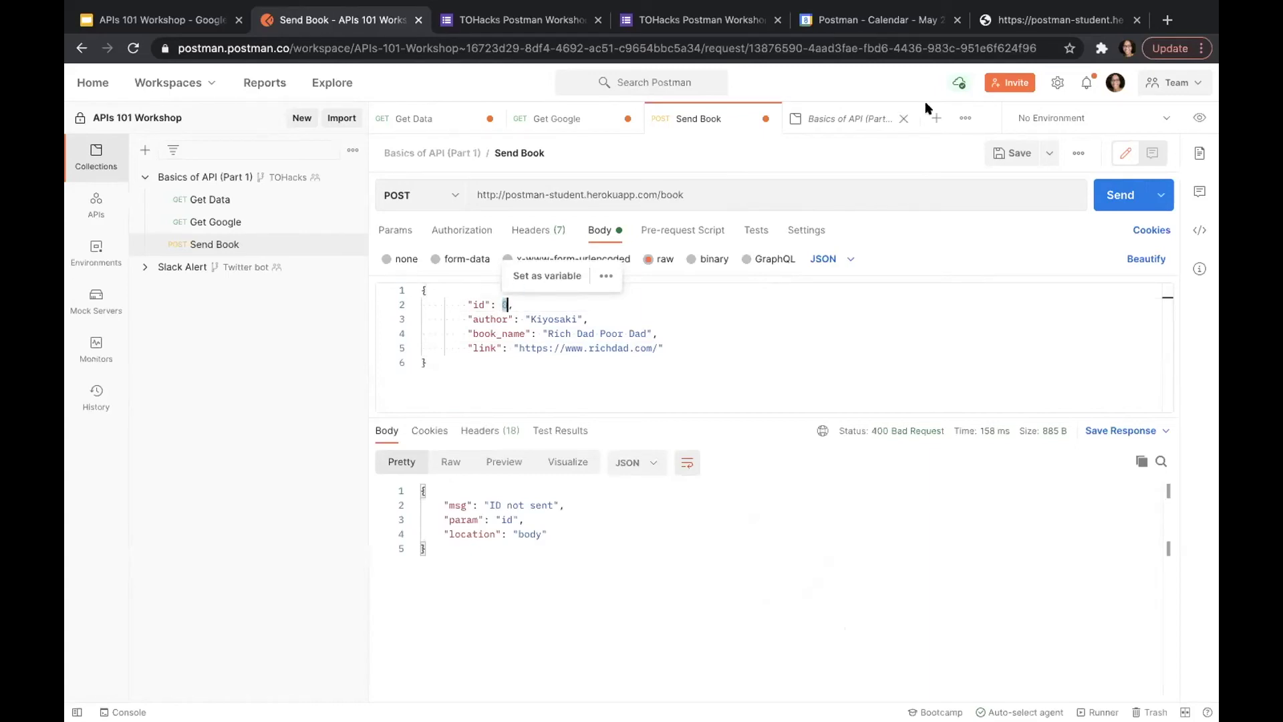
{"action": "left_click", "coordinate": [1022, 19]}
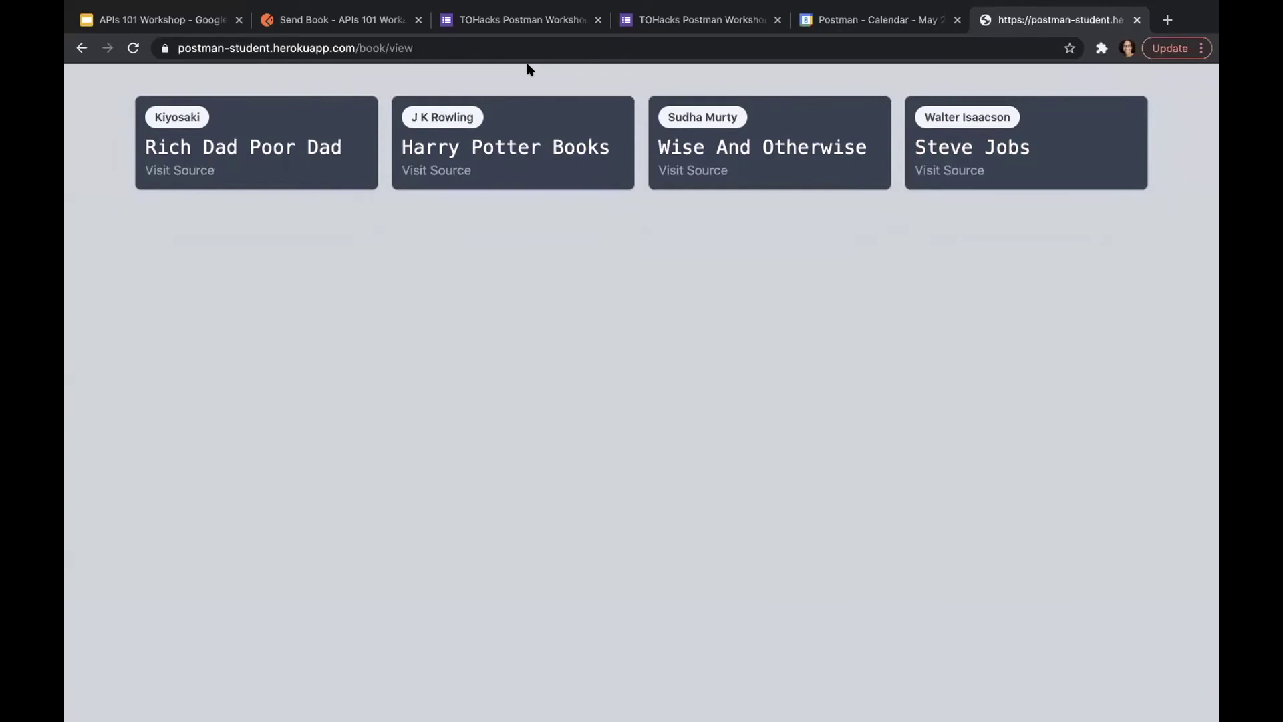
{"action": "left_click", "coordinate": [344, 22]}
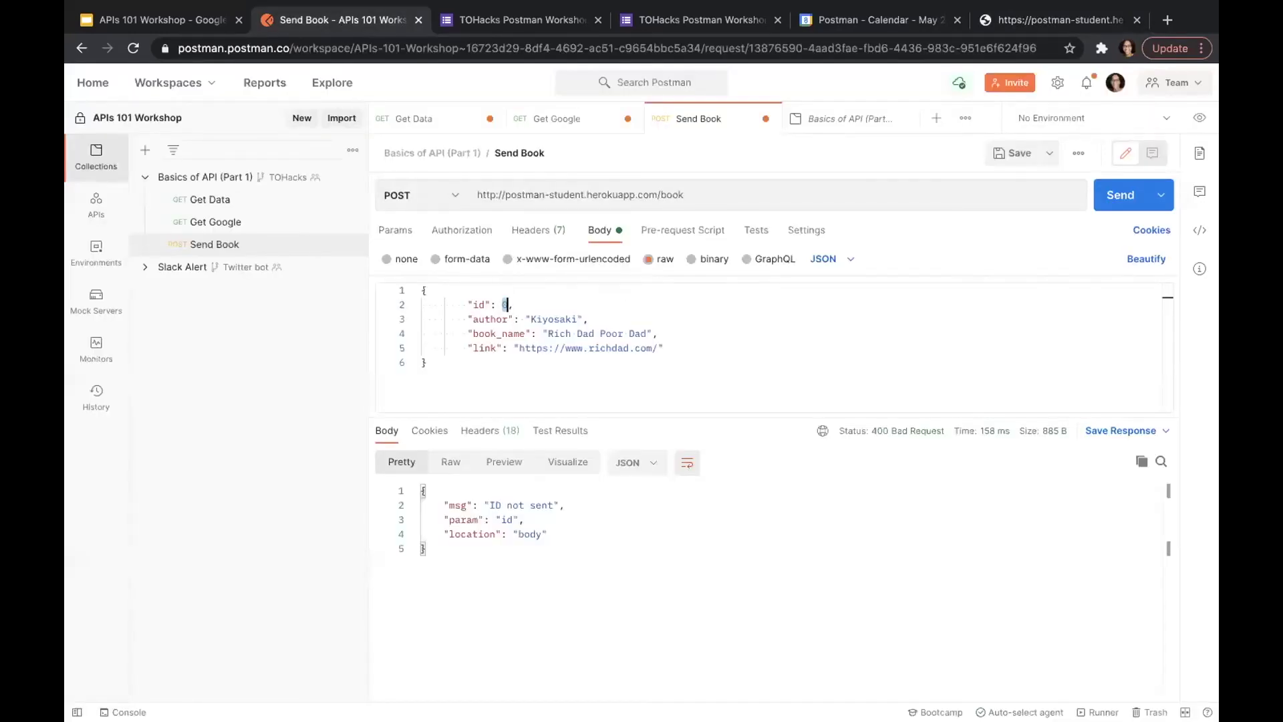
{"action": "type", "text": "89"}
Step: Replace the author in the body with Zora Neal Hurston and the book_name with Mules and Men
{"action": "left_click", "coordinate": [596, 317]}
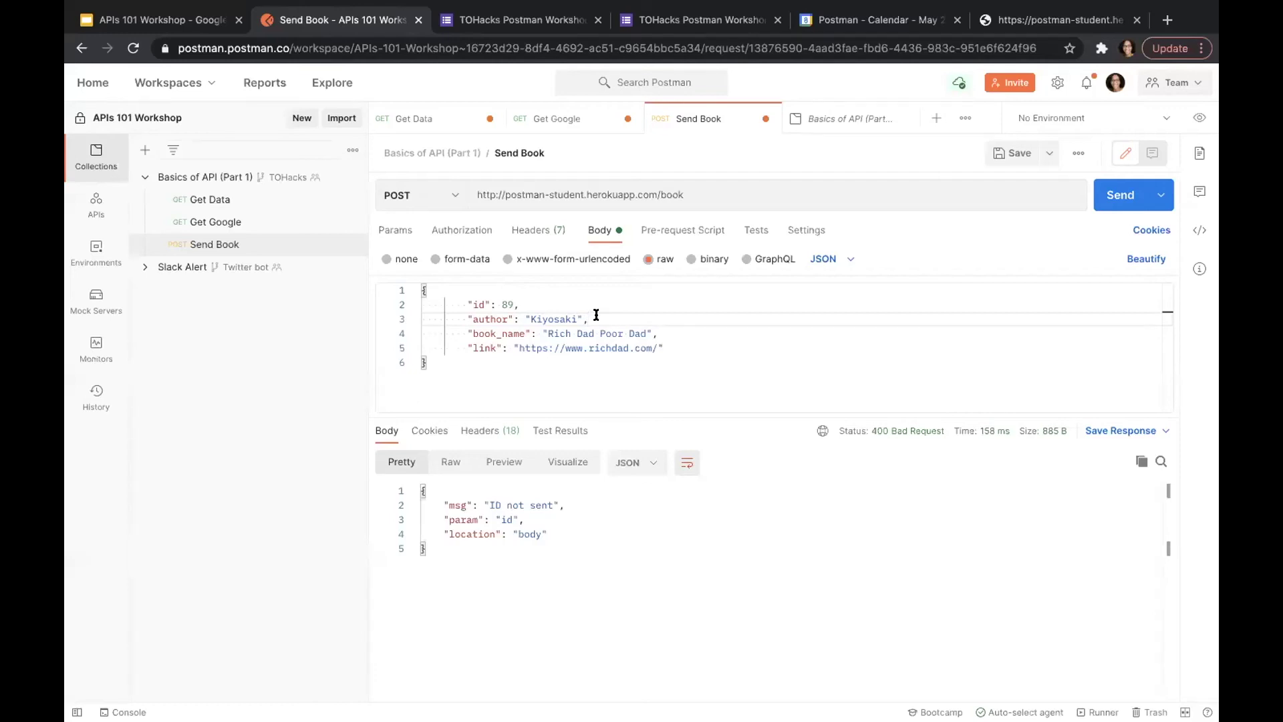
{"action": "double_click", "coordinate": [573, 319]}
{"action": "key", "text": "BackSpace"}
{"action": "key", "text": "BackSpace"}
{"action": "key", "text": "BackSpace"}
{"action": "key", "text": "BackSpace"}
{"action": "key", "text": "BackSpace"}
{"action": "key", "text": "BackSpace"}
{"action": "key", "text": "BackSpace"}
{"action": "key", "text": "BackSpace"}
{"action": "type", "text": "Zora Neal Hurston"}
{"action": "left_click_drag", "start_coordinate": [647, 333], "coordinate": [548, 333]}
{"action": "type", "text": "Mules and Men"}
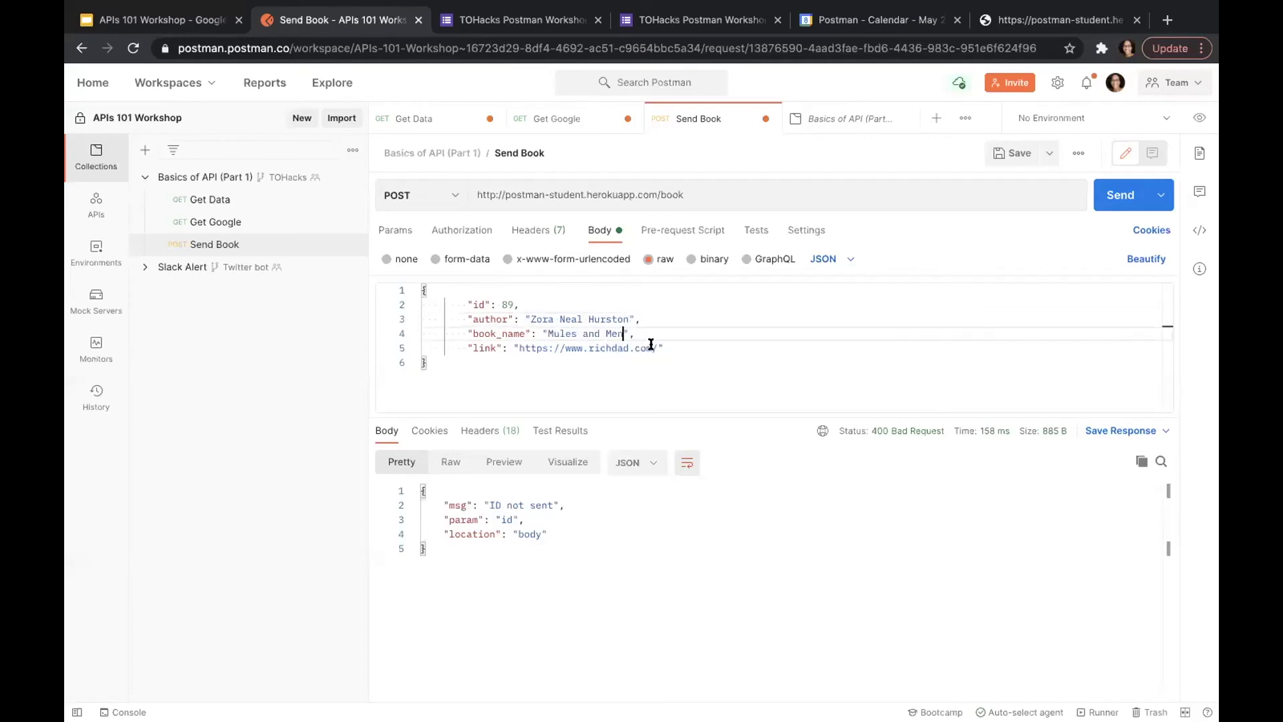
Step: Set the link in the body to google.com and send the POST request
{"action": "left_click_drag", "start_coordinate": [658, 348], "coordinate": [519, 348]}
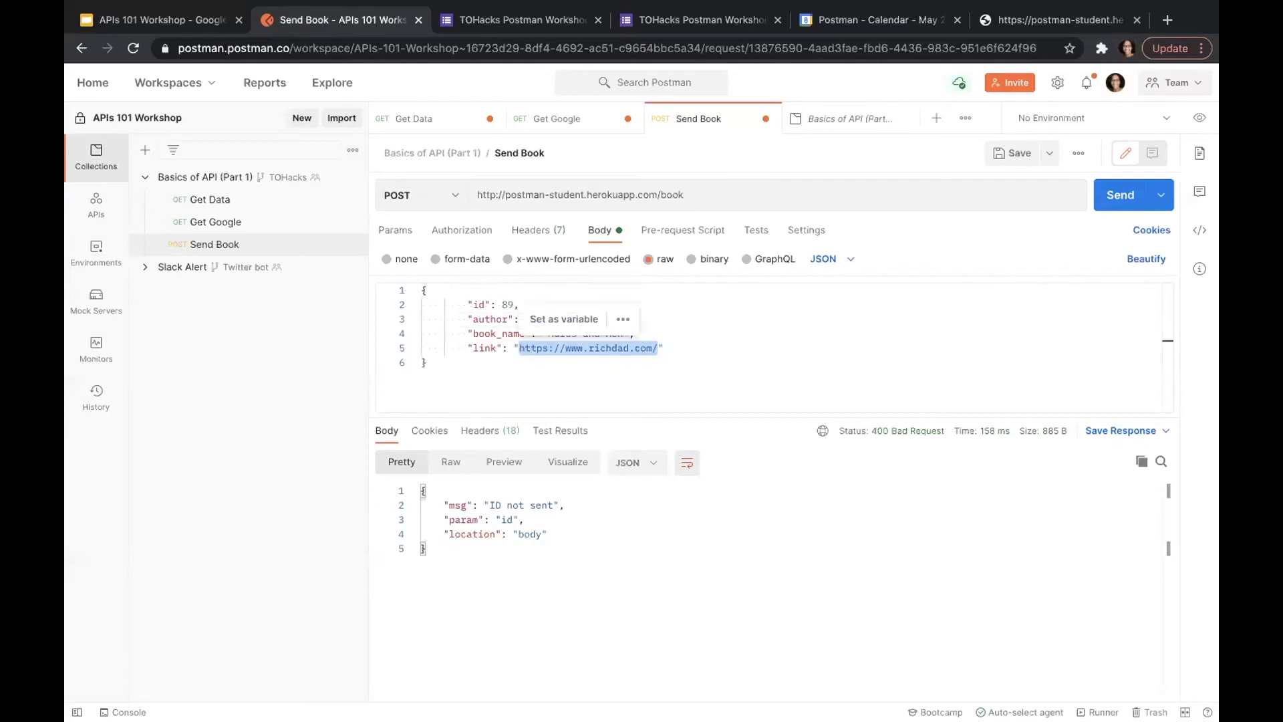
{"action": "key", "text": "BackSpace"}
{"action": "type", "text": "google.com"}
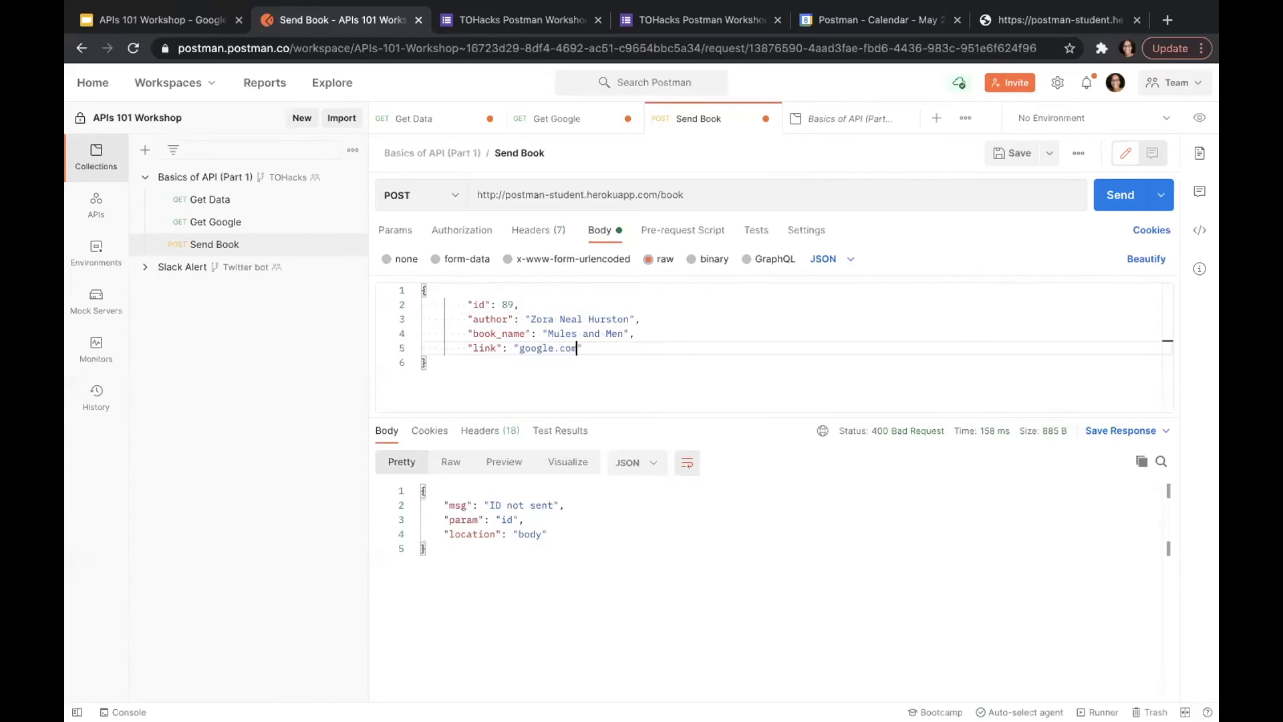
{"action": "left_click", "coordinate": [721, 359]}
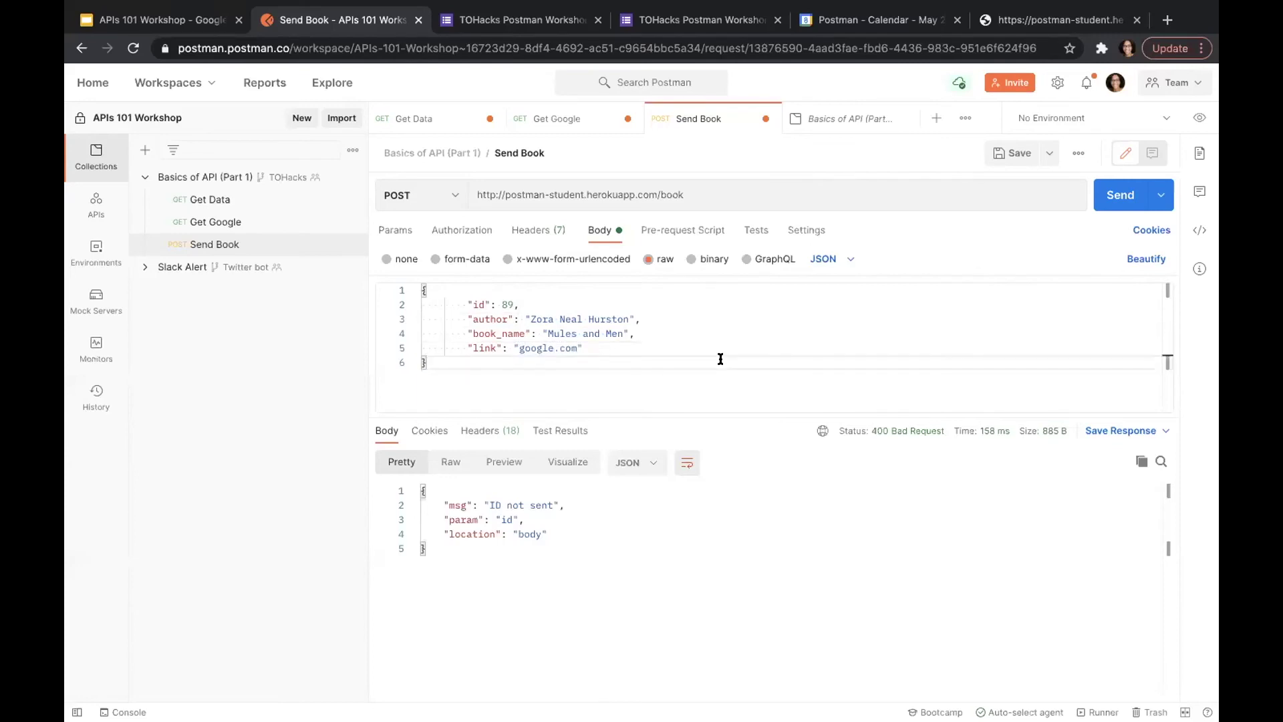
{"action": "left_click", "coordinate": [1118, 202]}
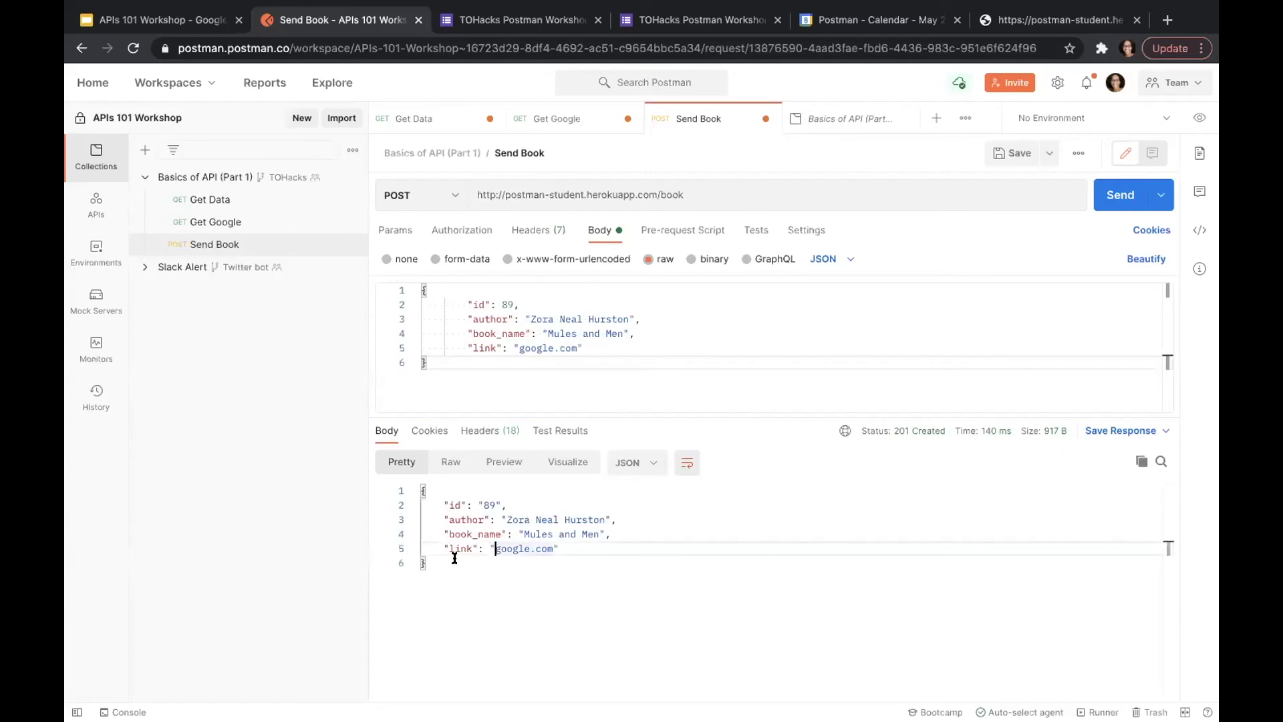
Step: Compare the returned object with the sent body, and reload the /book/view page several times to check for added books
{"action": "left_click_drag", "start_coordinate": [419, 565], "coordinate": [414, 479]}
{"action": "left_click", "coordinate": [507, 534]}
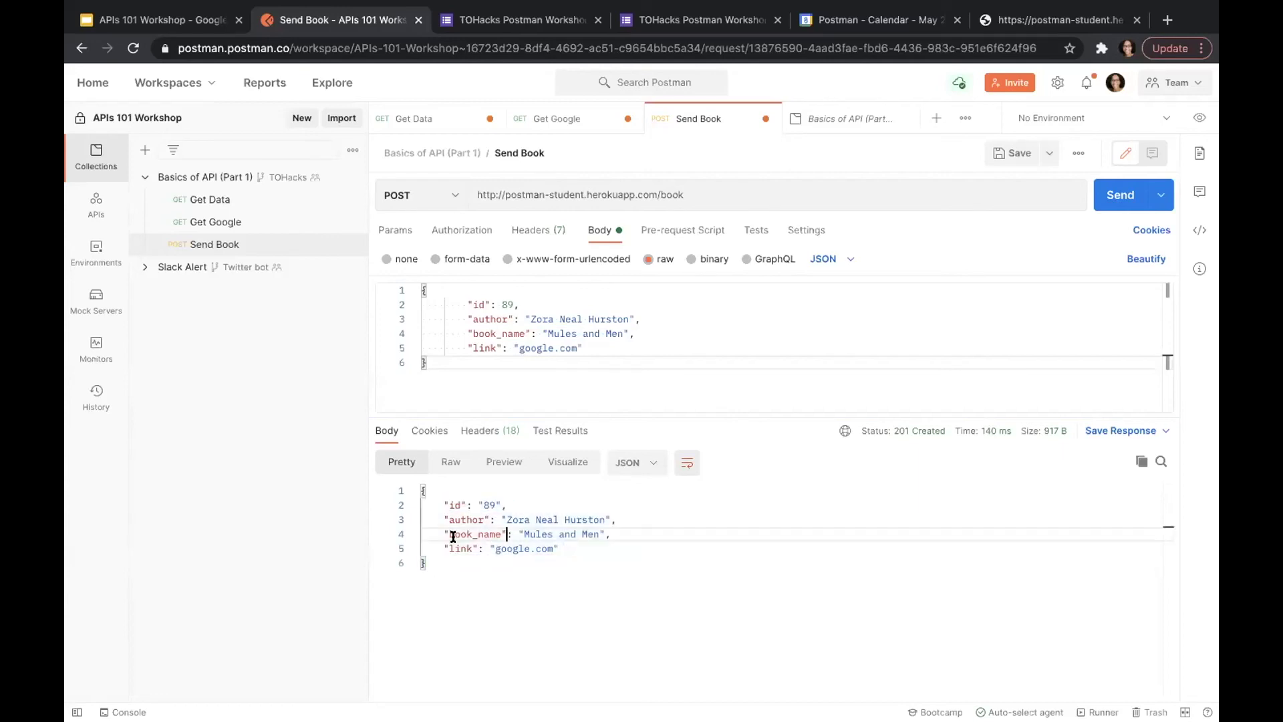
{"action": "left_click_drag", "start_coordinate": [459, 361], "coordinate": [441, 289]}
{"action": "left_click", "coordinate": [489, 562]}
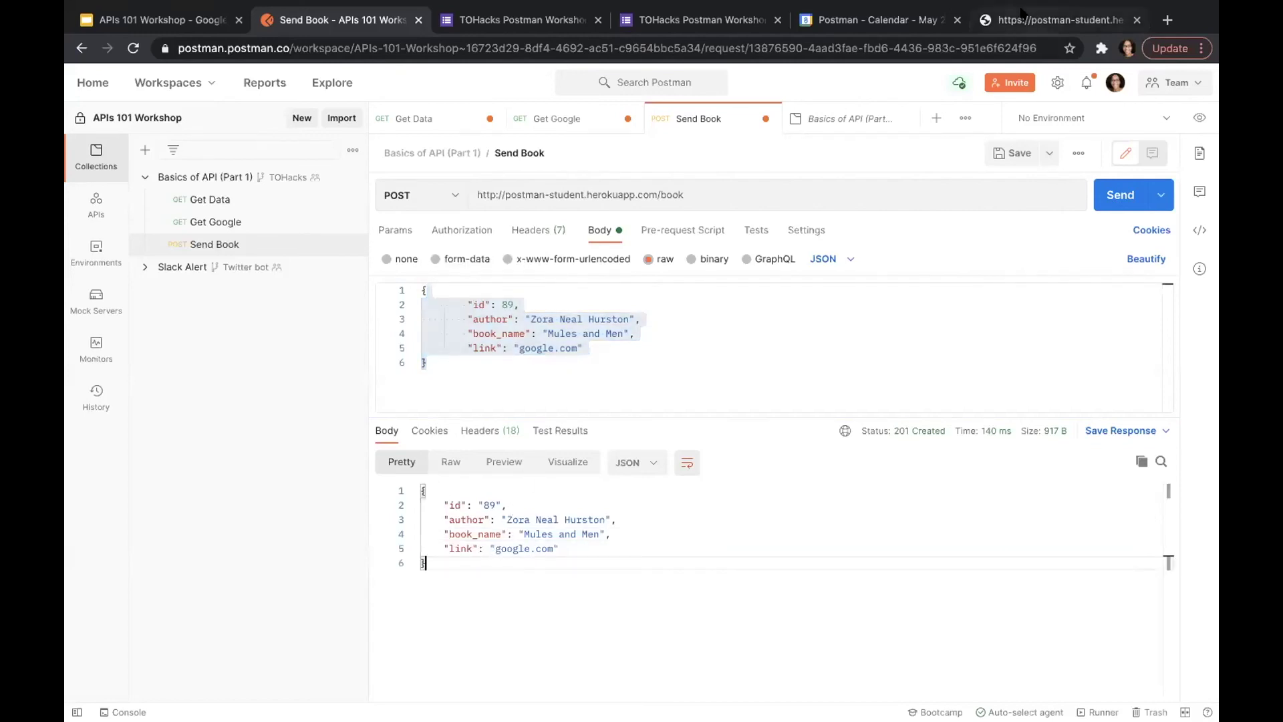
{"action": "left_click", "coordinate": [1023, 16]}
{"action": "left_click", "coordinate": [674, 50]}
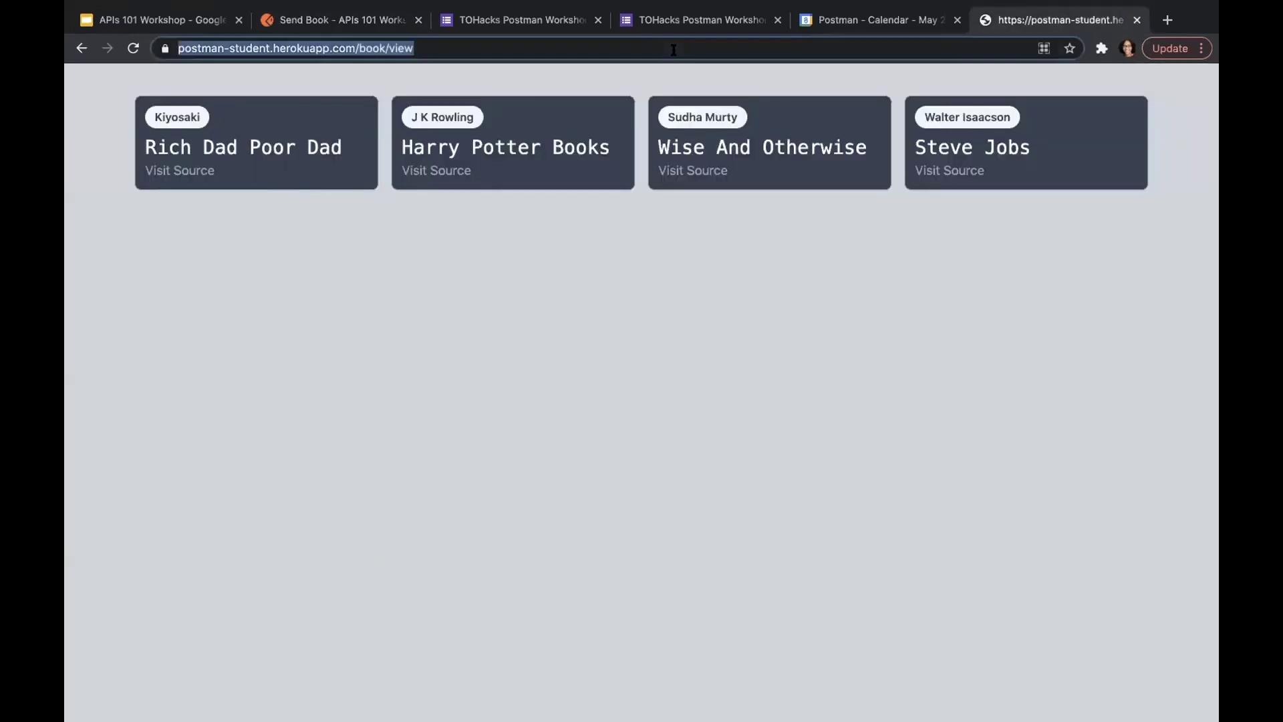
{"action": "key", "text": "Return"}
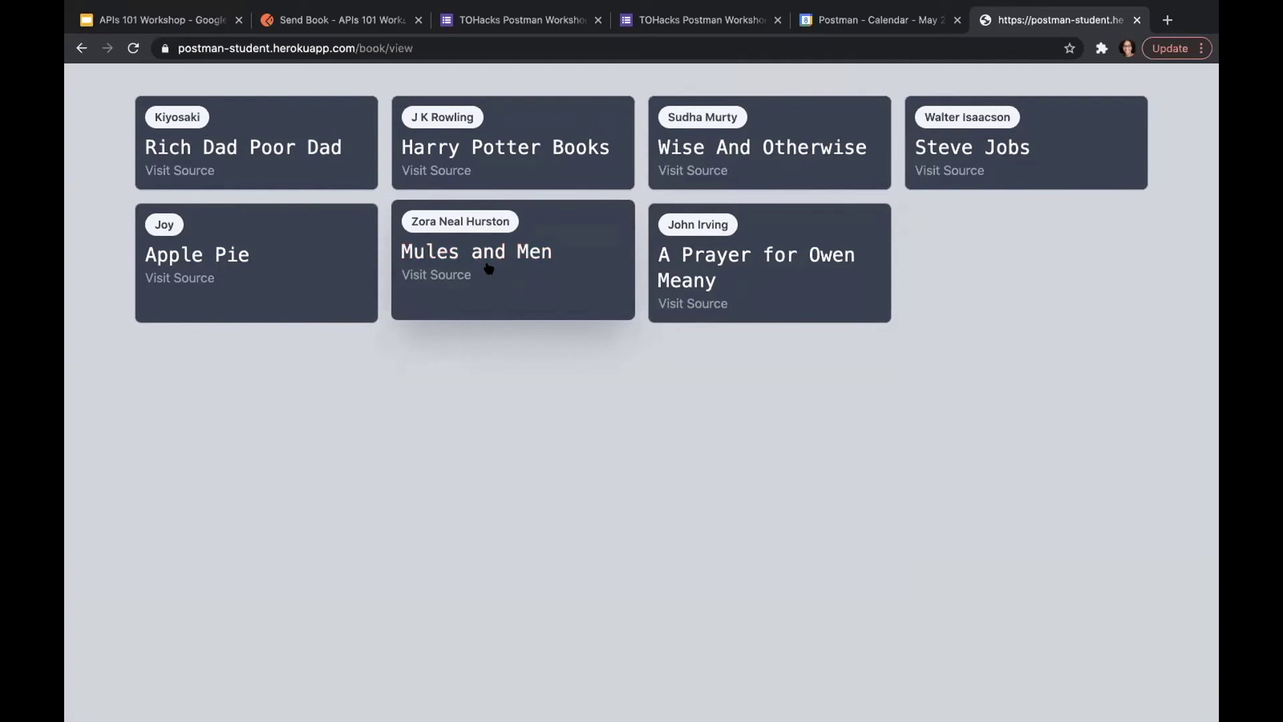
{"action": "key", "text": "super+r"}
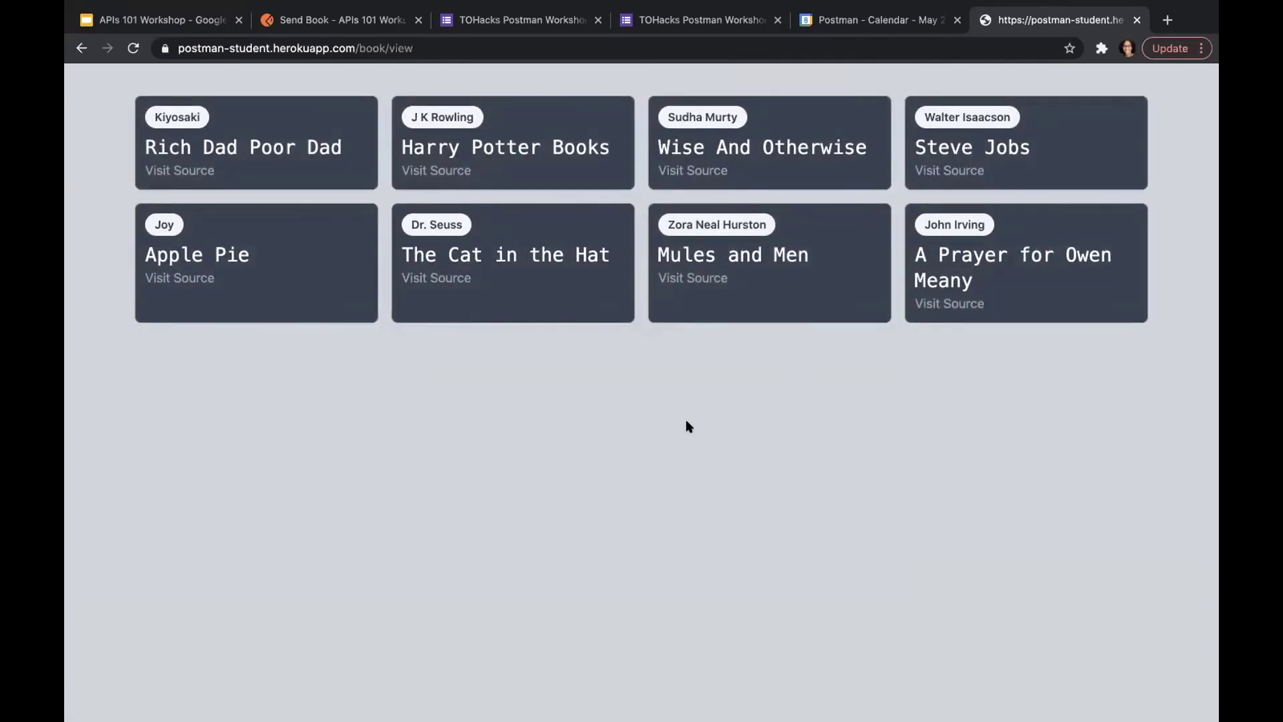
{"action": "key", "text": "super+r"}
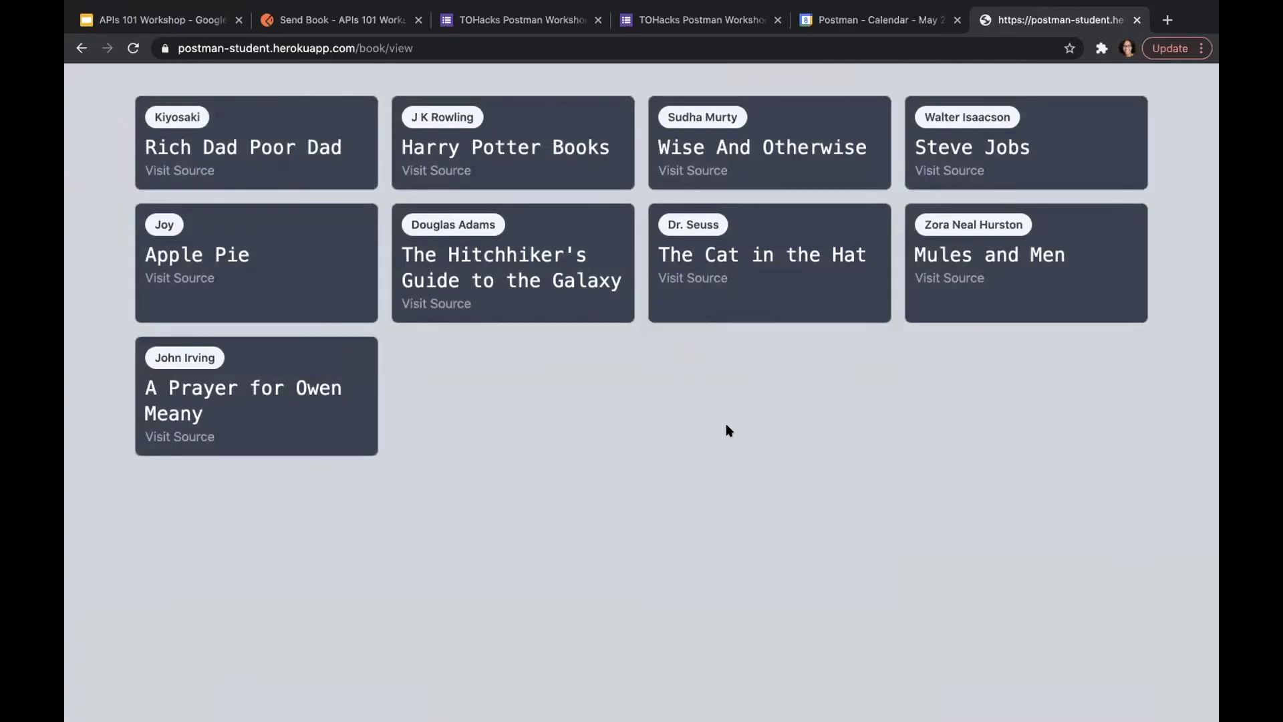
{"action": "key", "text": "super+r"}
{"action": "mouse_move", "coordinate": [1056, 5]}
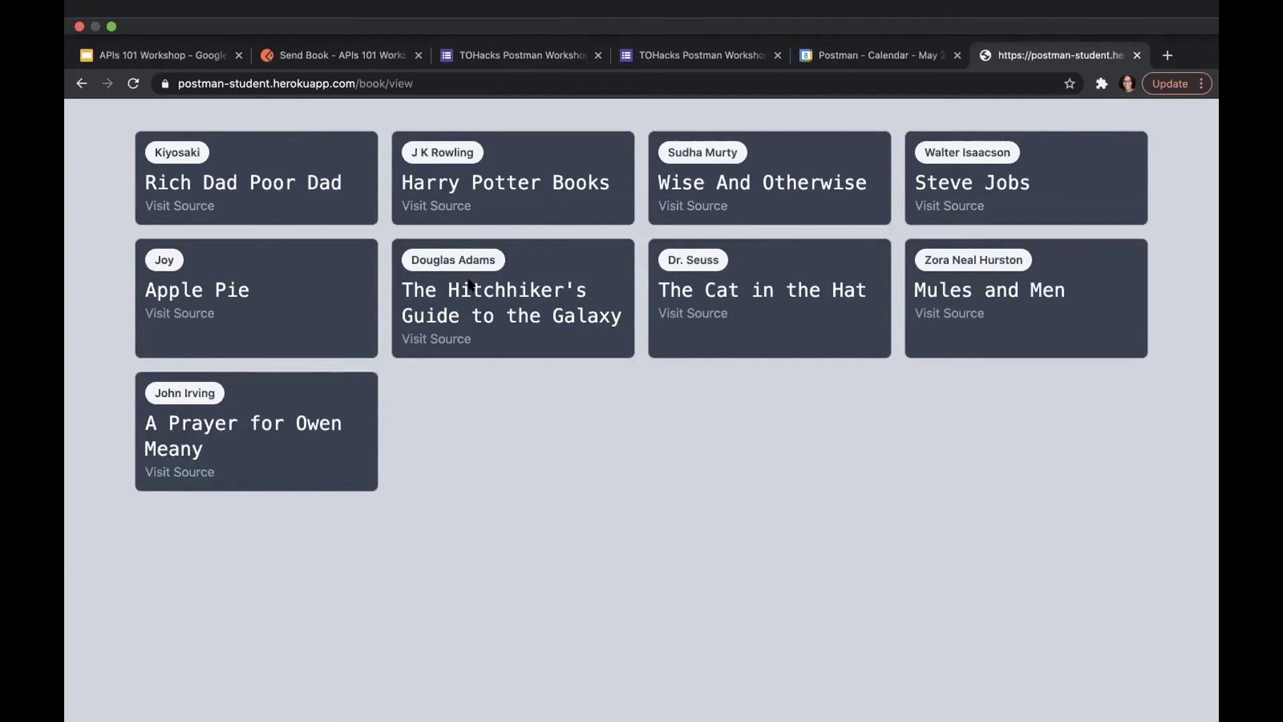
Step: Return to the Send Book request and review its raw JSON format and the id, author and book_name fields
{"action": "left_click", "coordinate": [326, 20]}
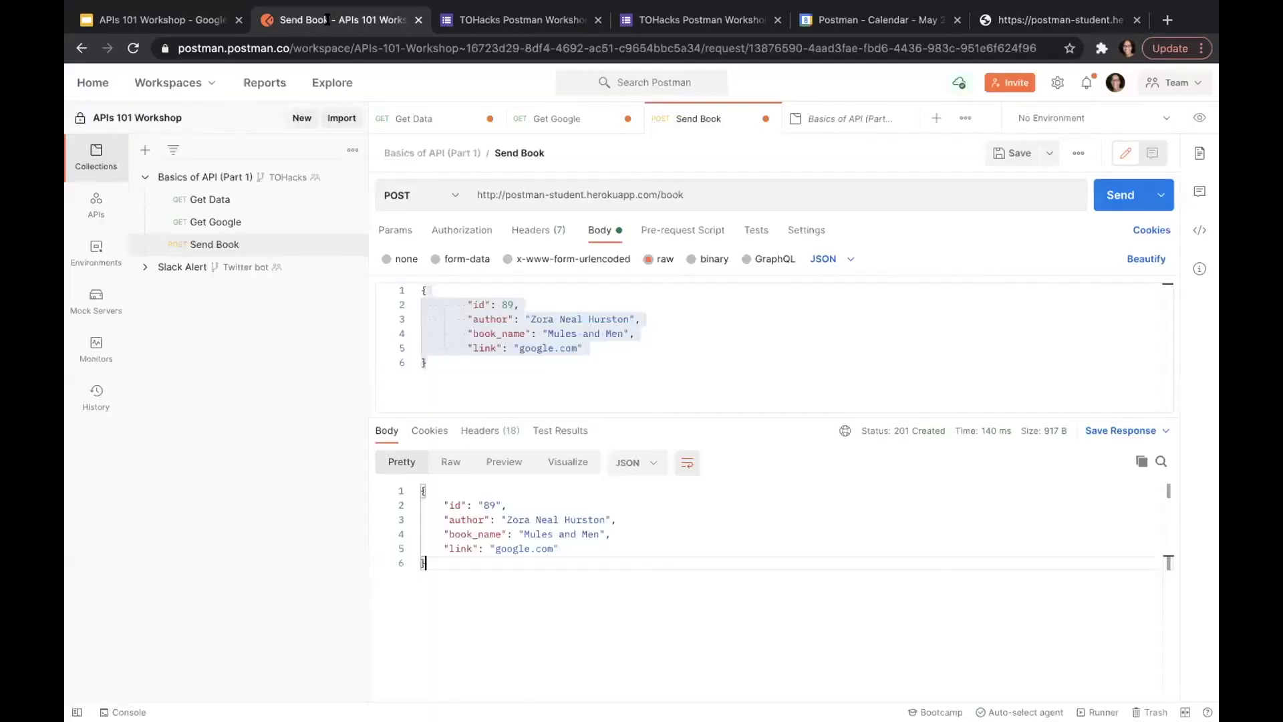
{"action": "left_click", "coordinate": [618, 360]}
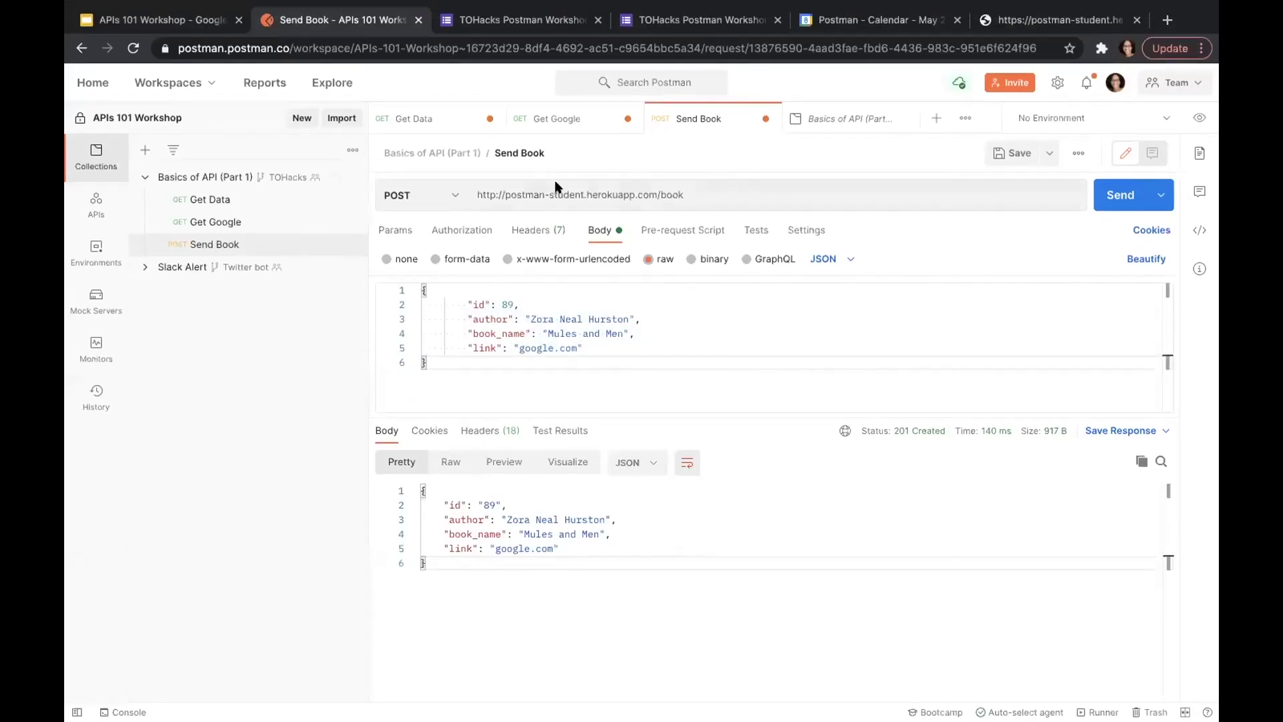
{"action": "left_click", "coordinate": [730, 345]}
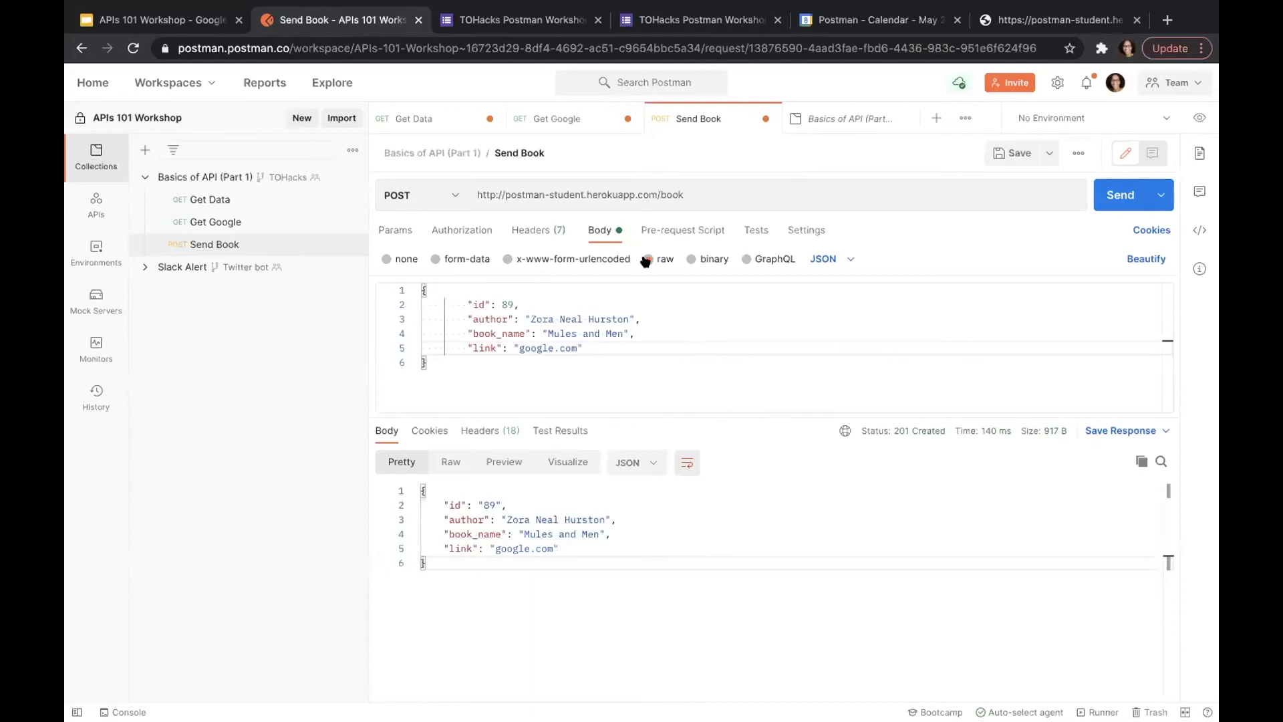
{"action": "left_click", "coordinate": [834, 262]}
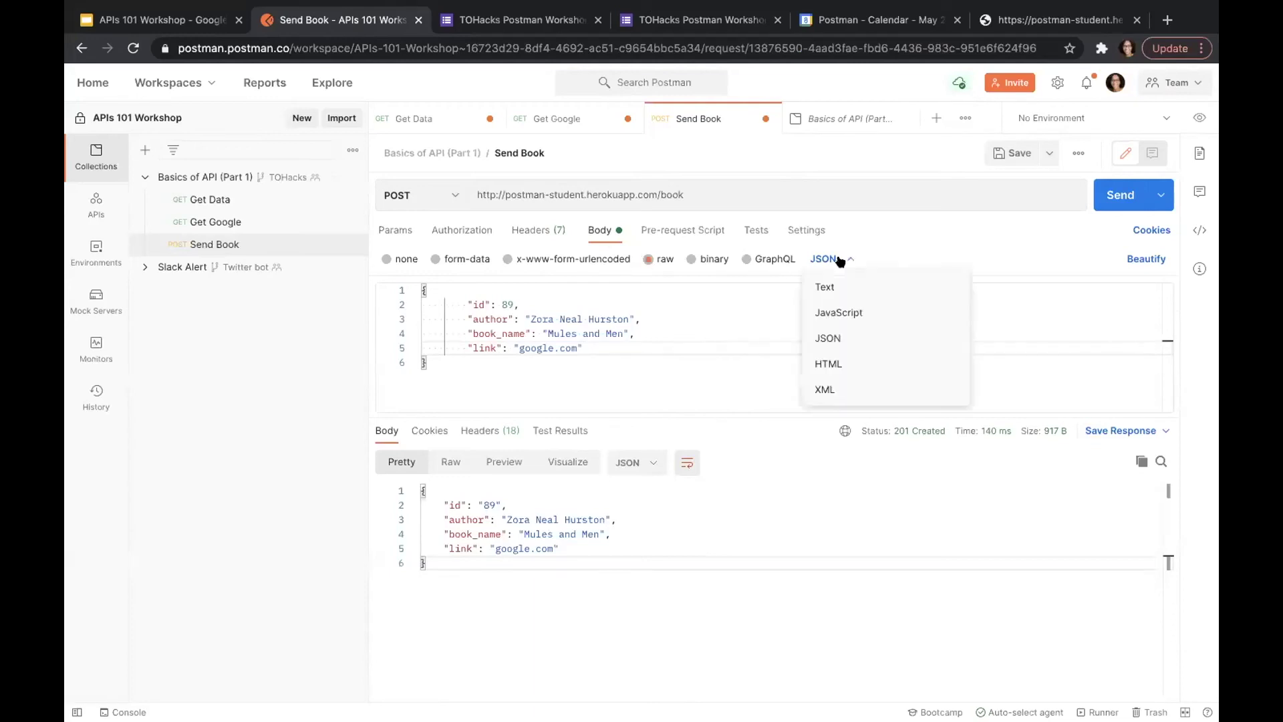
{"action": "left_click", "coordinate": [824, 339]}
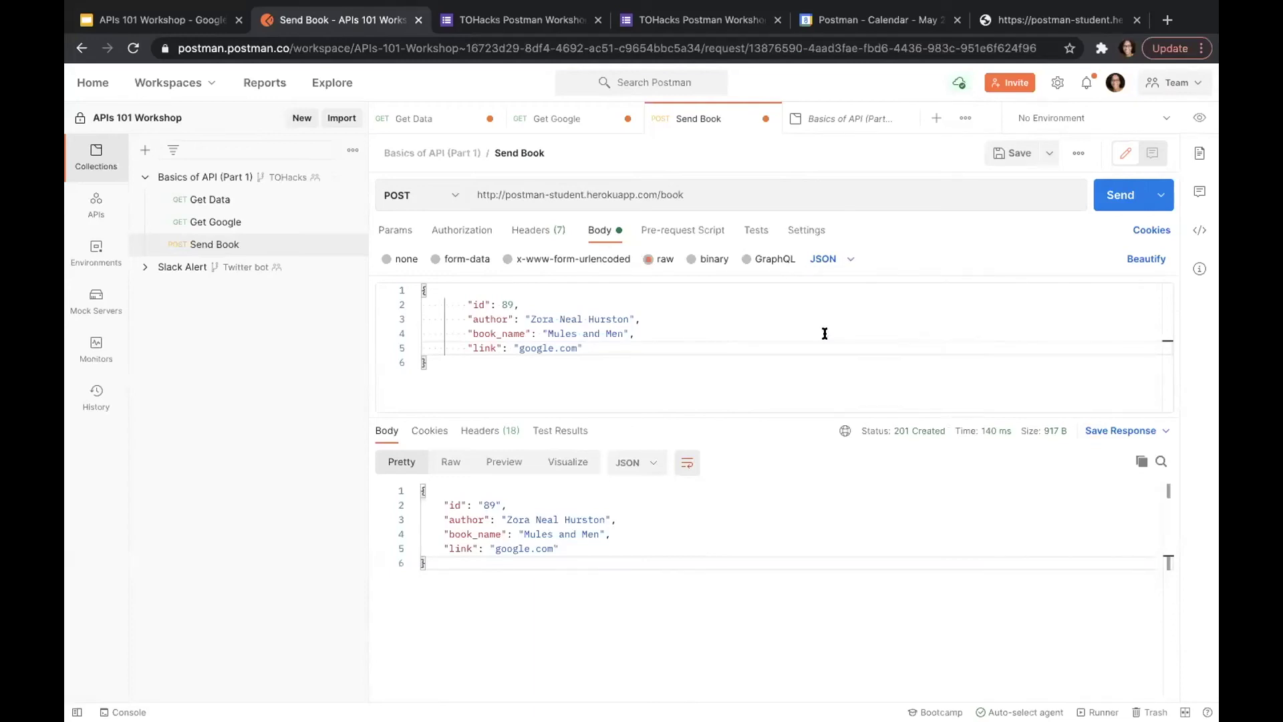
{"action": "left_click", "coordinate": [509, 304]}
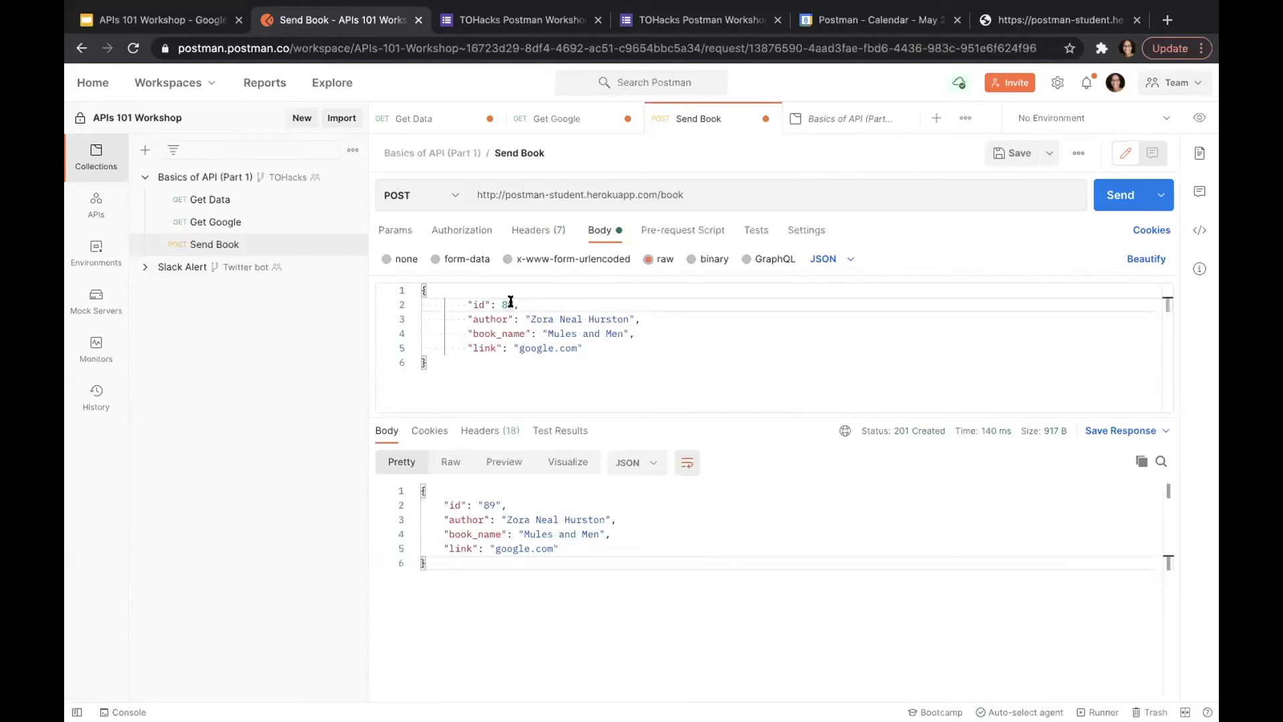
{"action": "left_click_drag", "start_coordinate": [525, 319], "coordinate": [645, 333]}
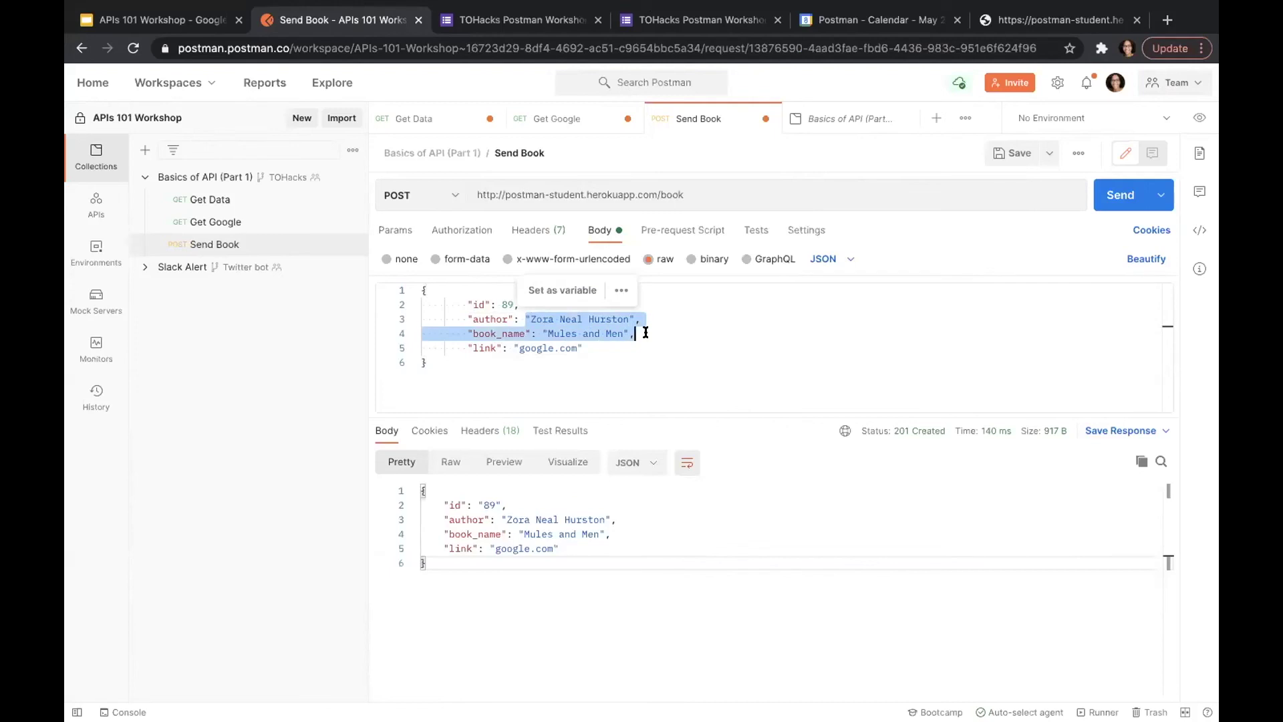
{"action": "left_click", "coordinate": [646, 332]}
Step: Change the id in the Send Book body to 8989 and send the request again
{"action": "left_click", "coordinate": [511, 304]}
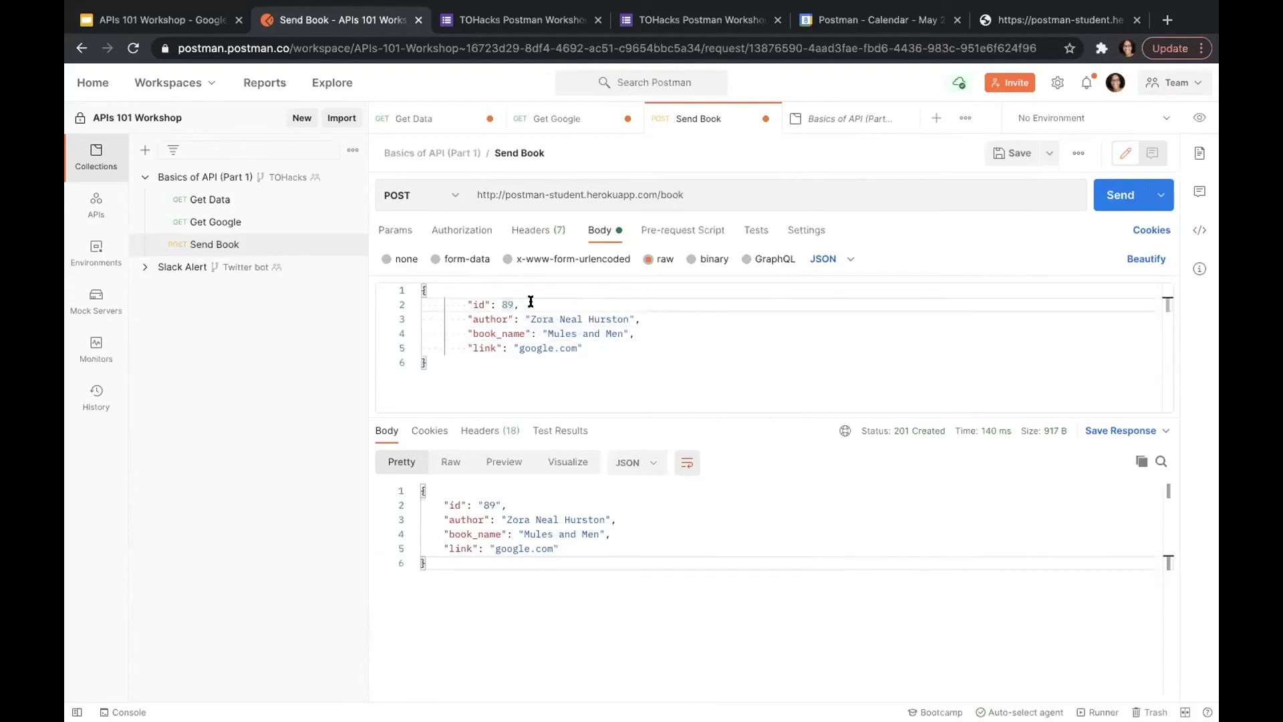
{"action": "key", "text": "BackSpace"}
{"action": "key", "text": "BackSpace"}
{"action": "type", "text": "8989"}
{"action": "left_click", "coordinate": [1120, 194]}
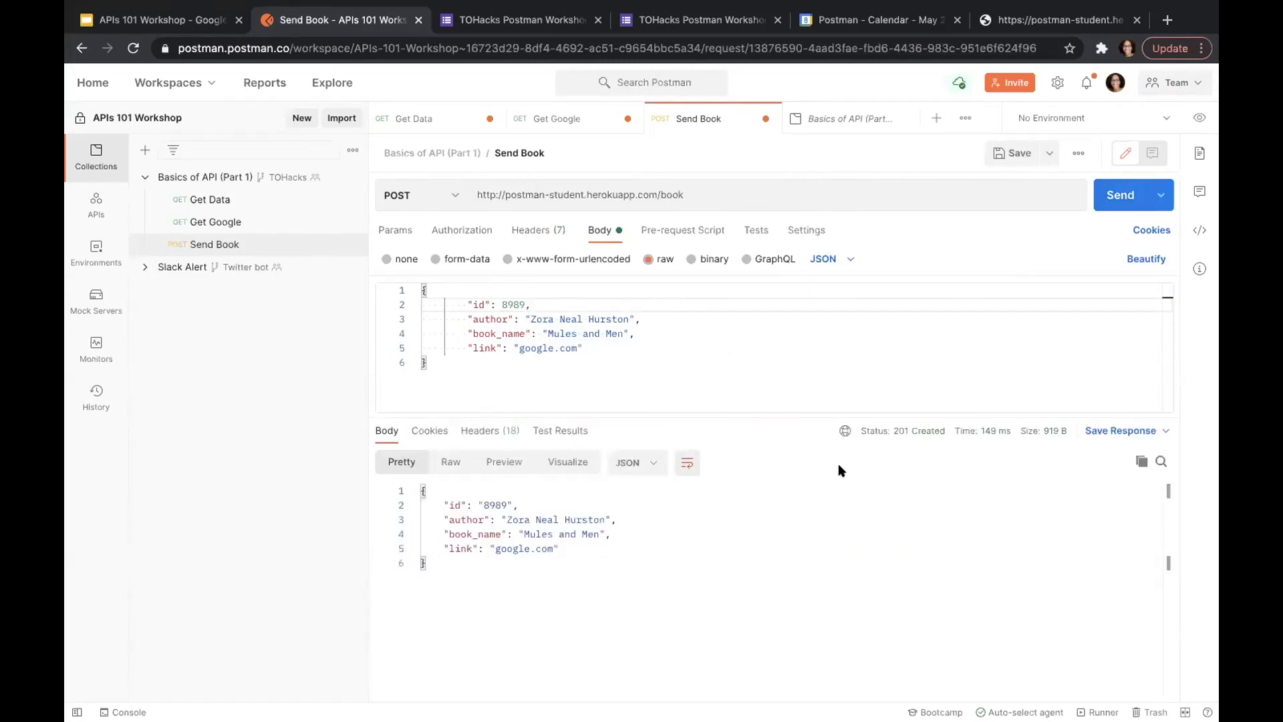
Step: Check the /book/view page for the resent book, and return to the Send Book request
{"action": "left_click", "coordinate": [1059, 19]}
{"action": "left_click", "coordinate": [914, 169]}
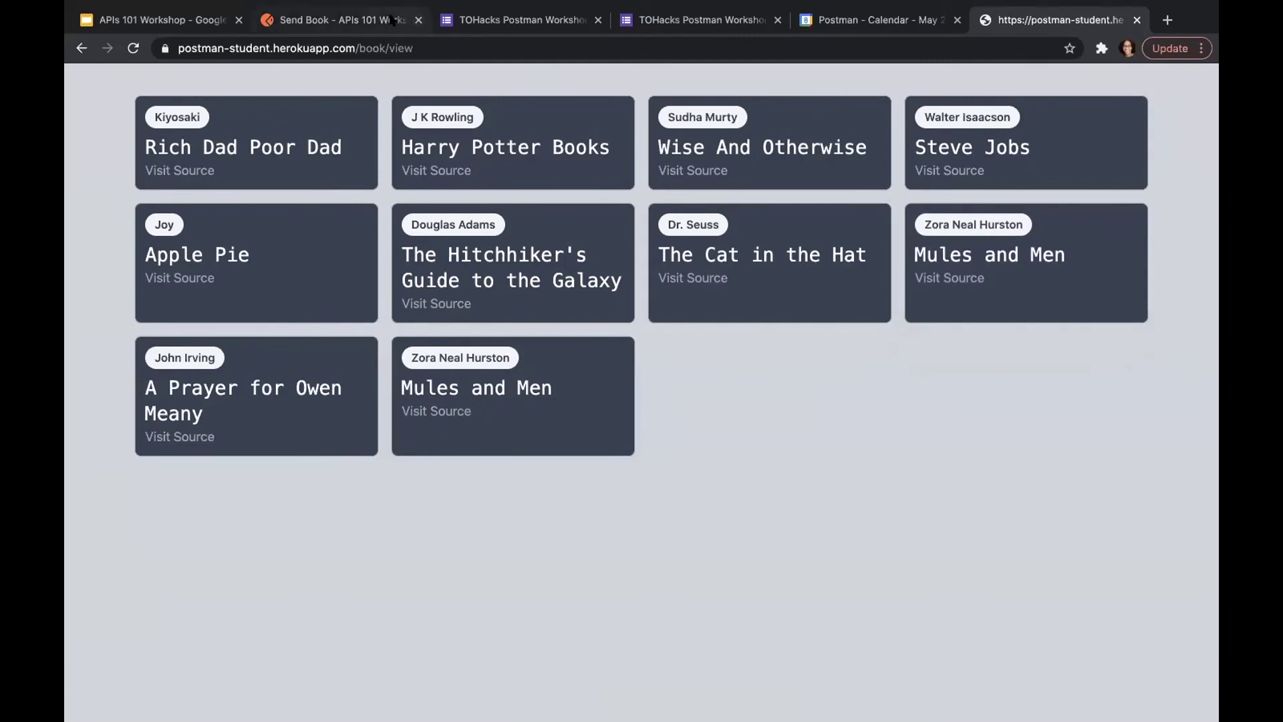
{"action": "left_click", "coordinate": [353, 22]}
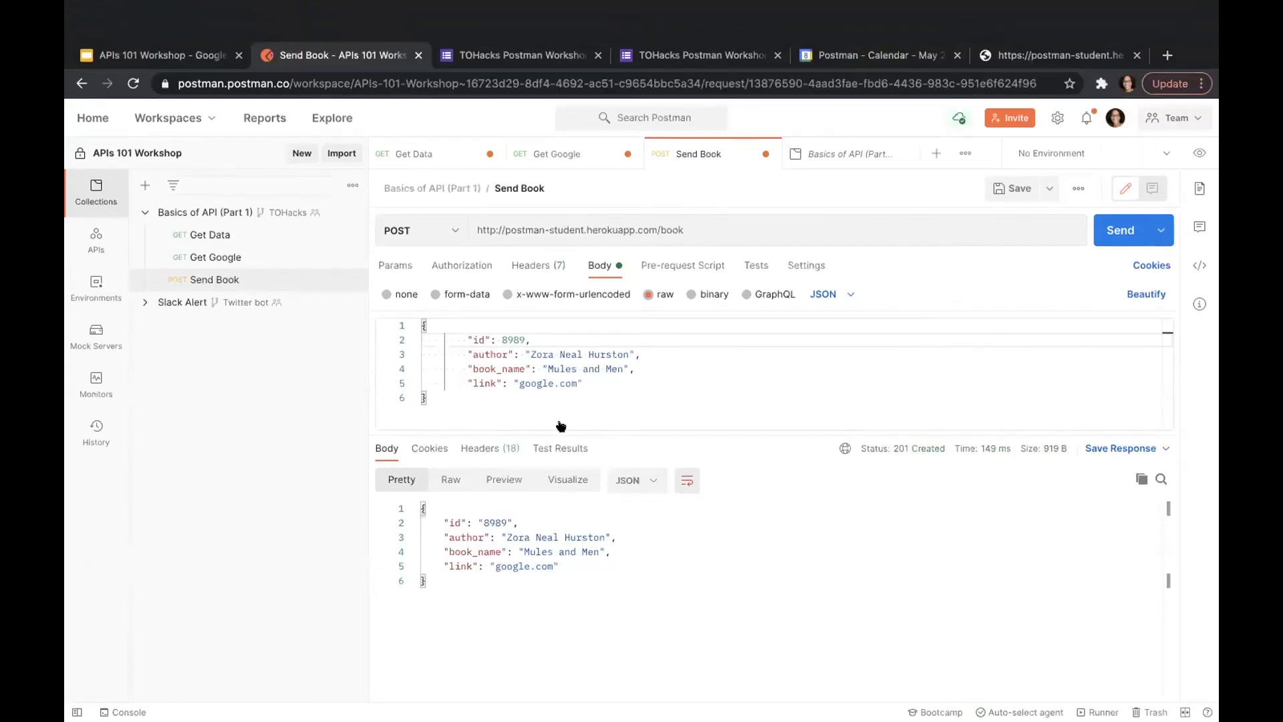
{"action": "left_click", "coordinate": [665, 331]}
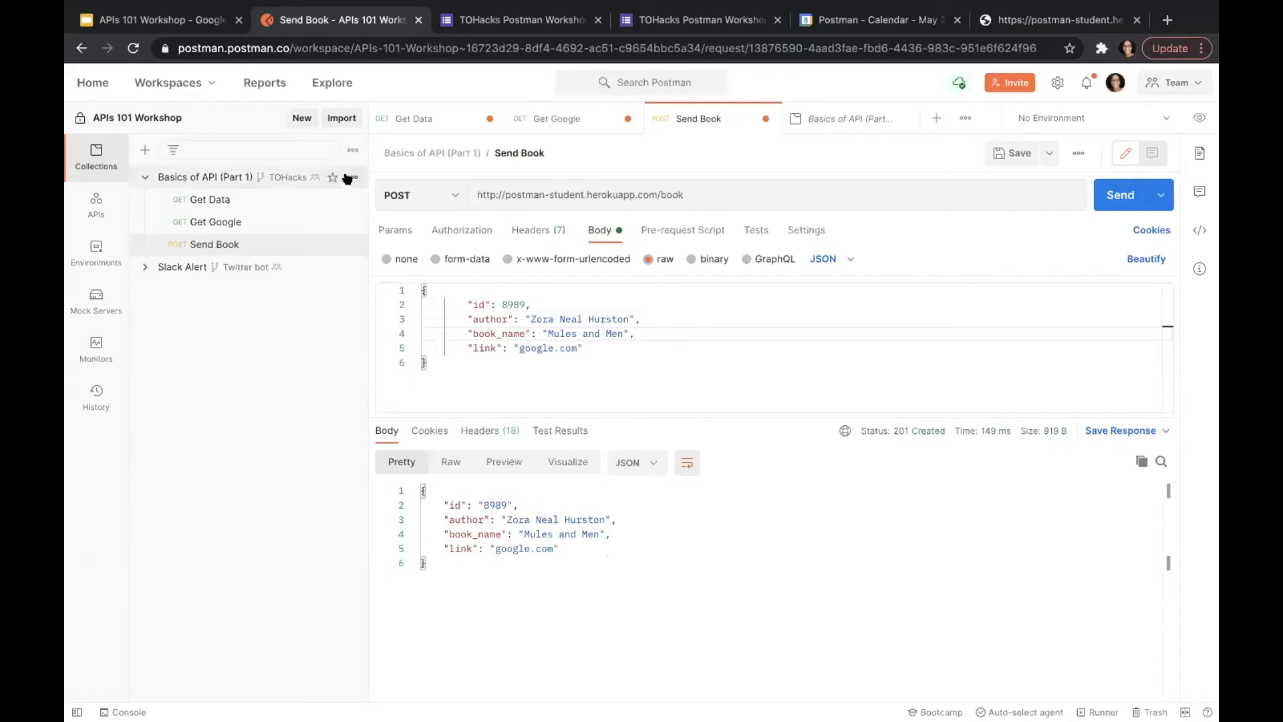
Step: Add a new request named Update Book to the Basics of API (Part 1) collection
{"action": "left_click", "coordinate": [349, 177]}
{"action": "left_click", "coordinate": [268, 284]}
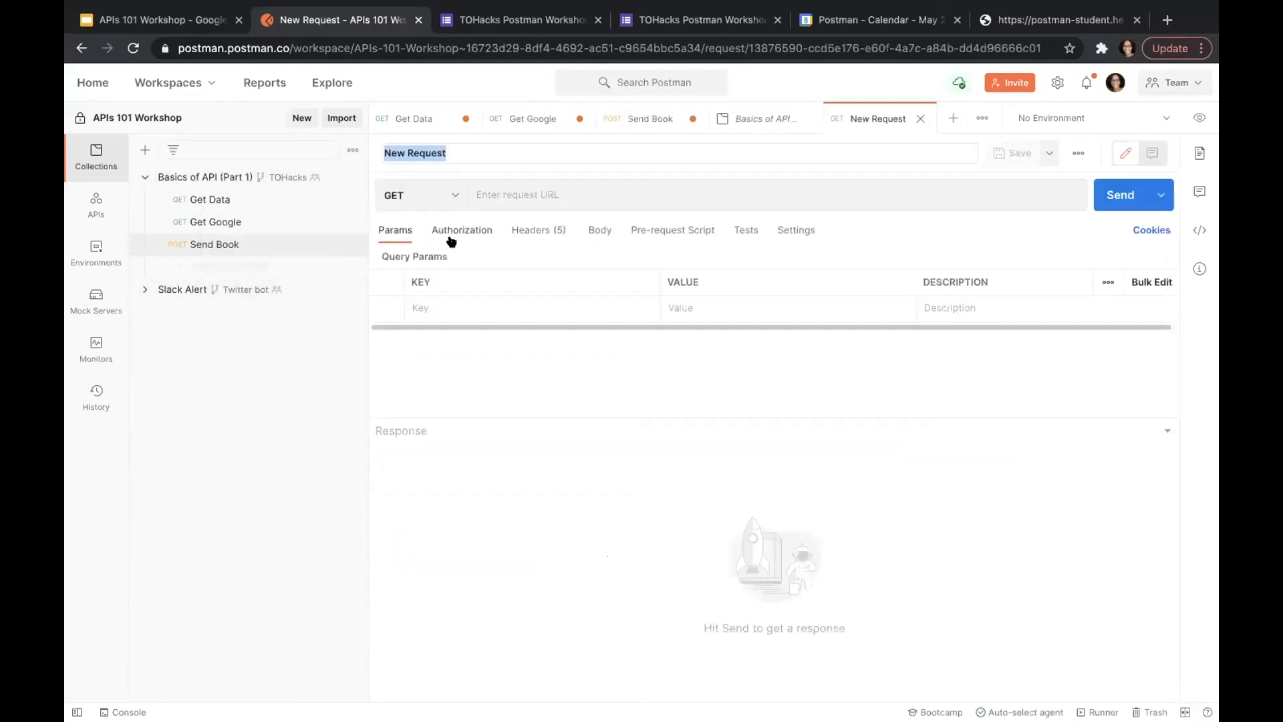
{"action": "type", "text": "Update "}
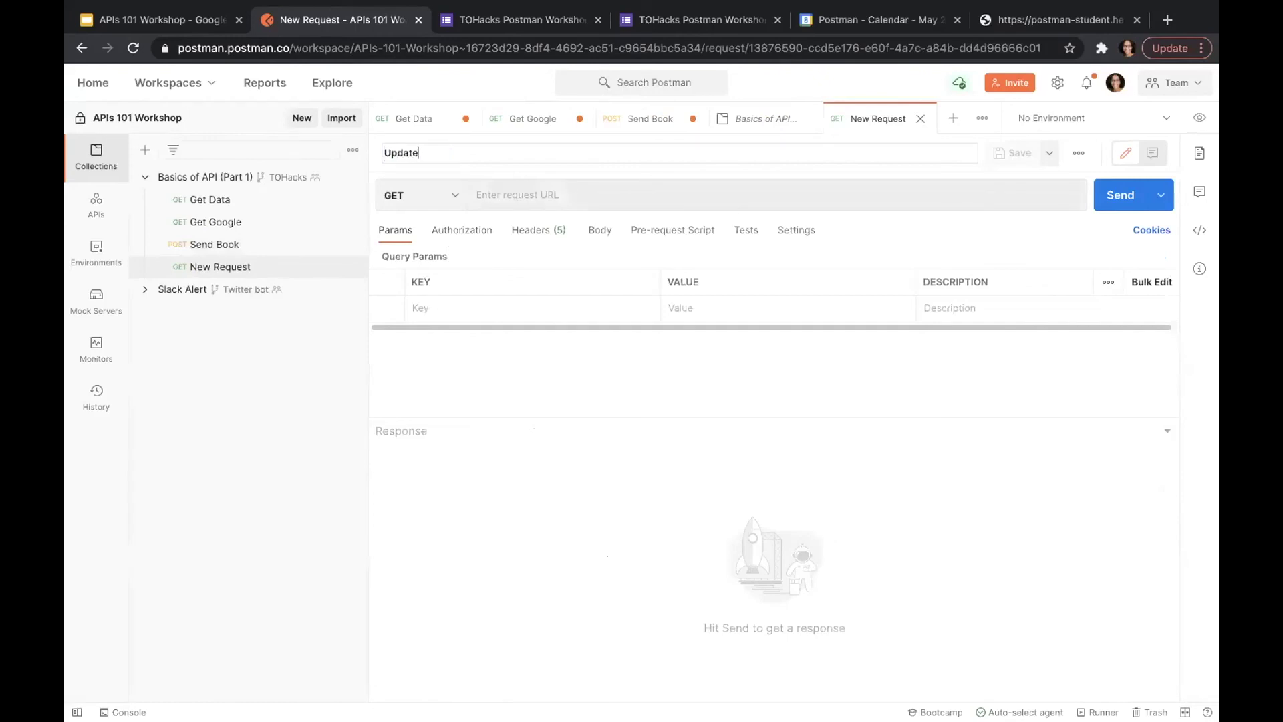
{"action": "type", "text": "Book"}
{"action": "left_click", "coordinate": [246, 242]}
{"action": "triple_click", "coordinate": [637, 193]}
{"action": "key", "text": "ctrl+c"}
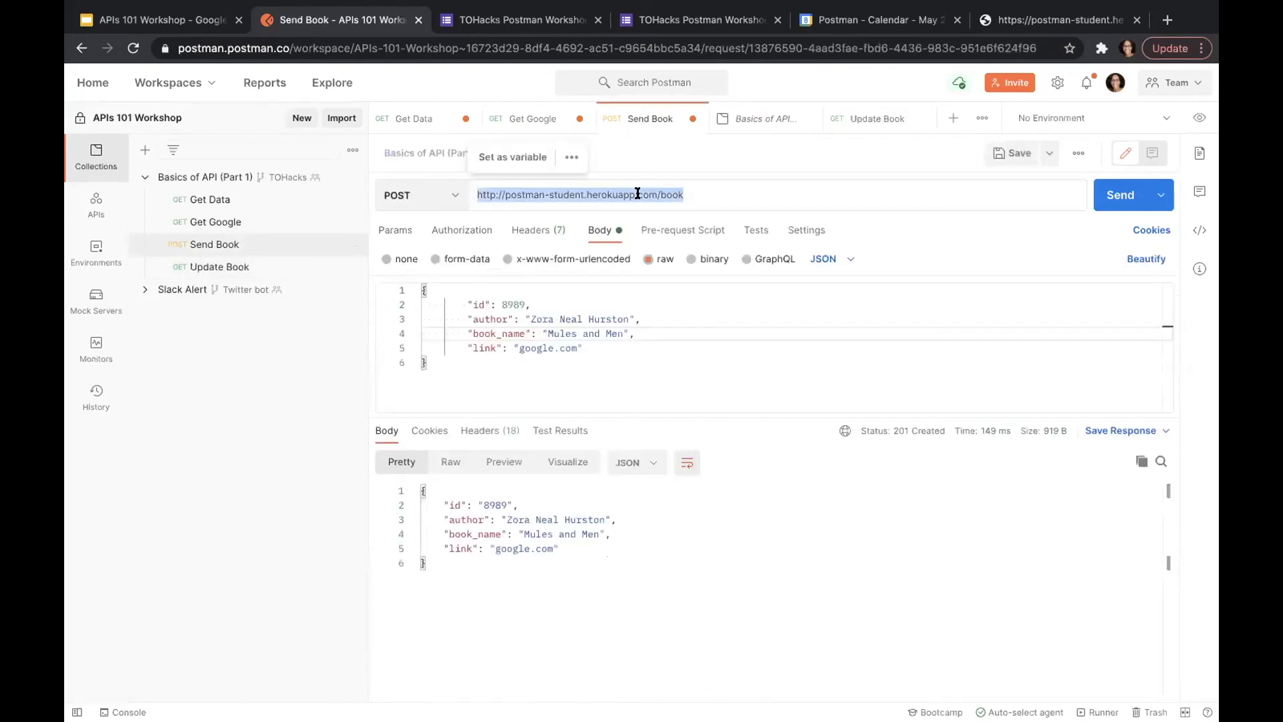
{"action": "left_click", "coordinate": [246, 267]}
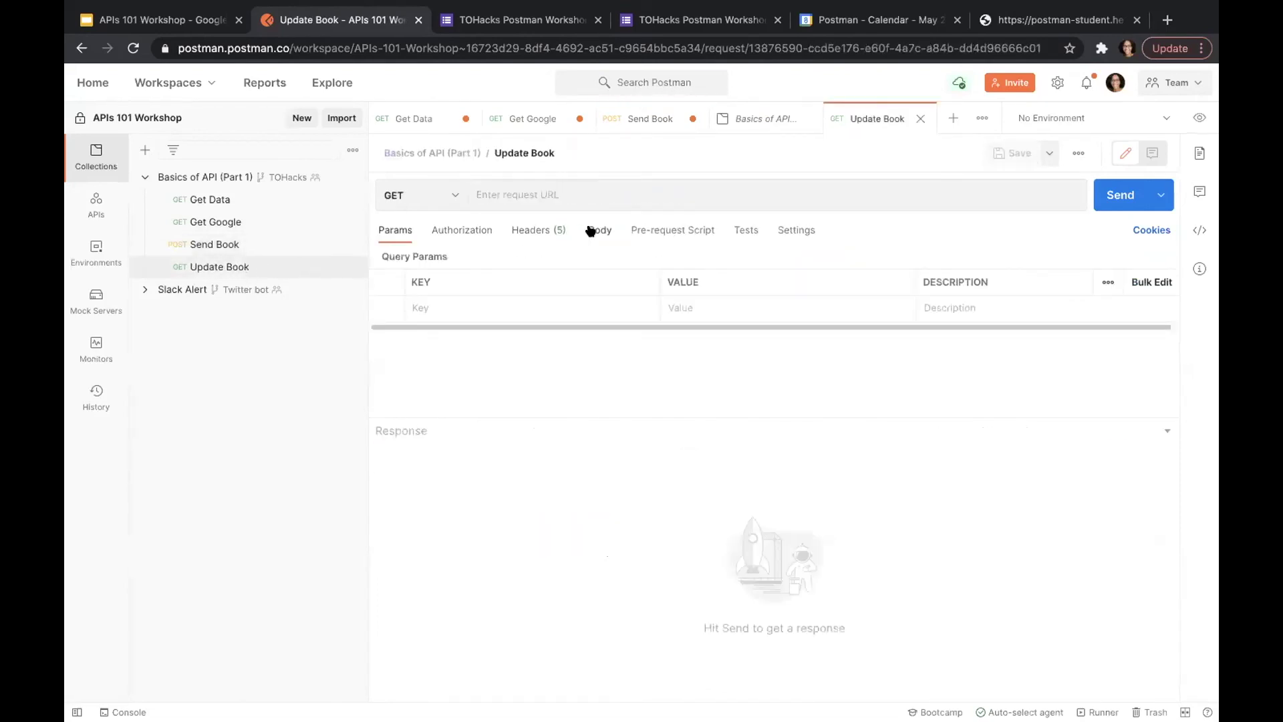
{"action": "key", "text": "ctrl+v"}
Step: Set the Update Book request's method to PUT and save the request
{"action": "left_click", "coordinate": [431, 190]}
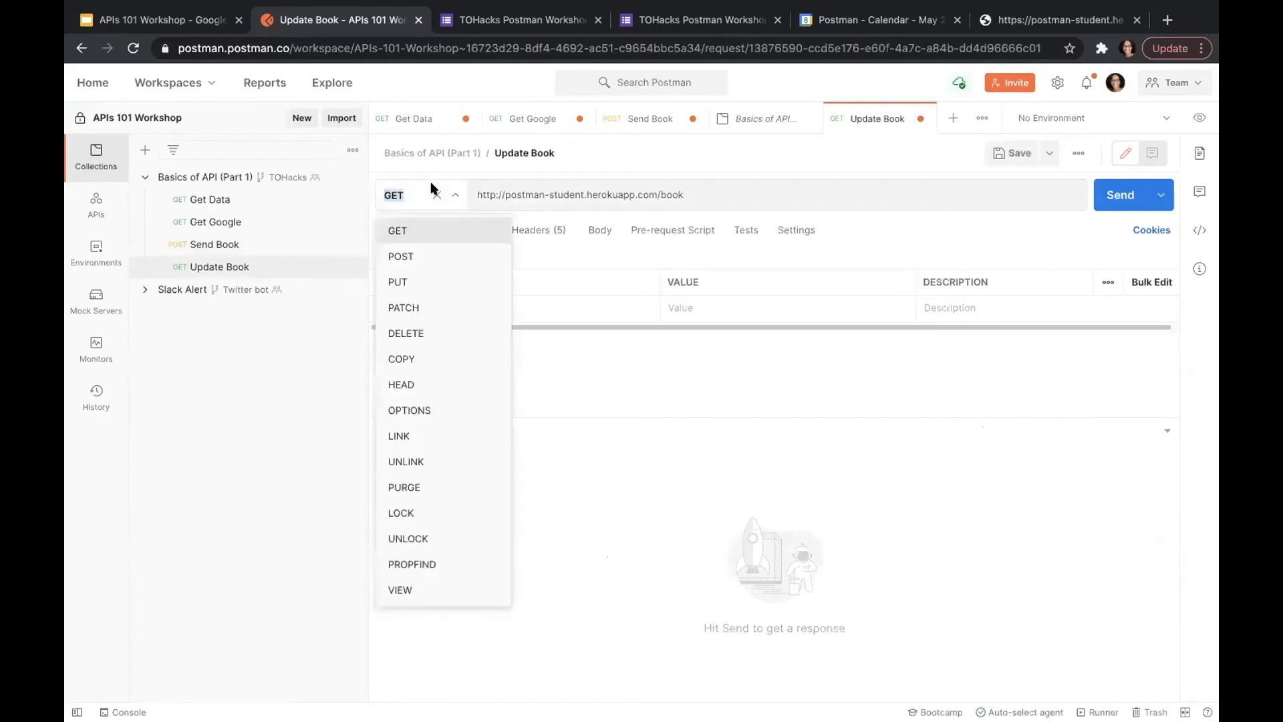
{"action": "left_click", "coordinate": [520, 284]}
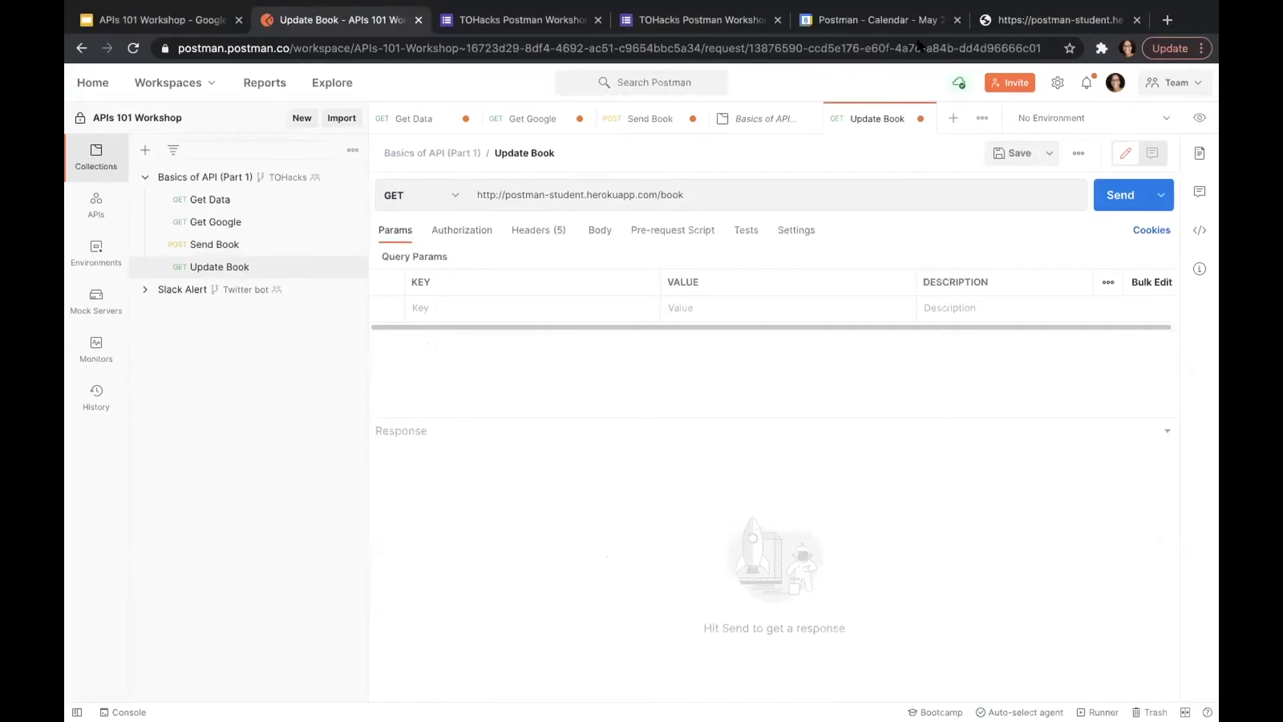
{"action": "left_click", "coordinate": [410, 194]}
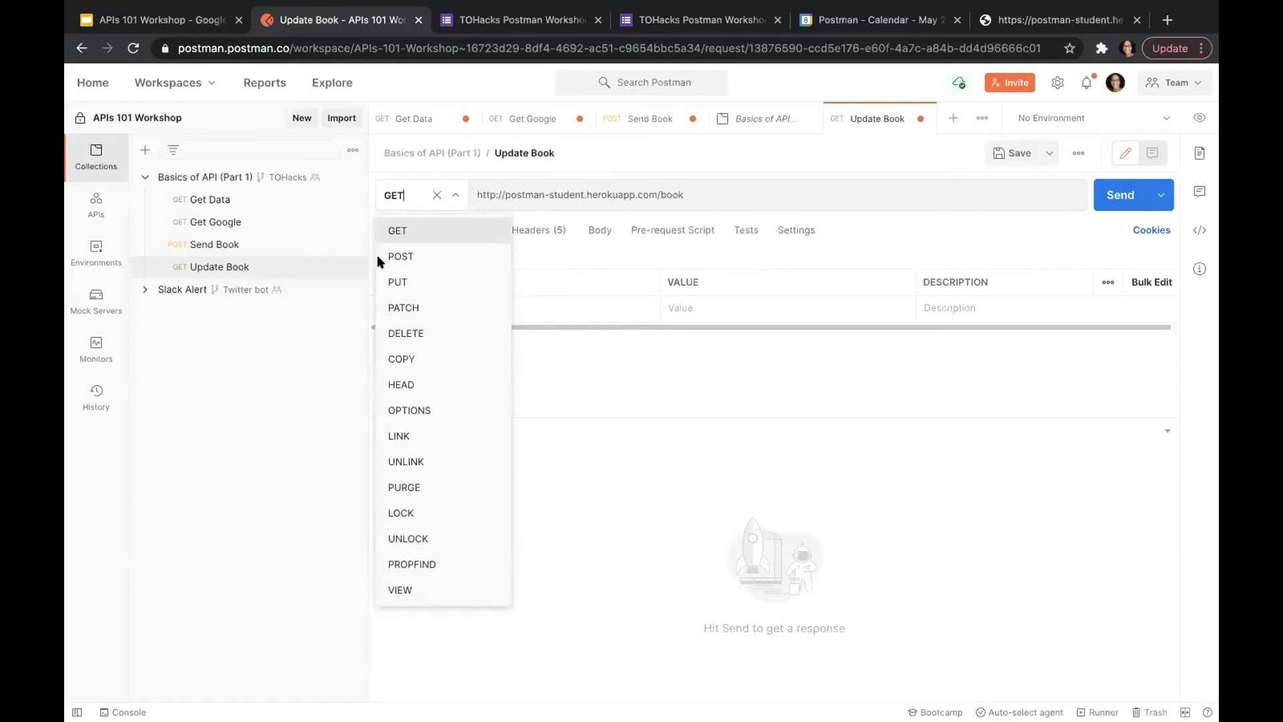
{"action": "left_click", "coordinate": [413, 282]}
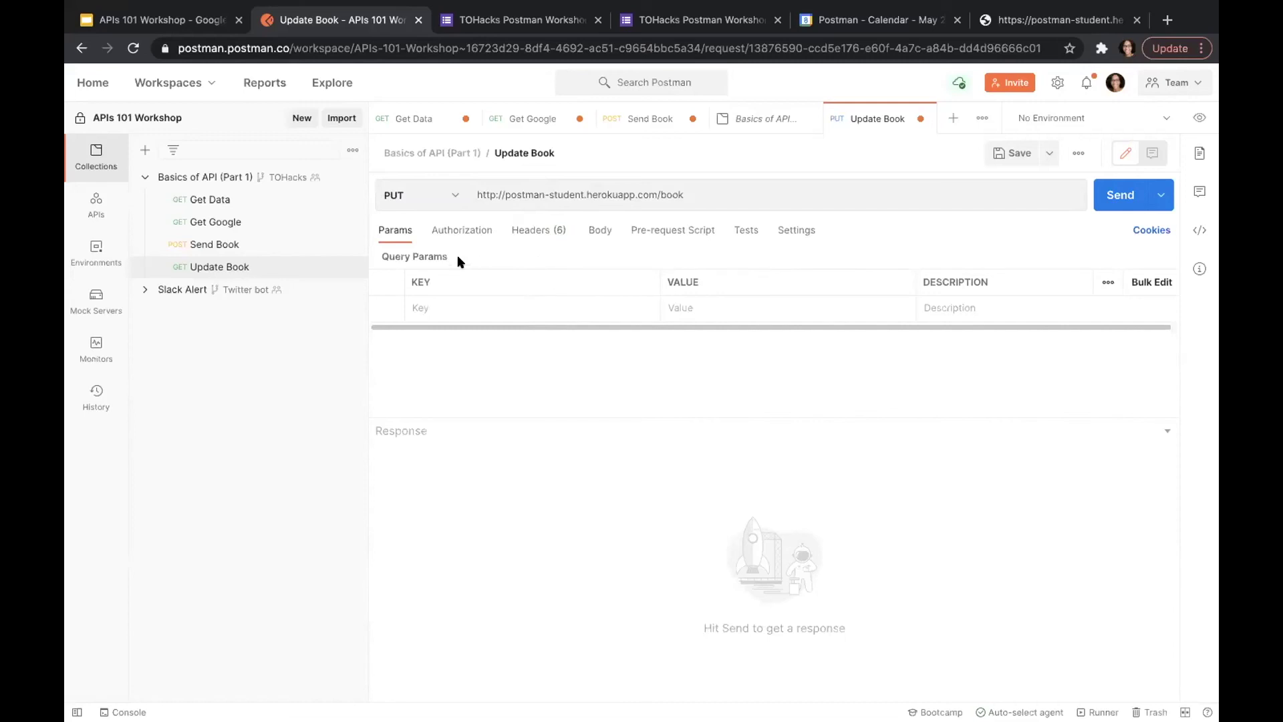
{"action": "left_click", "coordinate": [1003, 150]}
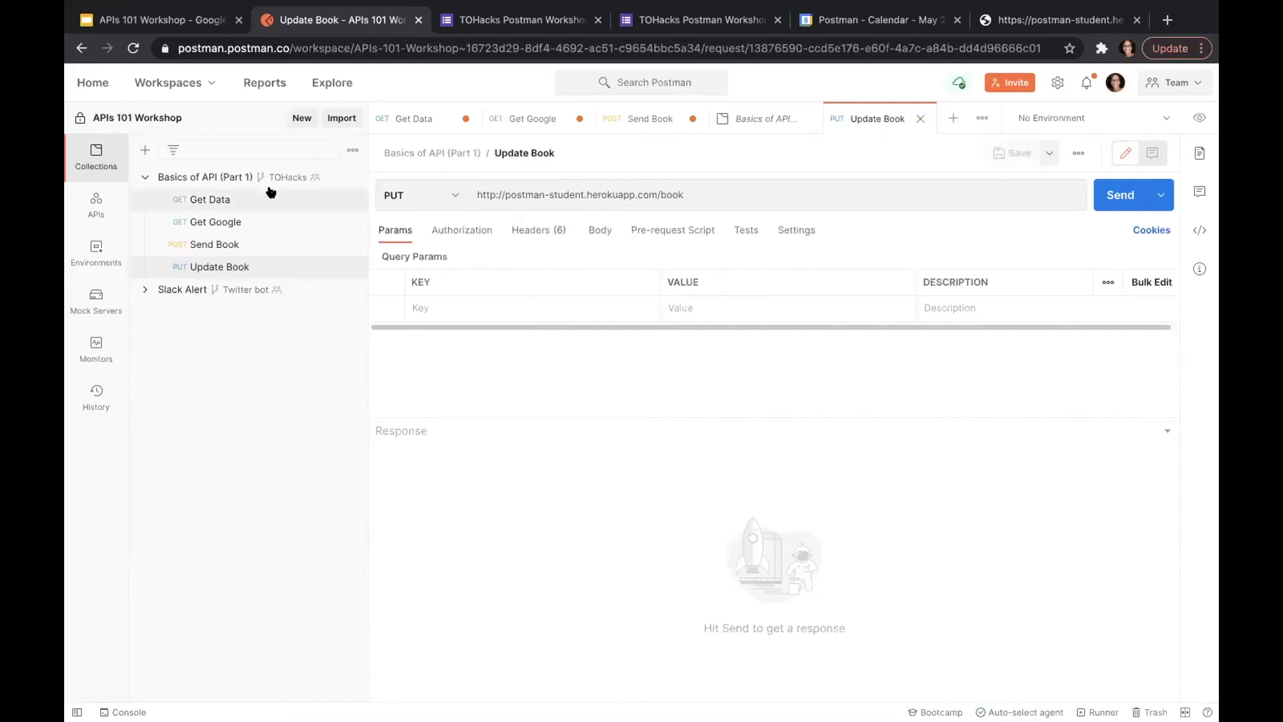
Step: Open the Basics of API (Part 1) collection's documentation and read the PUT section with its example object
{"action": "left_click", "coordinate": [244, 177]}
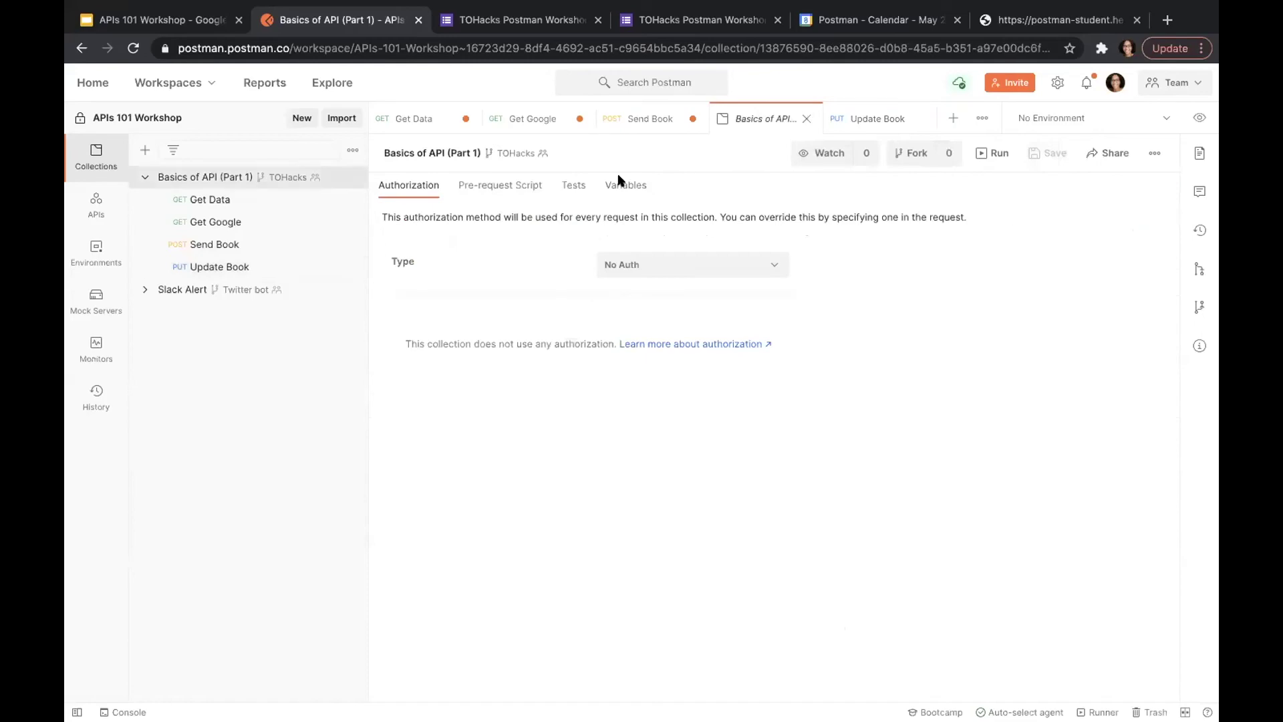
{"action": "left_click", "coordinate": [1199, 153]}
{"action": "scroll", "coordinate": [1056, 391], "scroll_direction": "down", "scroll_amount": 10}
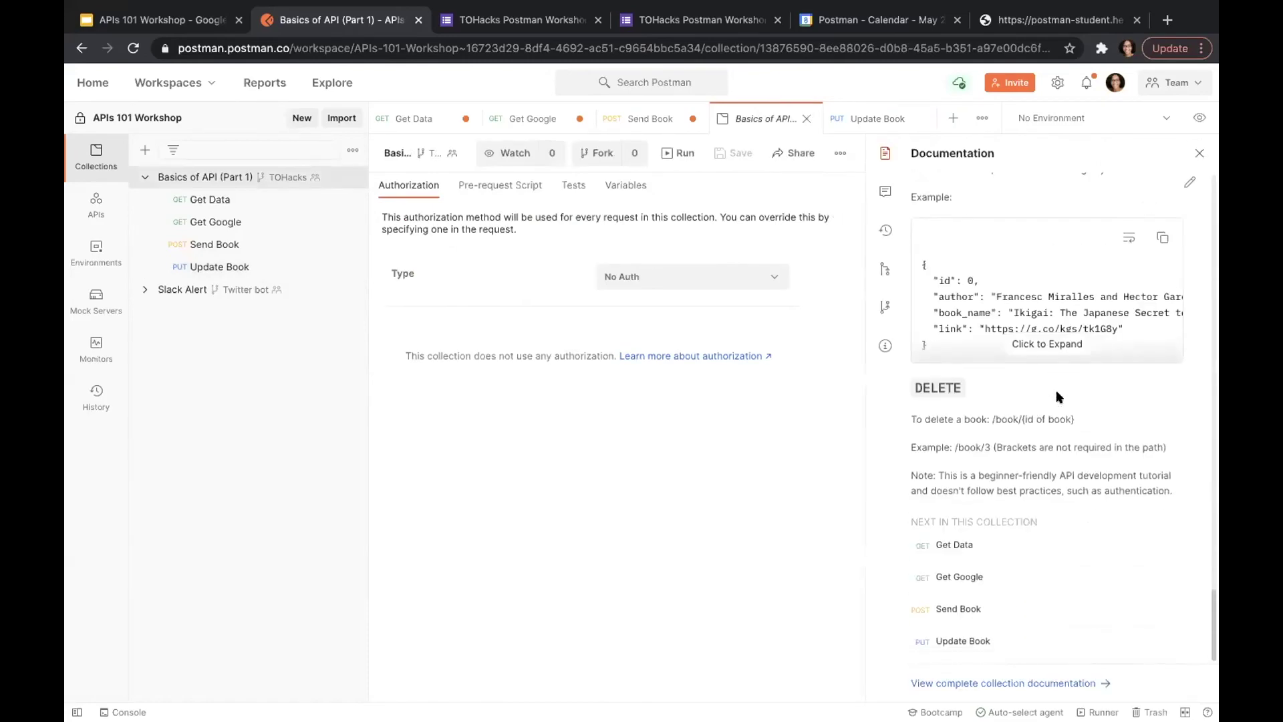
{"action": "scroll", "coordinate": [1056, 395], "scroll_direction": "up", "scroll_amount": 3}
{"action": "scroll", "coordinate": [1057, 392], "scroll_direction": "down", "scroll_amount": 1}
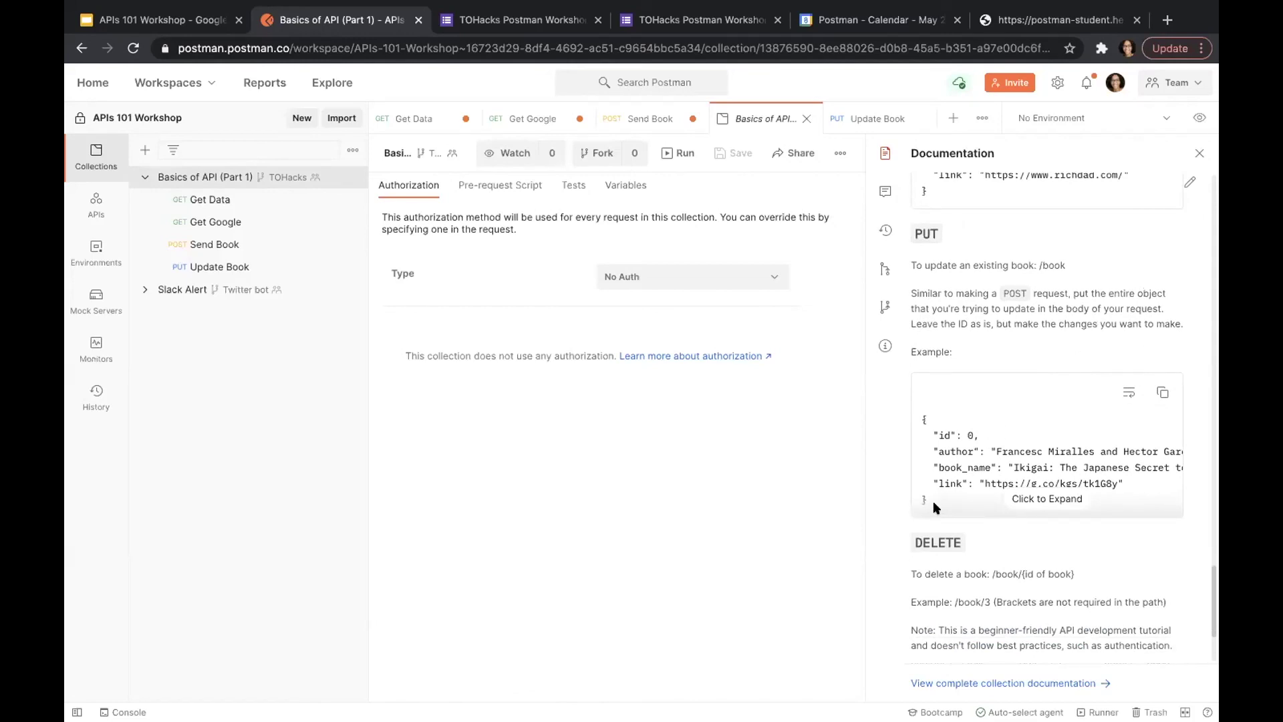
{"action": "left_click_drag", "start_coordinate": [933, 500], "coordinate": [905, 410]}
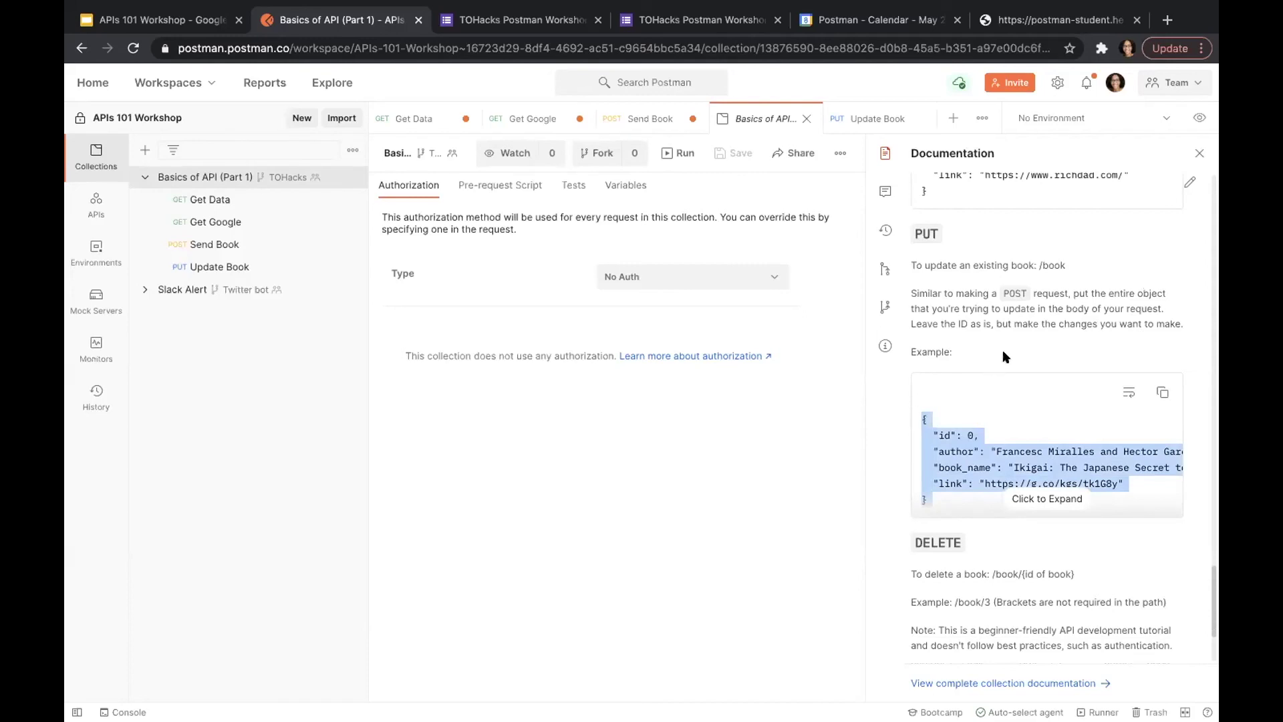
{"action": "left_click", "coordinate": [1027, 340]}
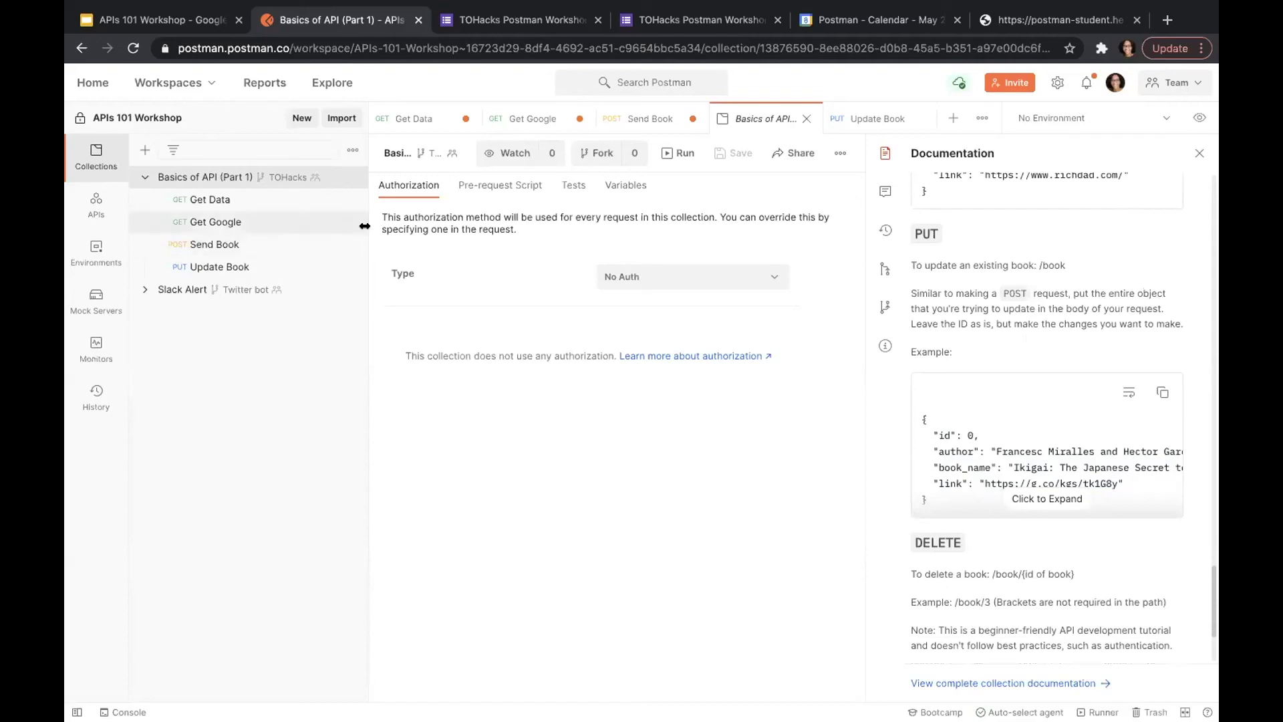
Step: Copy the entire JSON object from the Send Book request's body
{"action": "left_click", "coordinate": [229, 266]}
{"action": "left_click", "coordinate": [214, 244]}
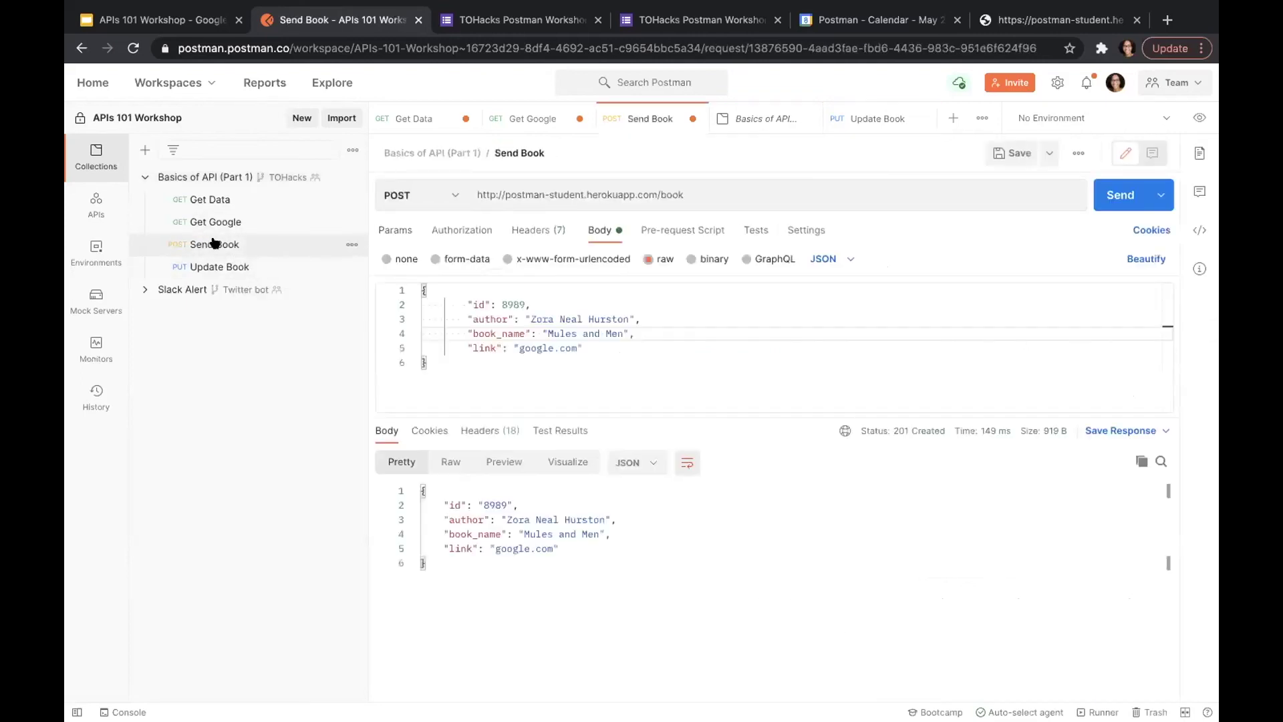
{"action": "left_click", "coordinate": [469, 362]}
{"action": "left_click_drag", "start_coordinate": [469, 362], "coordinate": [410, 294]}
{"action": "key", "text": "ctrl+c"}
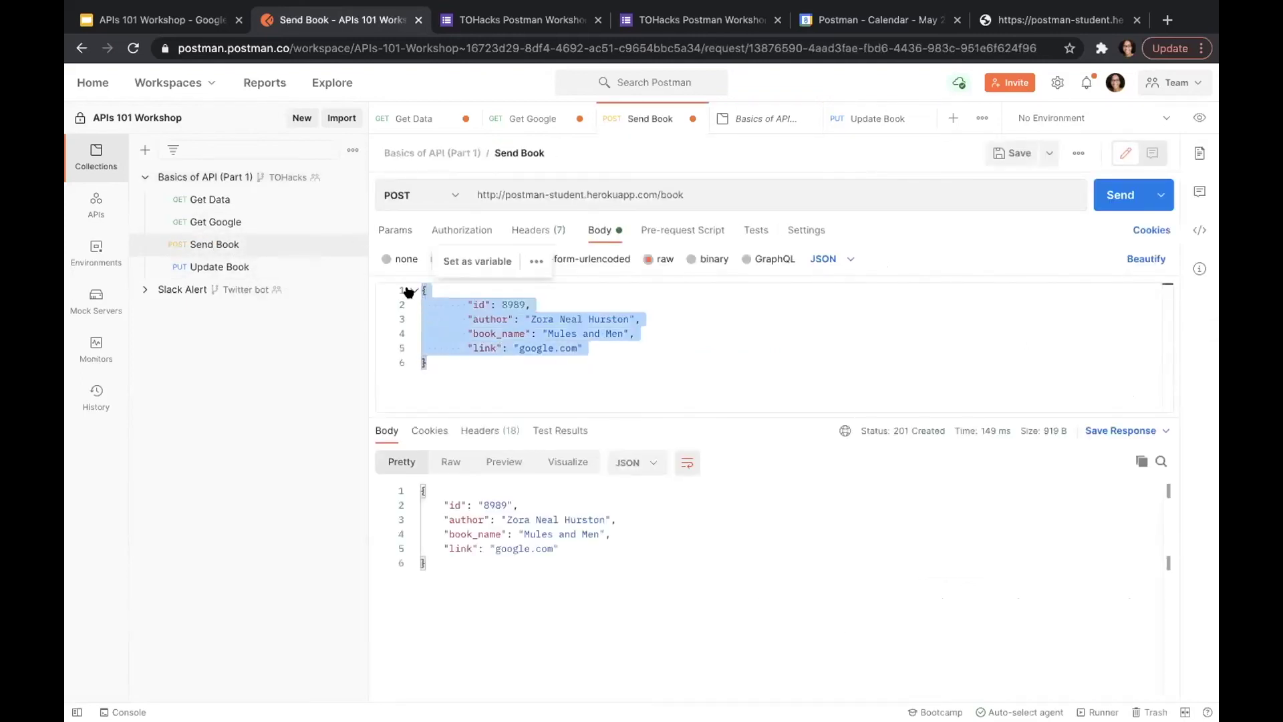
{"action": "left_click", "coordinate": [726, 348]}
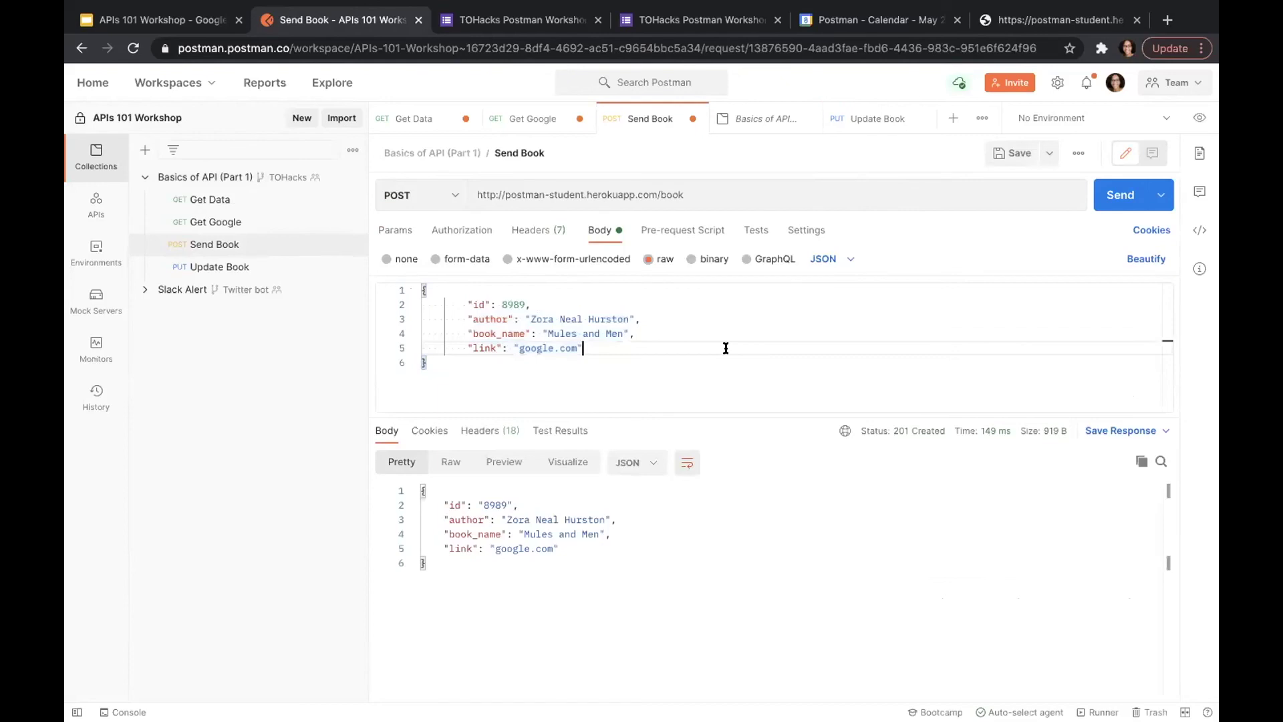
Step: Set the Update Book request's body to raw JSON and paste the copied book object into it
{"action": "left_click", "coordinate": [232, 267]}
{"action": "left_click", "coordinate": [597, 230]}
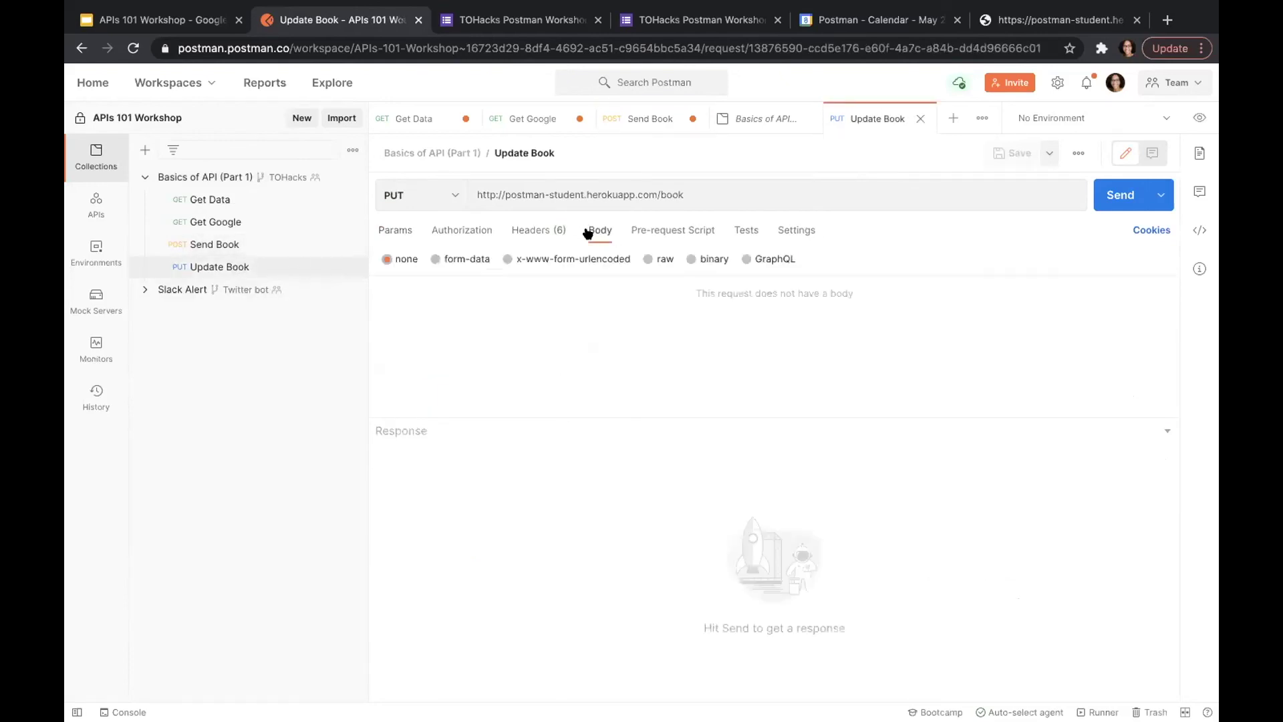
{"action": "left_click", "coordinate": [646, 261]}
{"action": "left_click", "coordinate": [836, 259]}
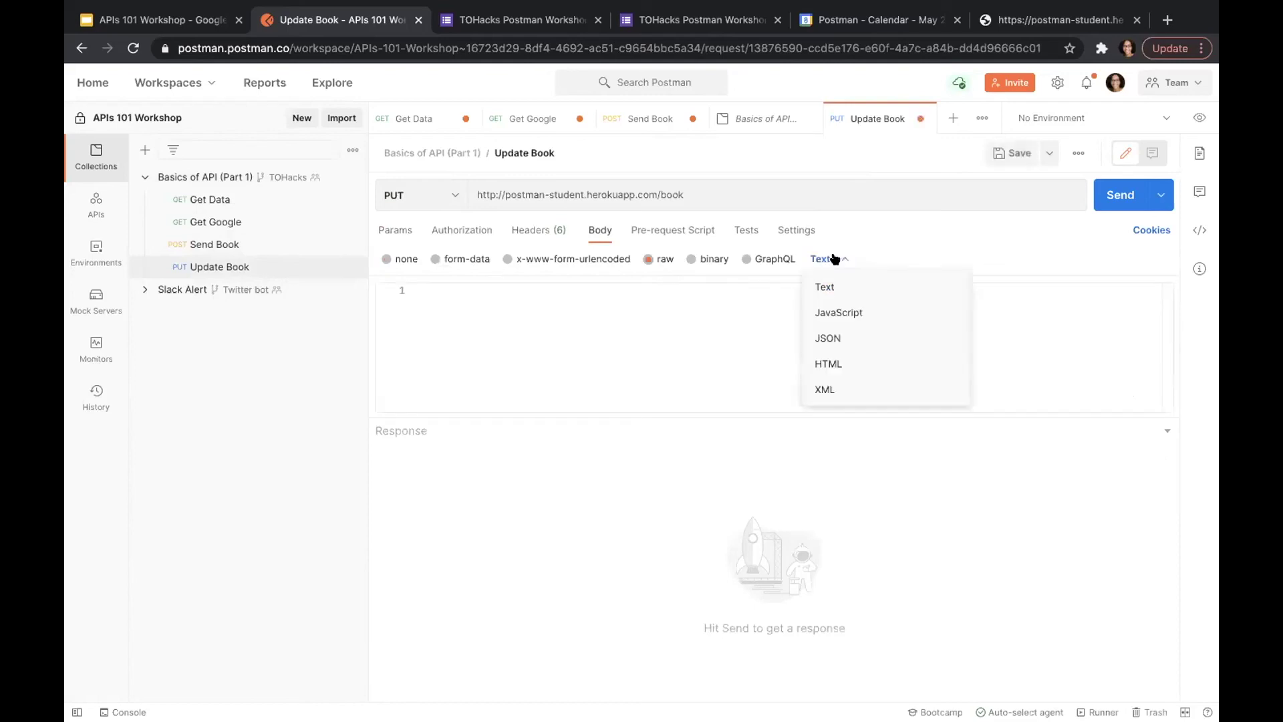
{"action": "left_click", "coordinate": [831, 335]}
{"action": "left_click", "coordinate": [685, 334]}
{"action": "key", "text": "ctrl+v"}
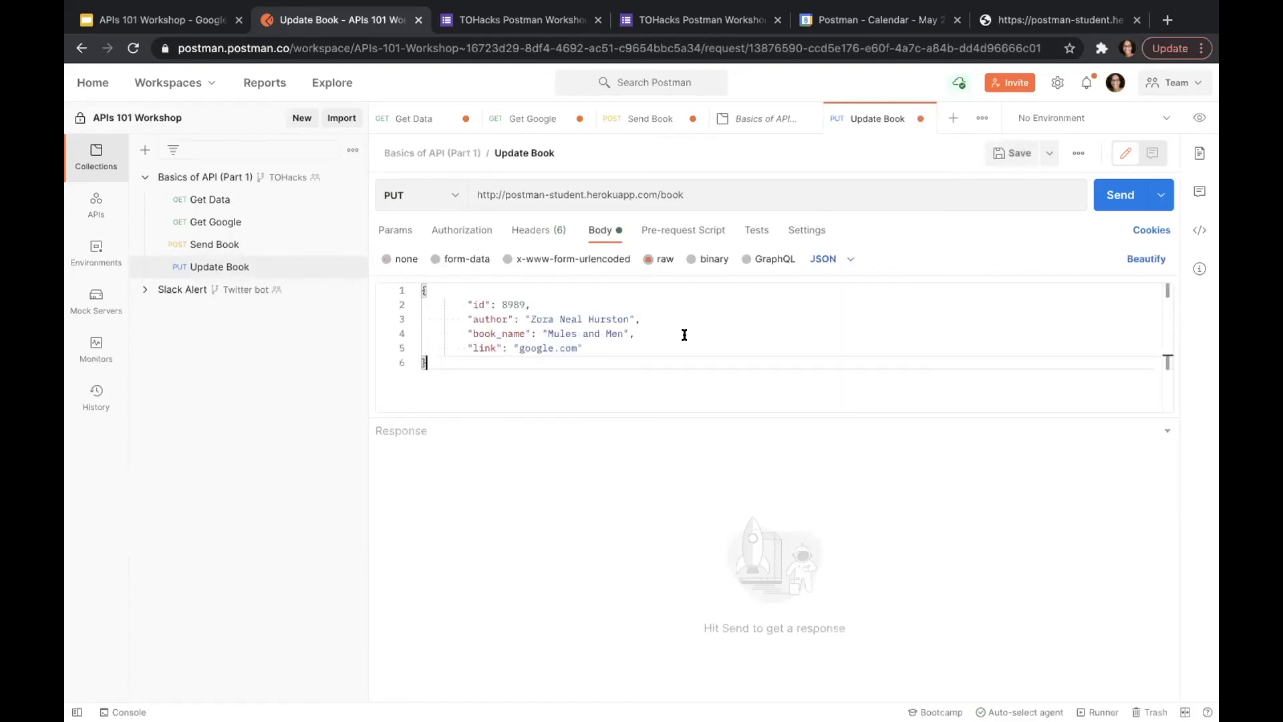
Step: Keep the id in the Update Book body, and change the author to Luisah Teish and the book_name to Jambalaya
{"action": "left_click_drag", "start_coordinate": [533, 306], "coordinate": [460, 305]}
{"action": "left_click", "coordinate": [604, 305]}
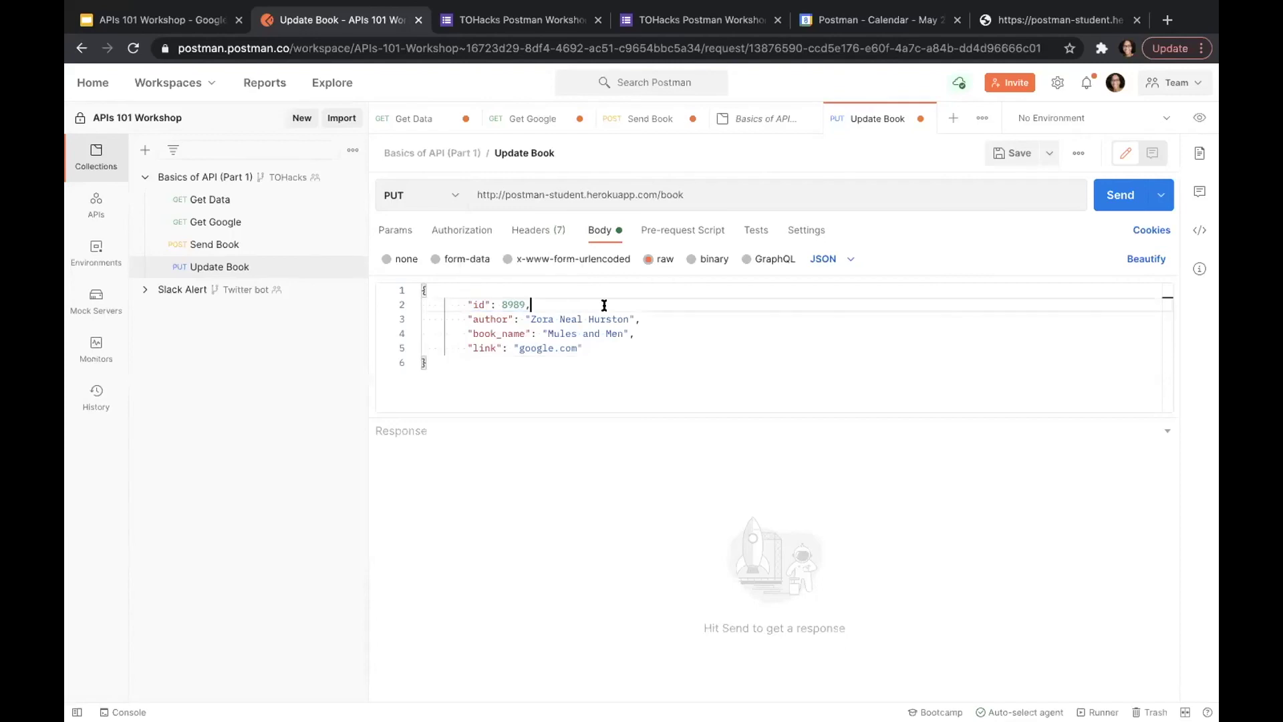
{"action": "left_click_drag", "start_coordinate": [629, 318], "coordinate": [532, 315]}
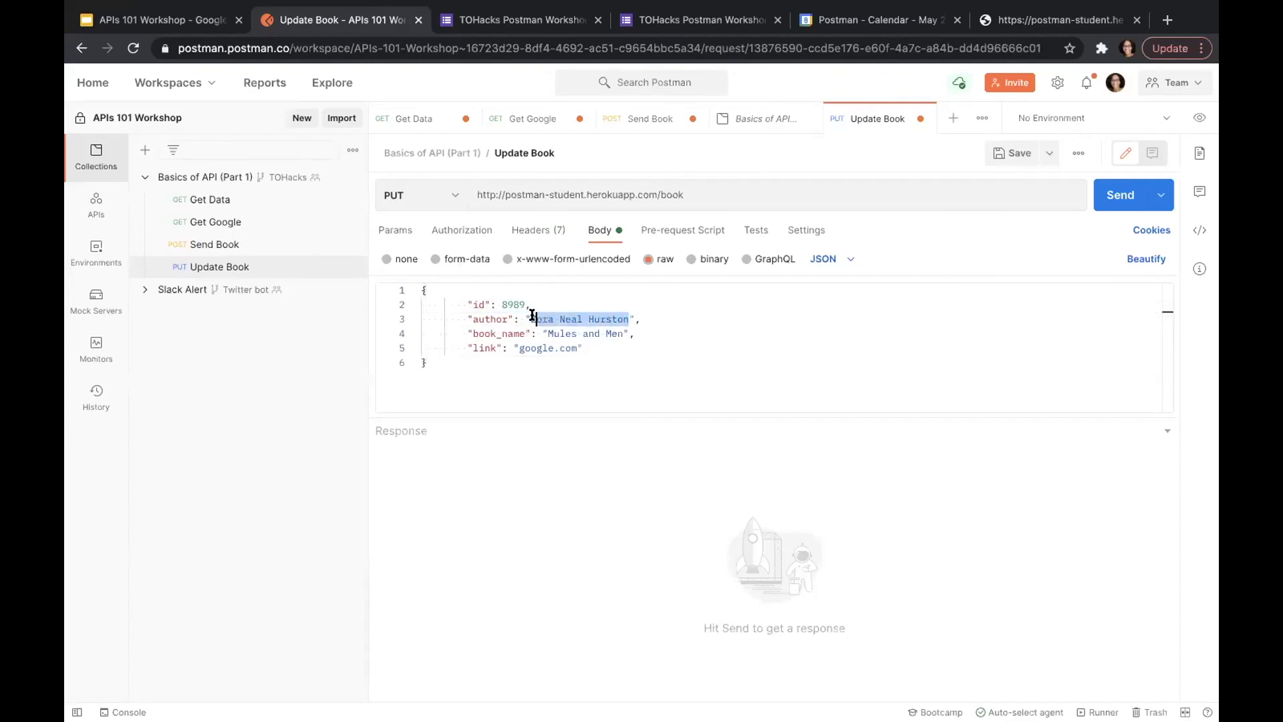
{"action": "type", "text": "Z"}
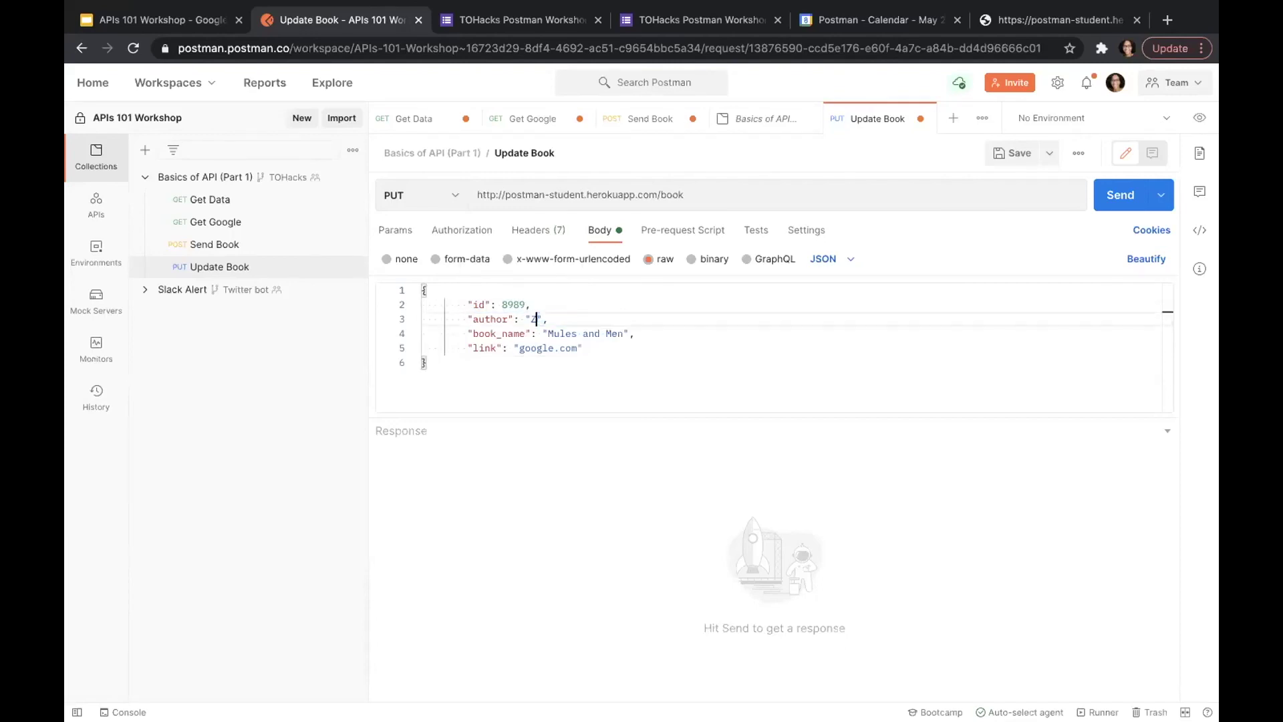
{"action": "key", "text": "BackSpace"}
{"action": "type", "text": "L"}
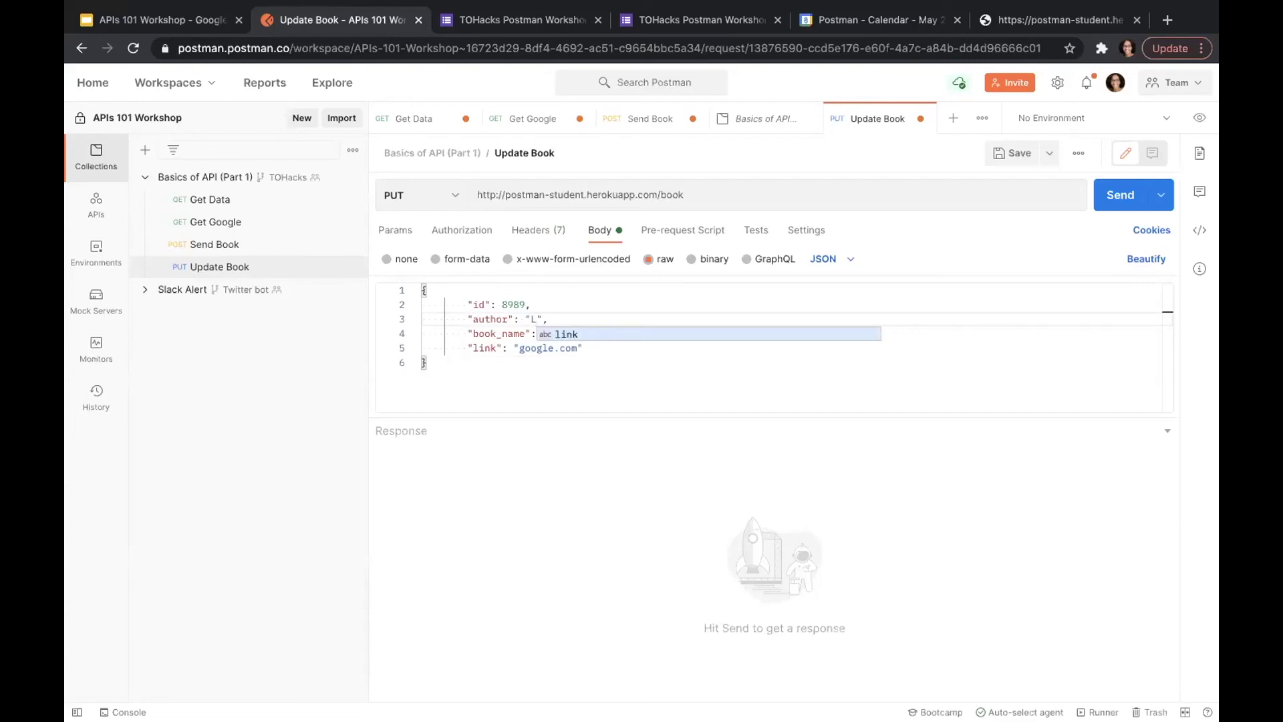
{"action": "type", "text": "uis"}
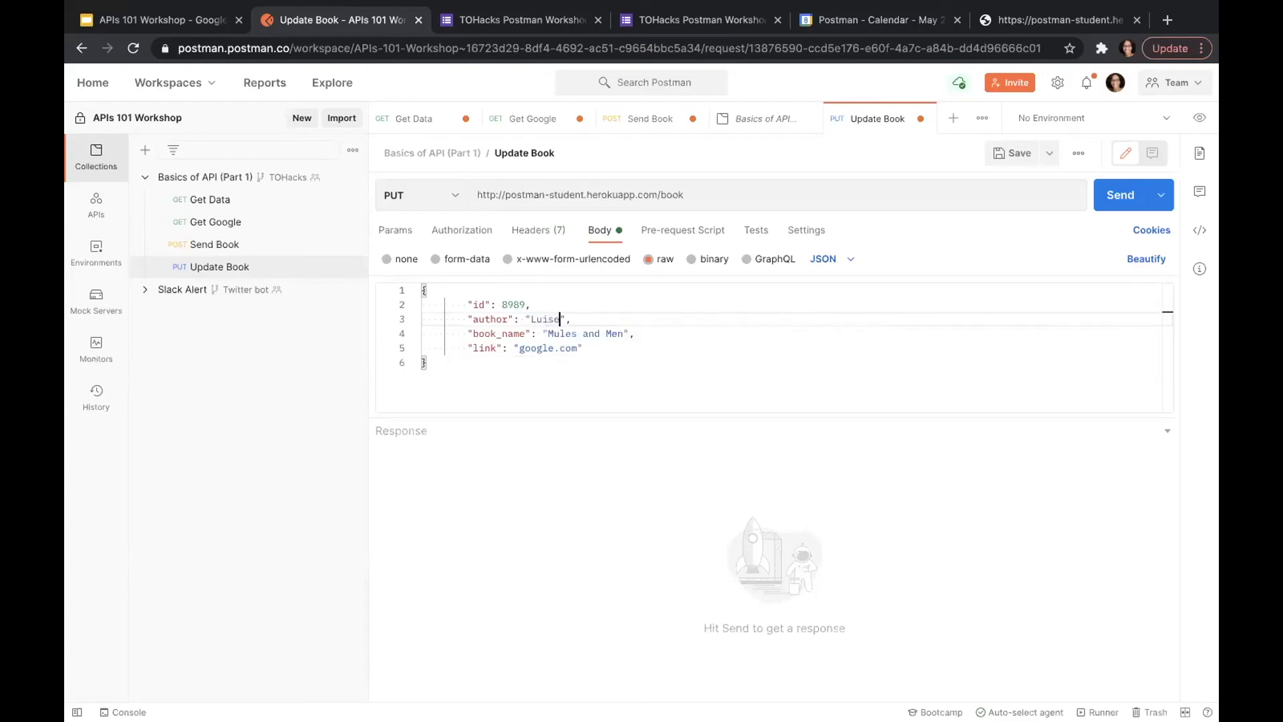
{"action": "type", "text": "ah Teish"}
{"action": "left_click_drag", "start_coordinate": [624, 334], "coordinate": [547, 333]}
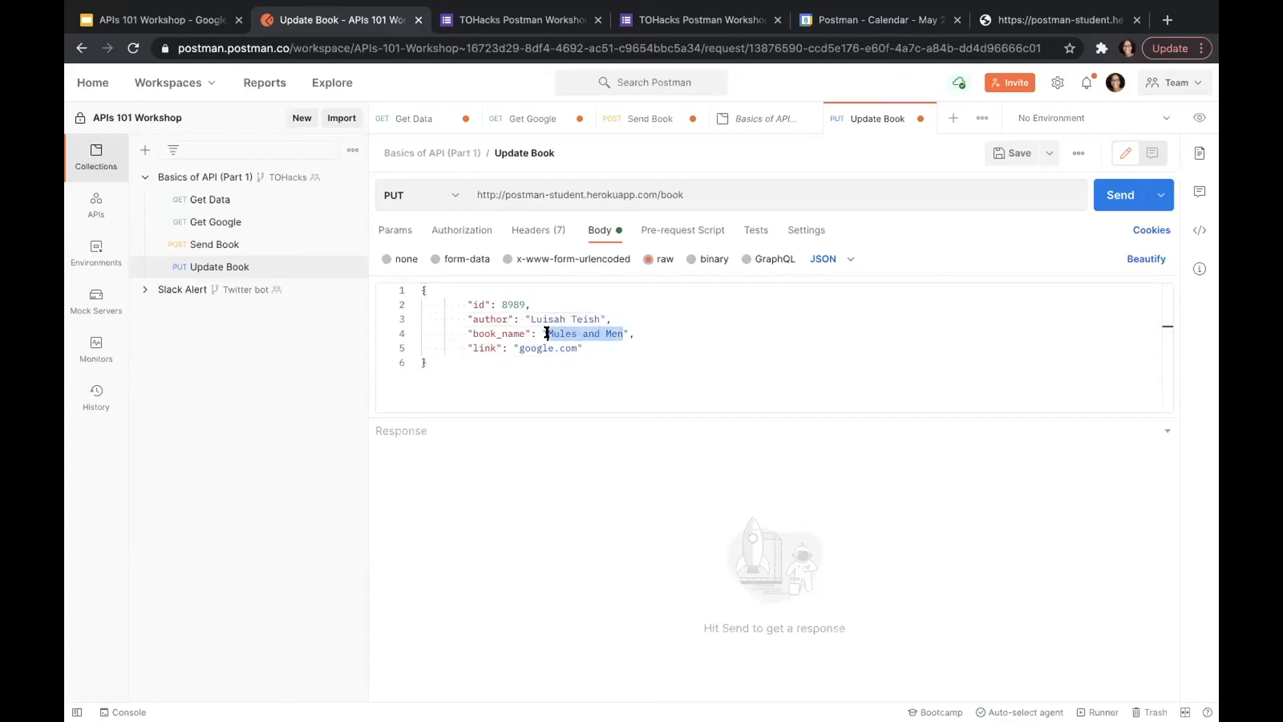
{"action": "type", "text": "Jambalaya"}
{"action": "left_click", "coordinate": [607, 344]}
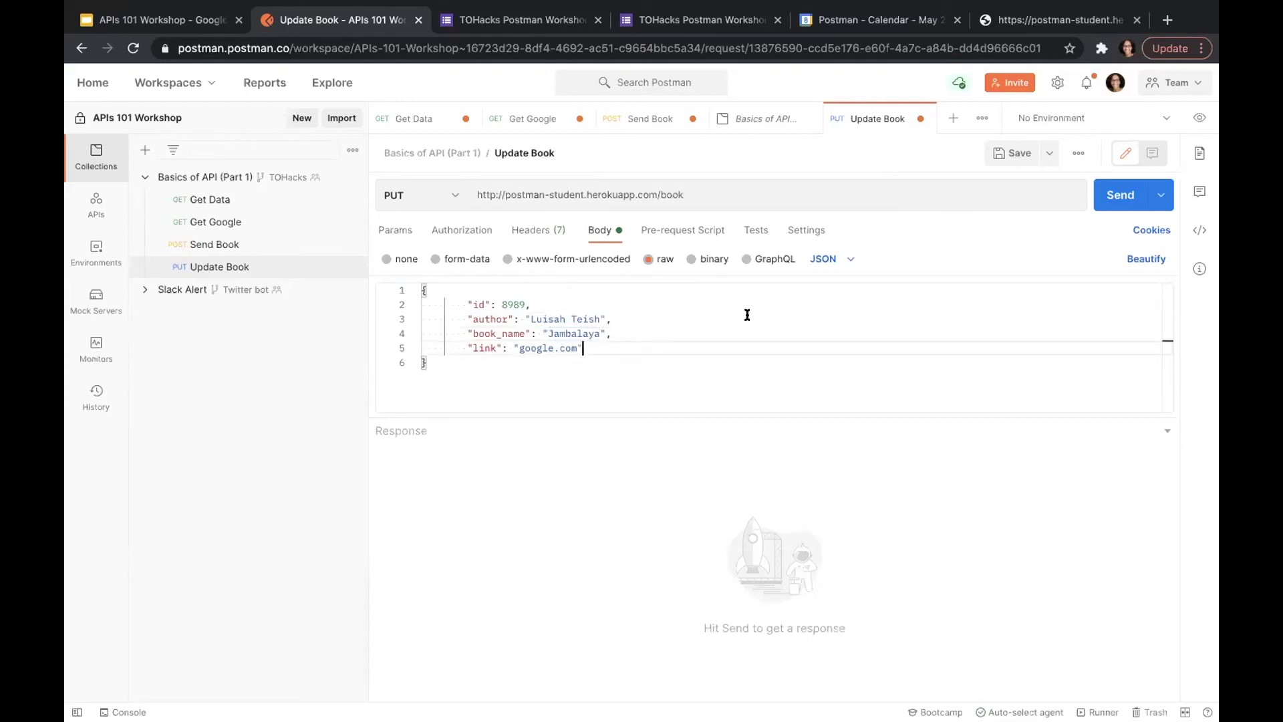
Step: Send the Update Book request and read the explanation of the response's status code
{"action": "left_click", "coordinate": [1107, 195]}
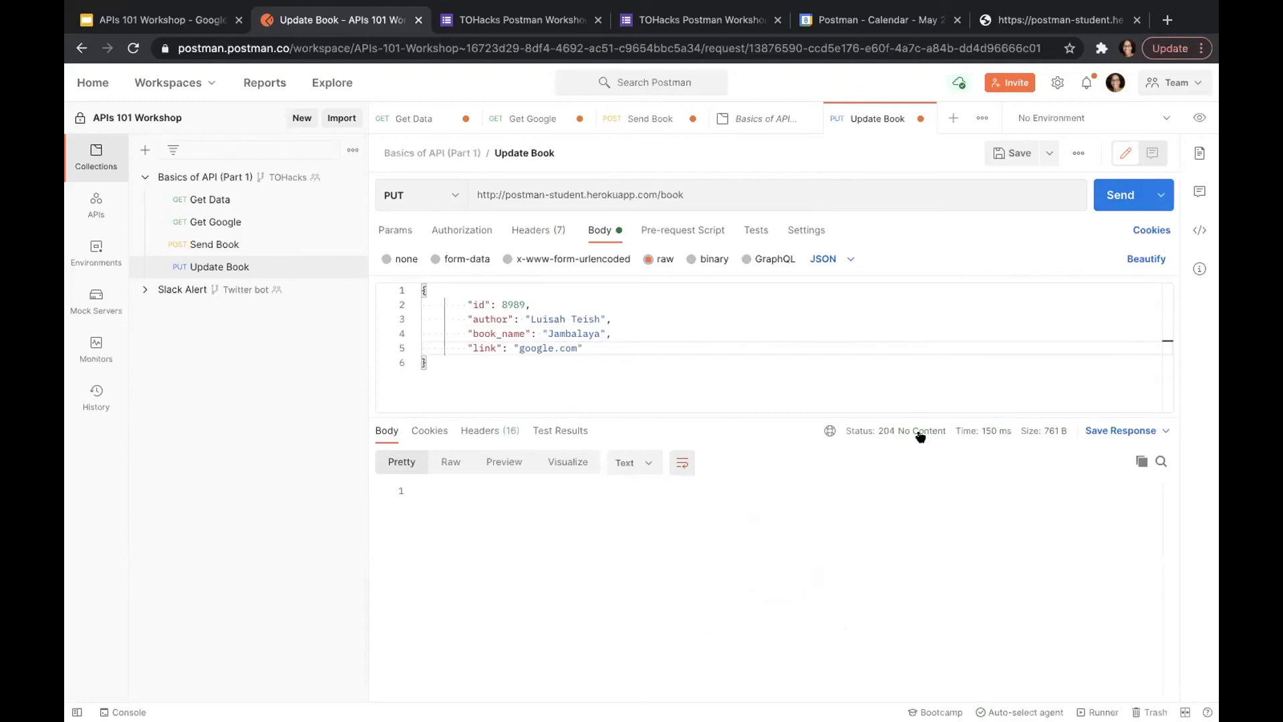
{"action": "mouse_move", "coordinate": [920, 435]}
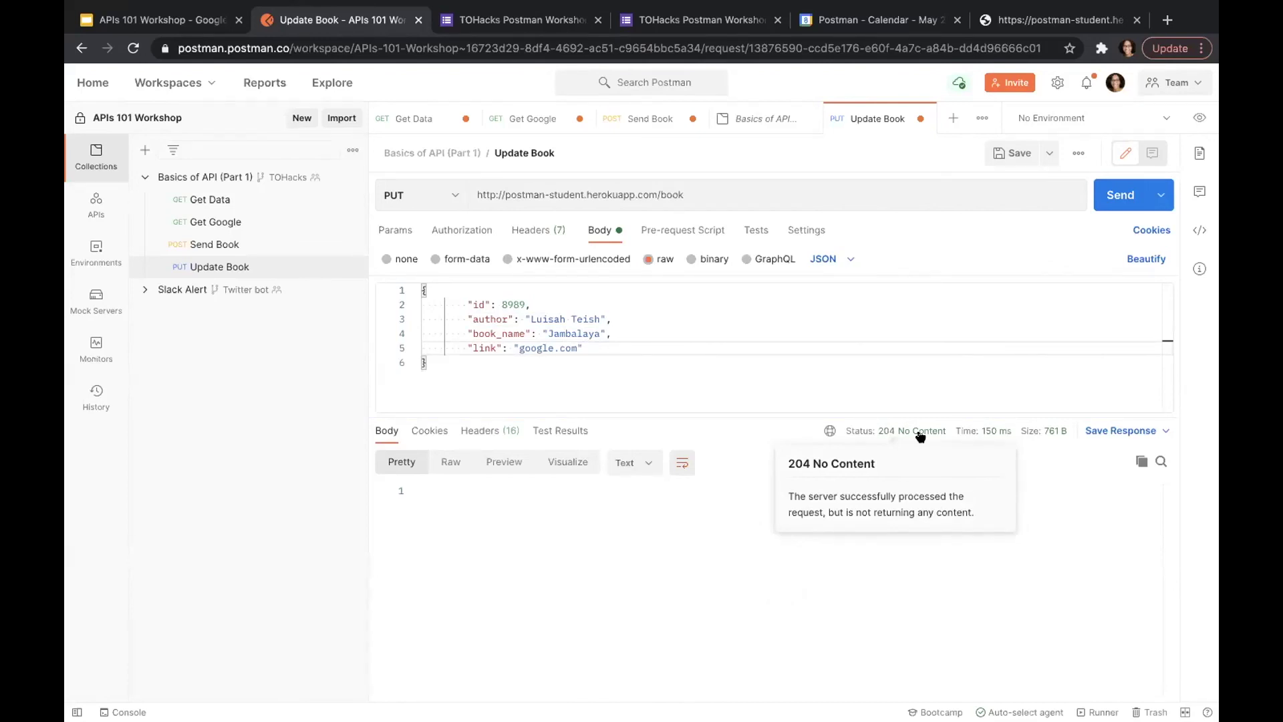
{"action": "left_click", "coordinate": [980, 326]}
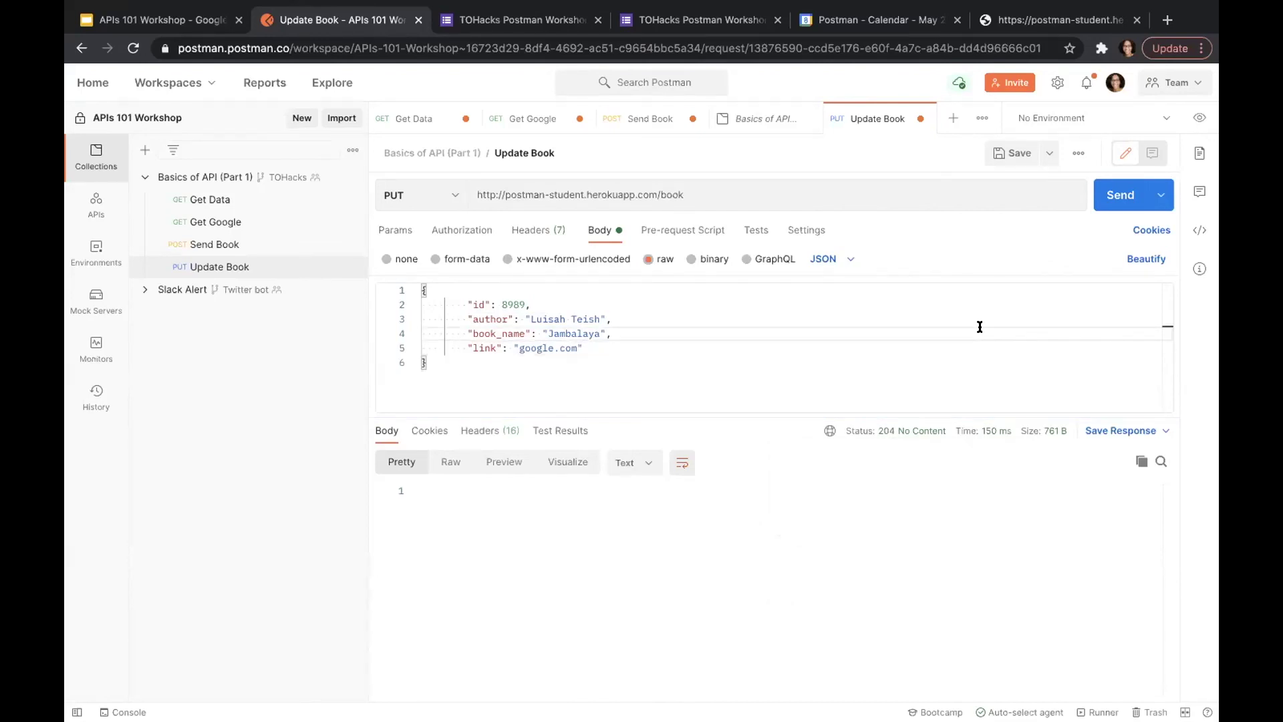
Step: Reload the /book/view page to check for the updated book, and return to the Update Book request
{"action": "left_click", "coordinate": [1070, 21]}
{"action": "key", "text": "super+r"}
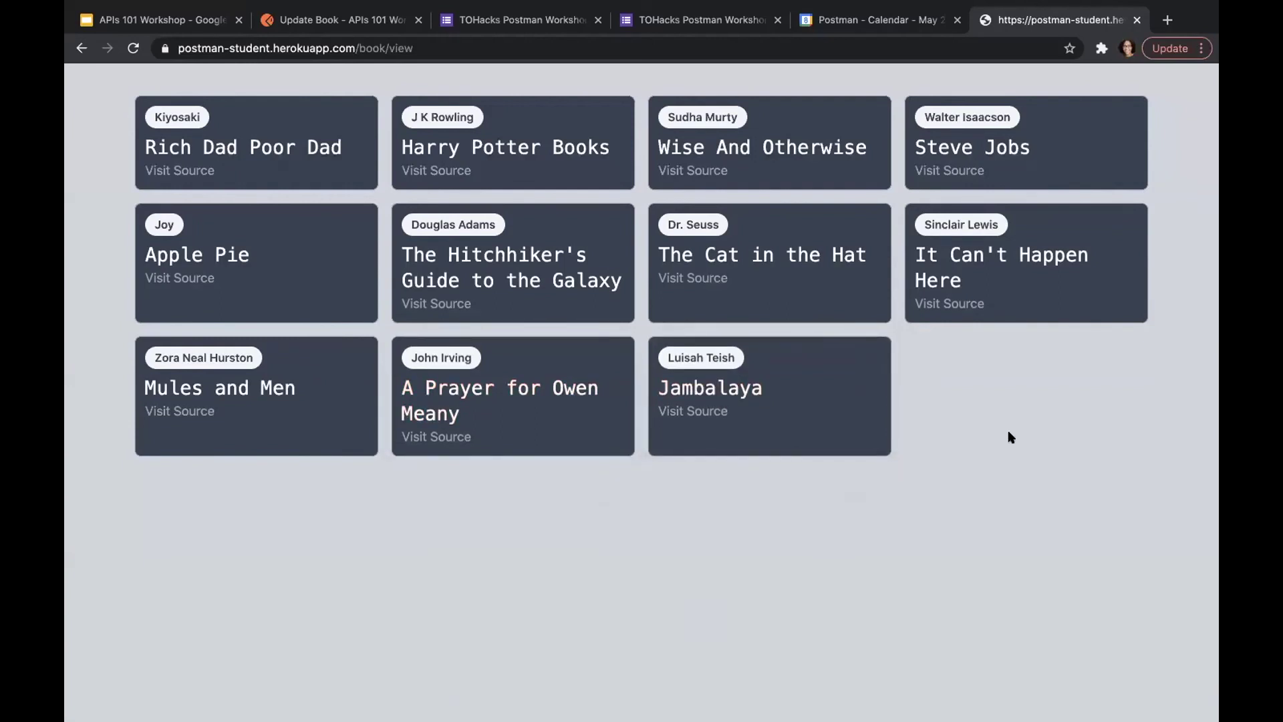
{"action": "key", "text": "super+r"}
{"action": "left_click", "coordinate": [355, 20]}
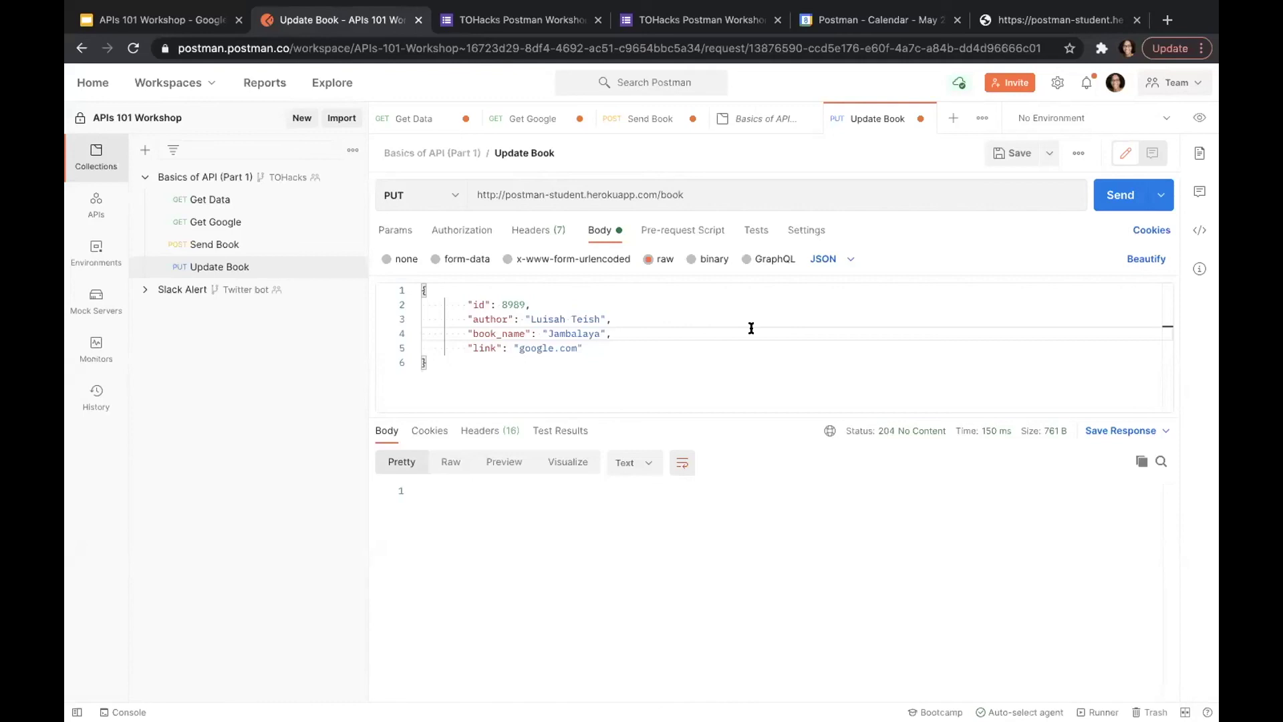
Step: Review the complete JSON object in the Update Book body, including its author, book_name and link fields
{"action": "left_click", "coordinate": [637, 369]}
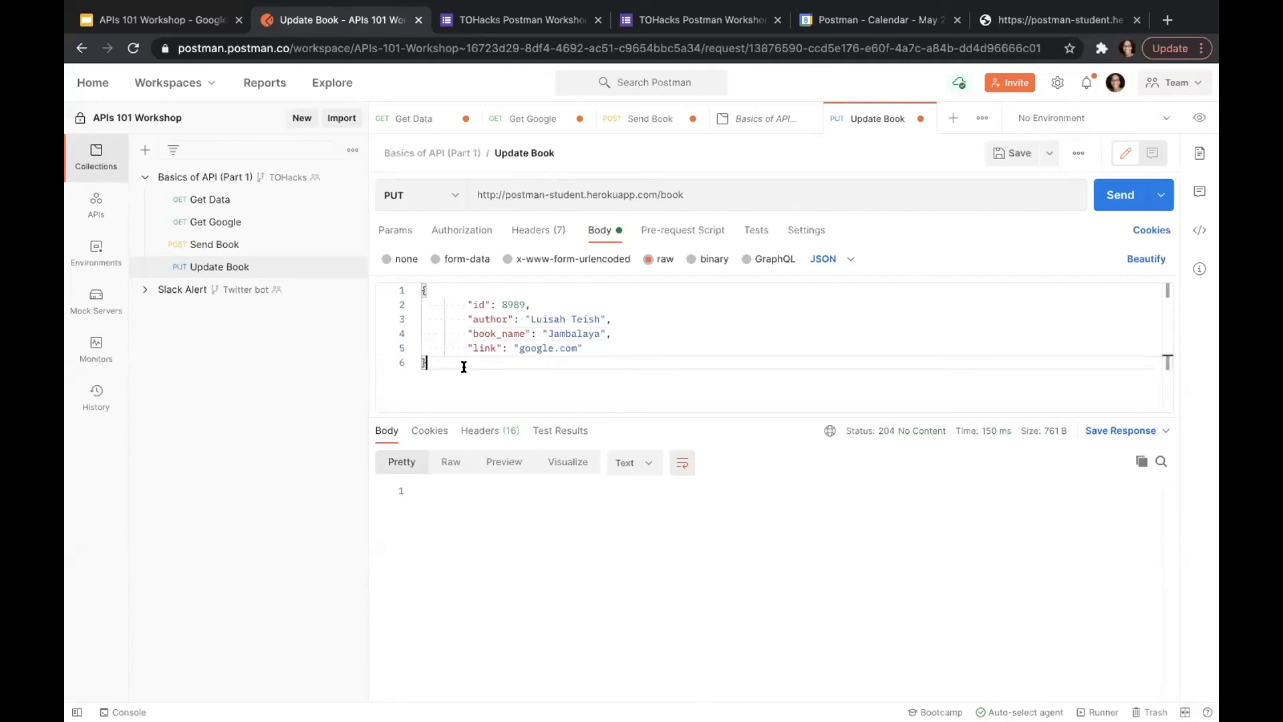
{"action": "key", "text": "ctrl+a"}
{"action": "key", "text": "Right"}
{"action": "left_click", "coordinate": [609, 319]}
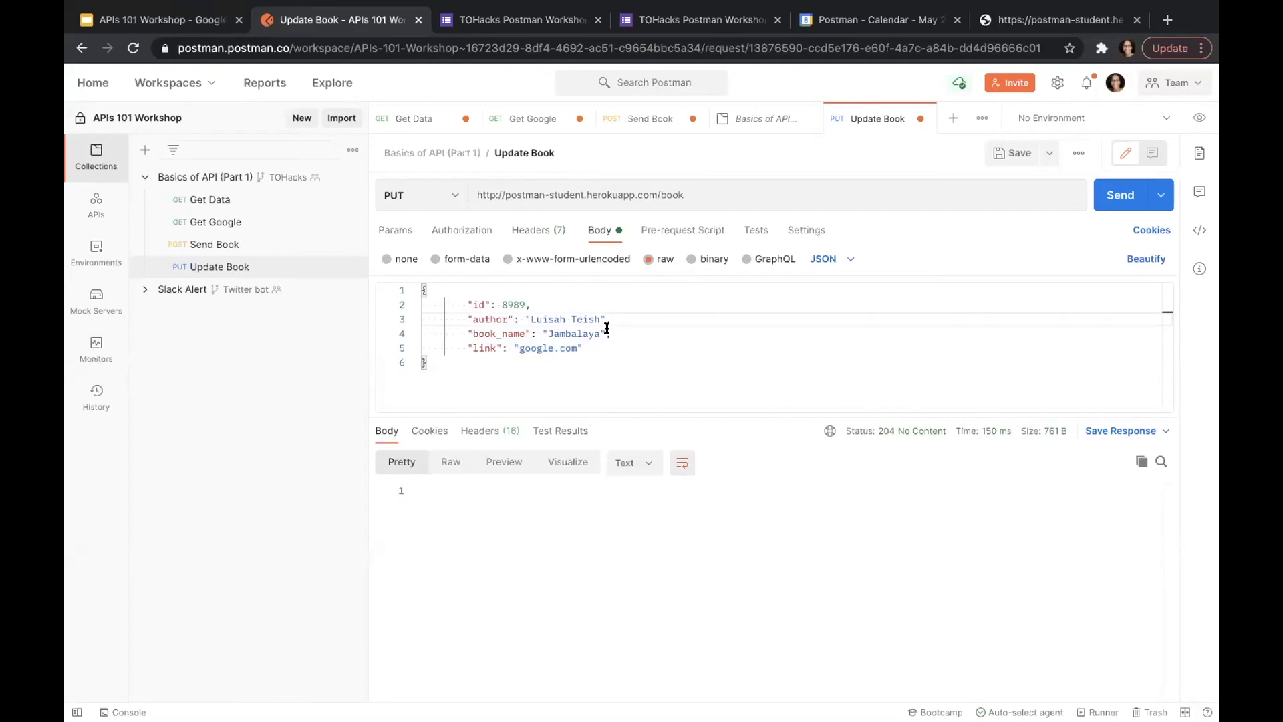
{"action": "triple_click", "coordinate": [601, 319]}
{"action": "left_click", "coordinate": [576, 328]}
{"action": "double_click", "coordinate": [596, 318]}
{"action": "left_click", "coordinate": [576, 335]}
{"action": "left_click", "coordinate": [520, 349]}
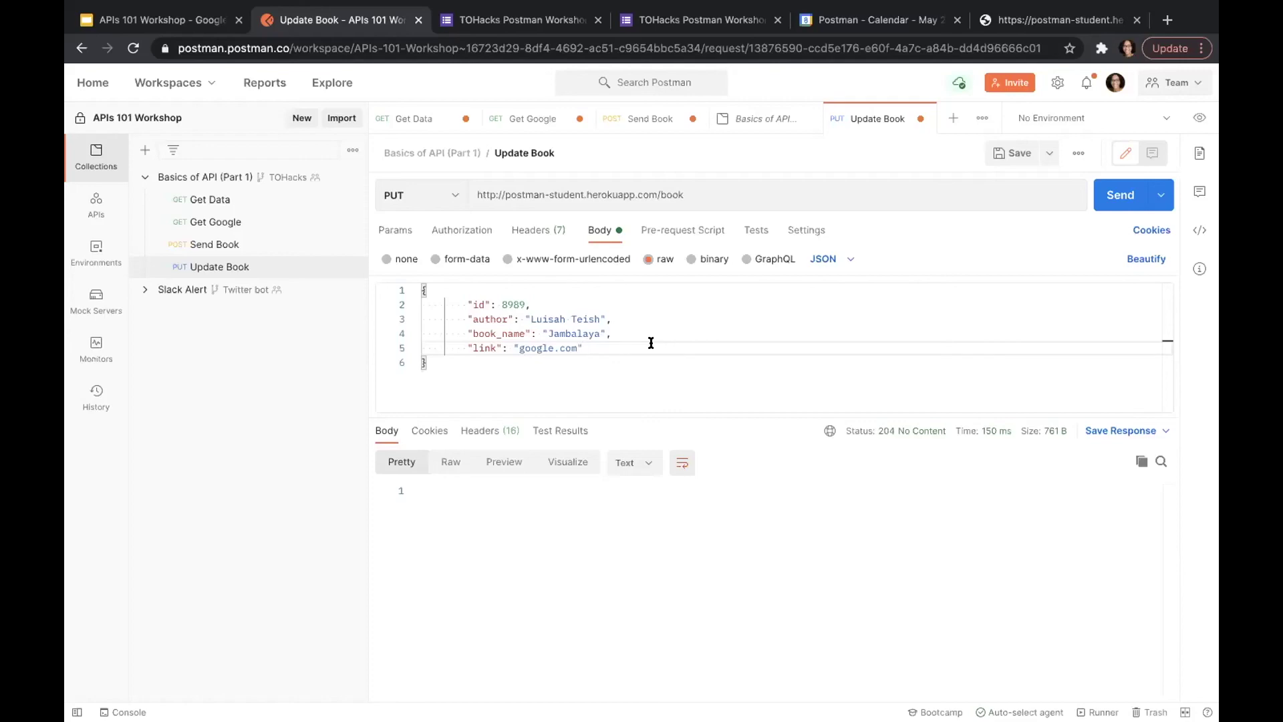
Step: Reload the /book/view page to check the updated book's entry, and return to the Update Book request
{"action": "left_click", "coordinate": [1090, 20]}
{"action": "key", "text": "super+r"}
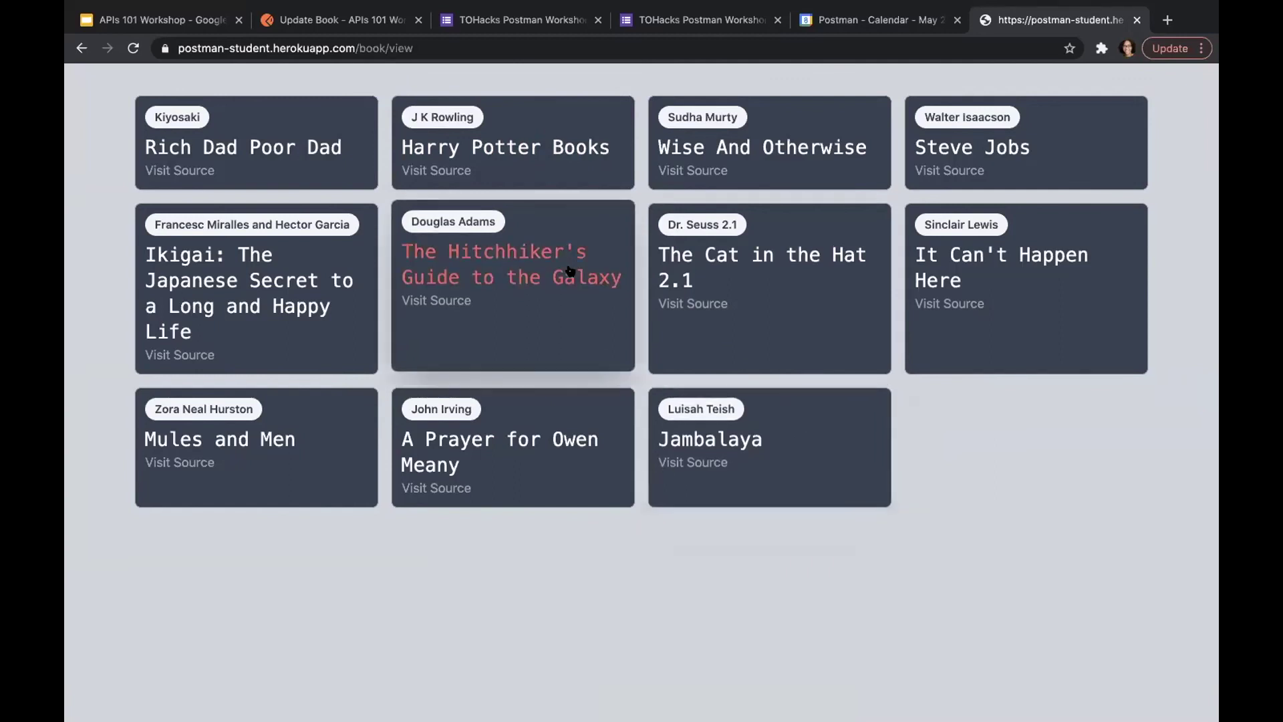
{"action": "left_click", "coordinate": [349, 25]}
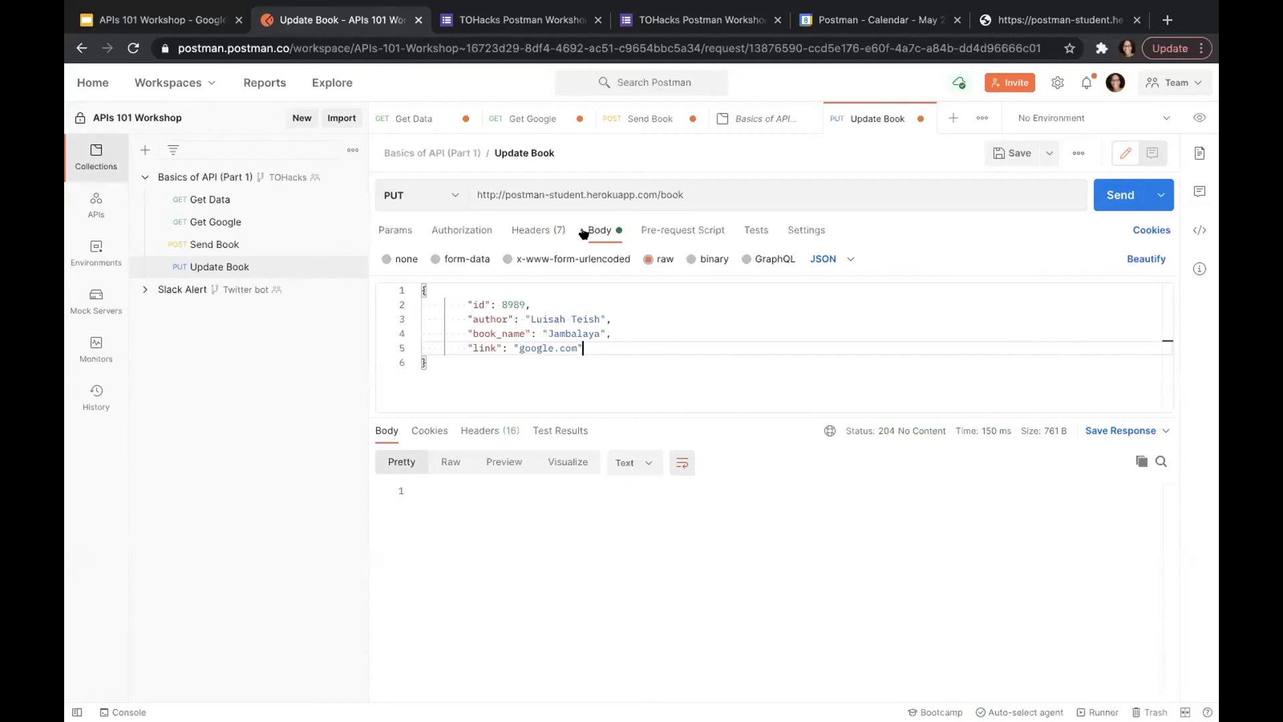
Step: Add a request named Delete Book to the Basics of API (Part 1) collection and set its method to DELETE
{"action": "left_click", "coordinate": [351, 178]}
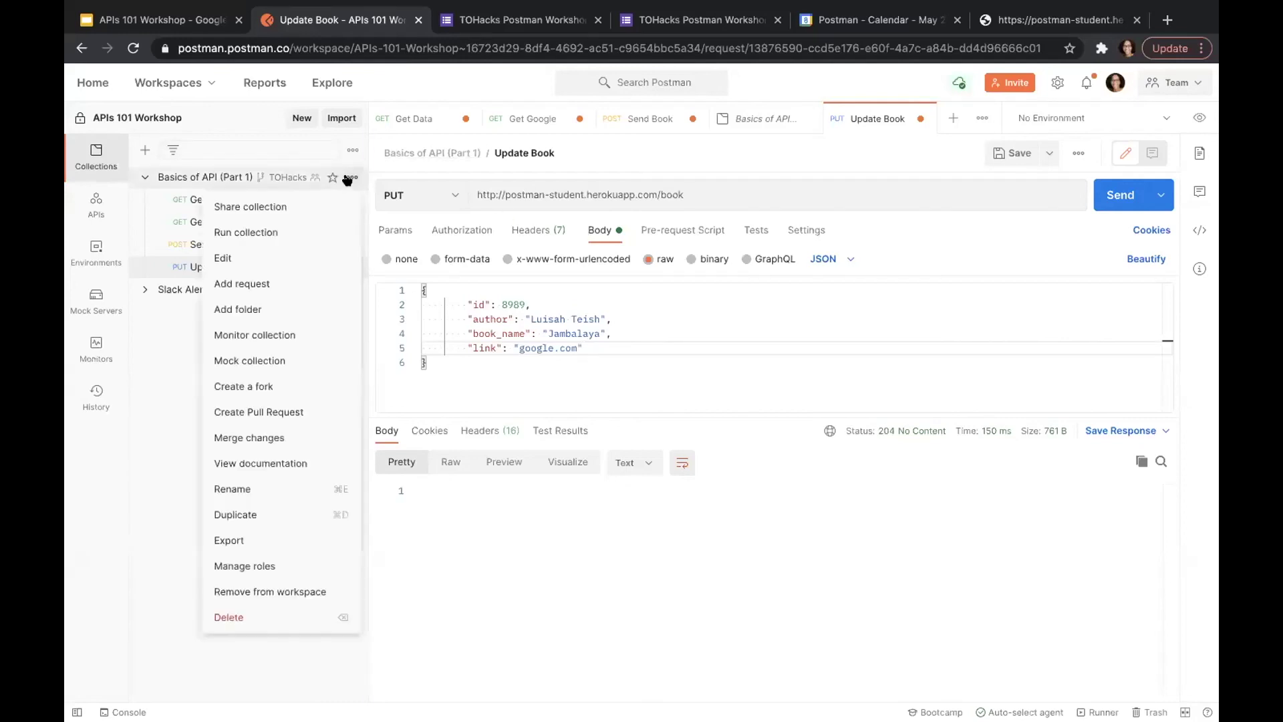
{"action": "left_click", "coordinate": [267, 279]}
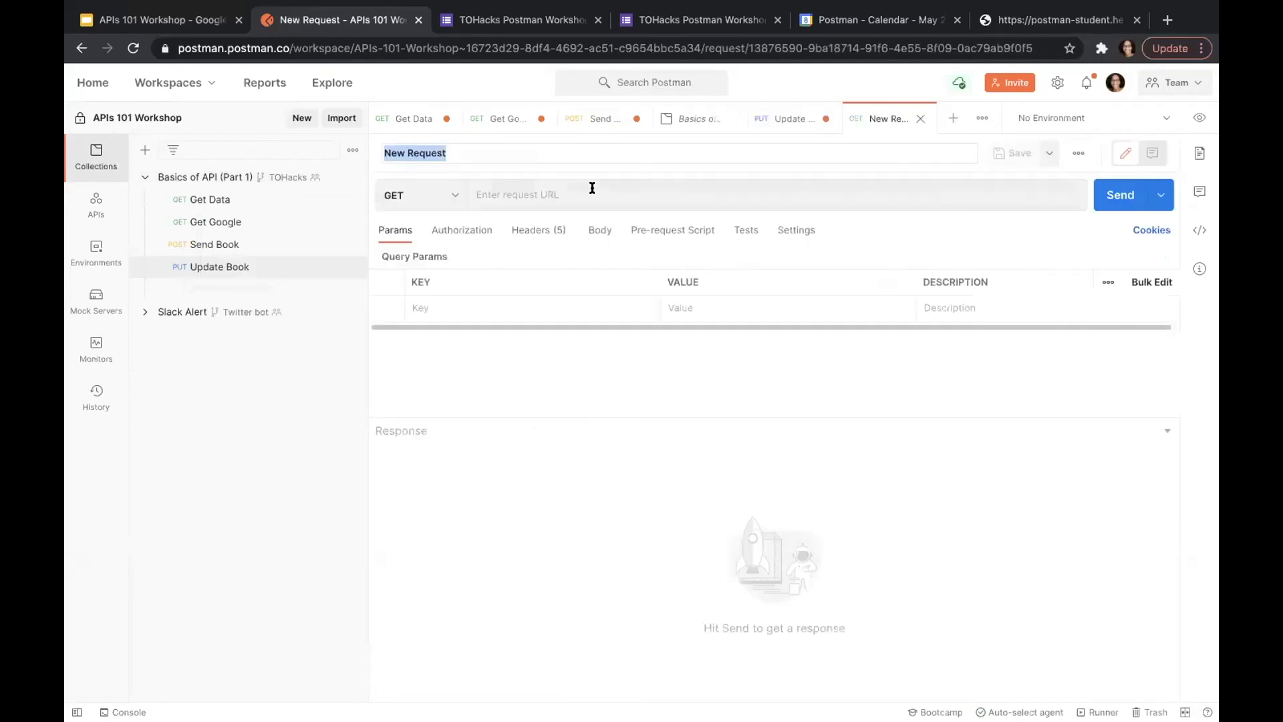
{"action": "type", "text": "Dele"}
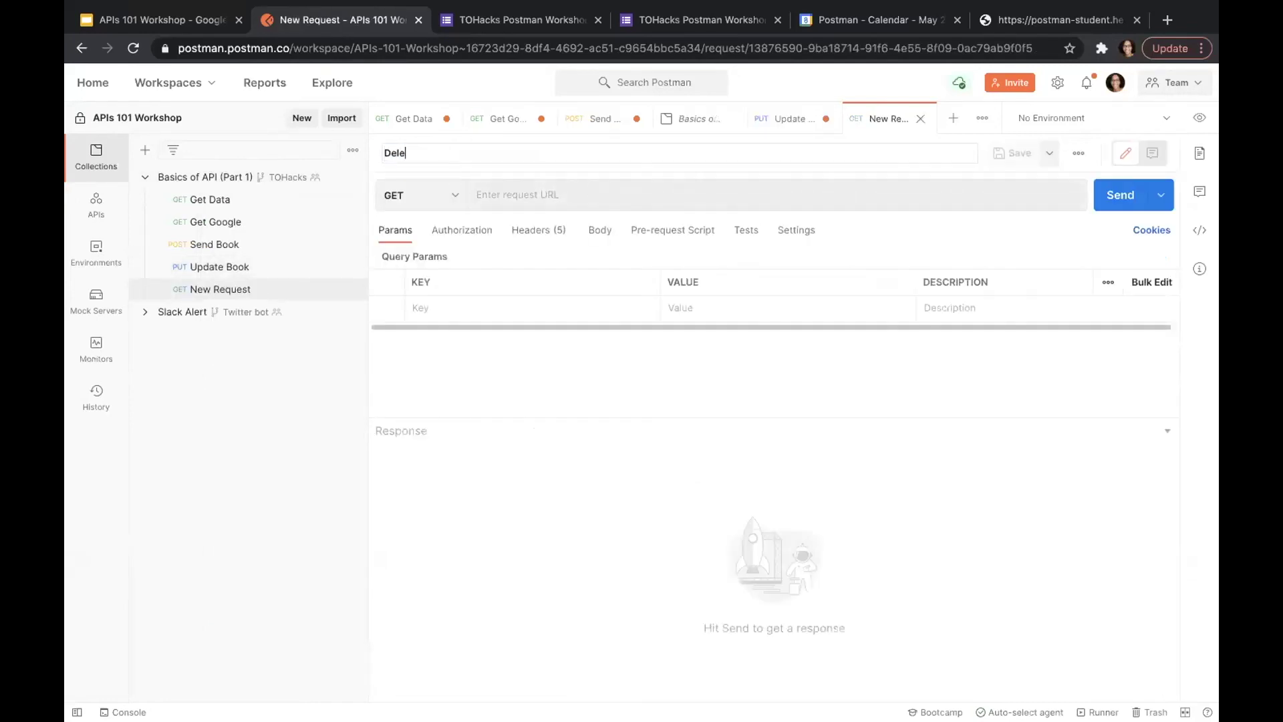
{"action": "type", "text": "te Book"}
{"action": "left_click", "coordinate": [445, 202]}
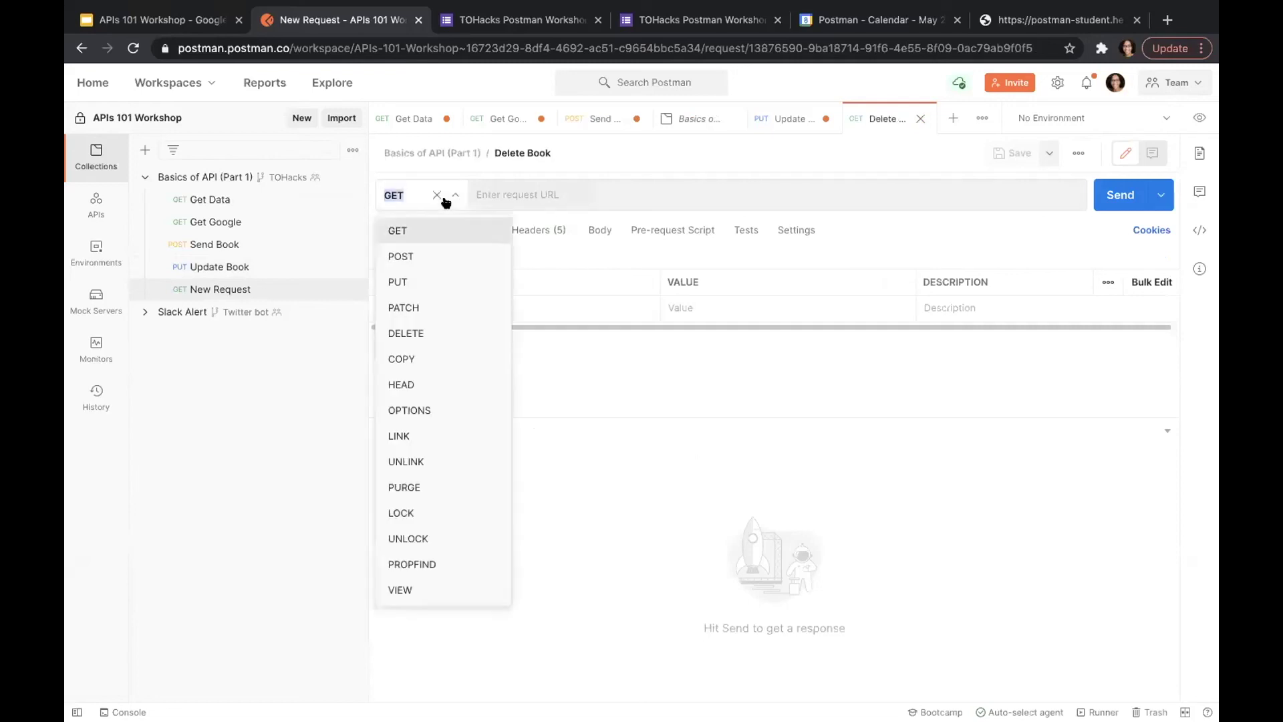
{"action": "left_click", "coordinate": [410, 333]}
{"action": "left_click", "coordinate": [236, 269]}
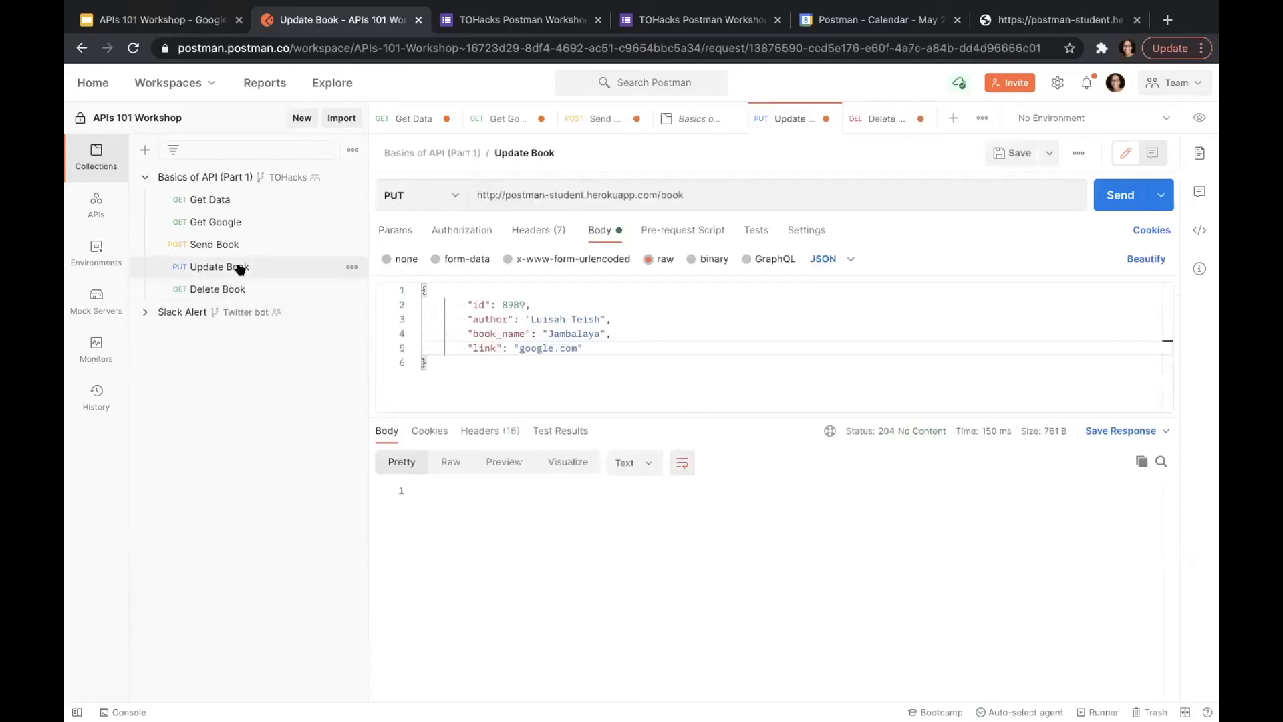
{"action": "triple_click", "coordinate": [713, 195]}
{"action": "key", "text": "ctrl+c"}
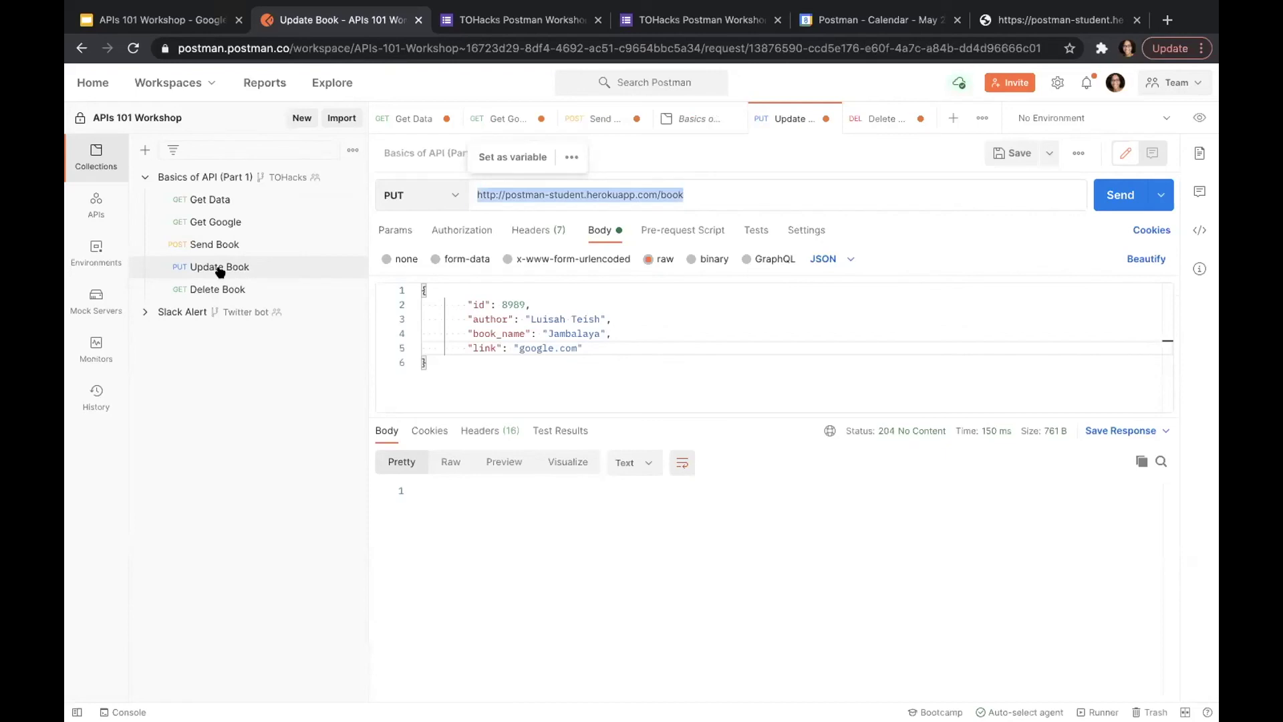
{"action": "left_click", "coordinate": [208, 289]}
{"action": "left_click", "coordinate": [738, 191]}
{"action": "key", "text": "ctrl+v"}
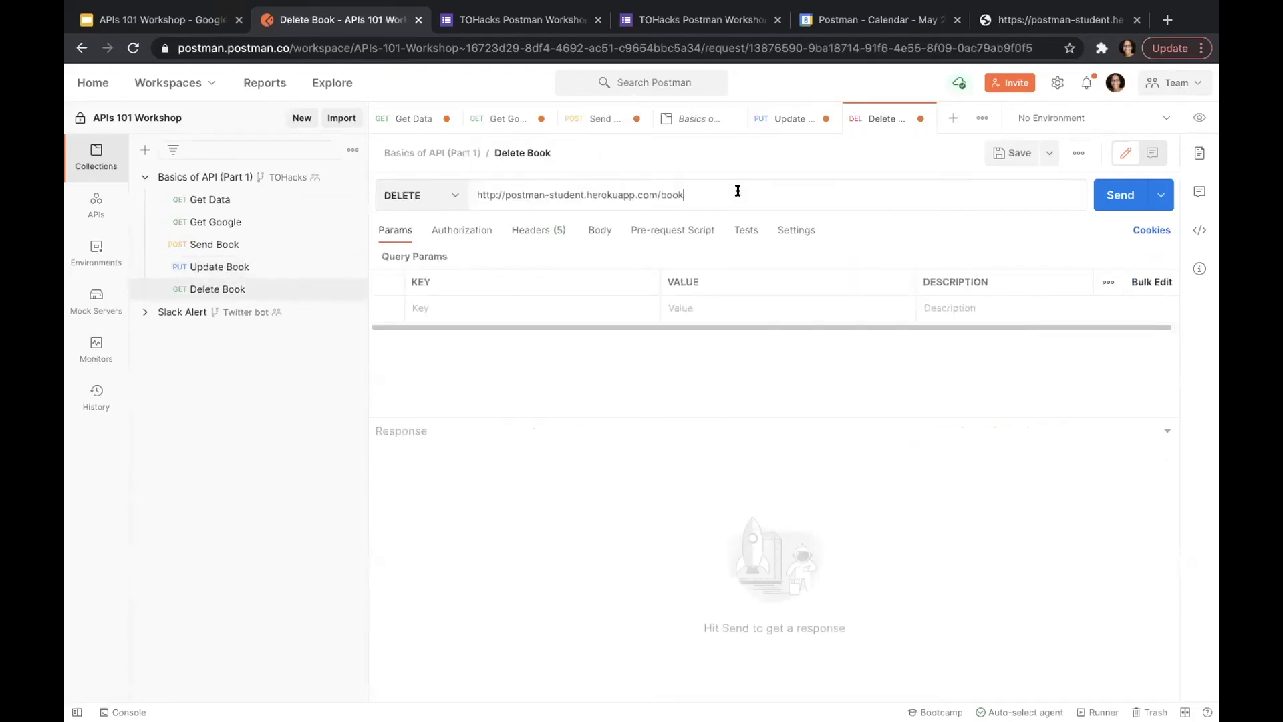
{"action": "left_click", "coordinate": [1003, 155]}
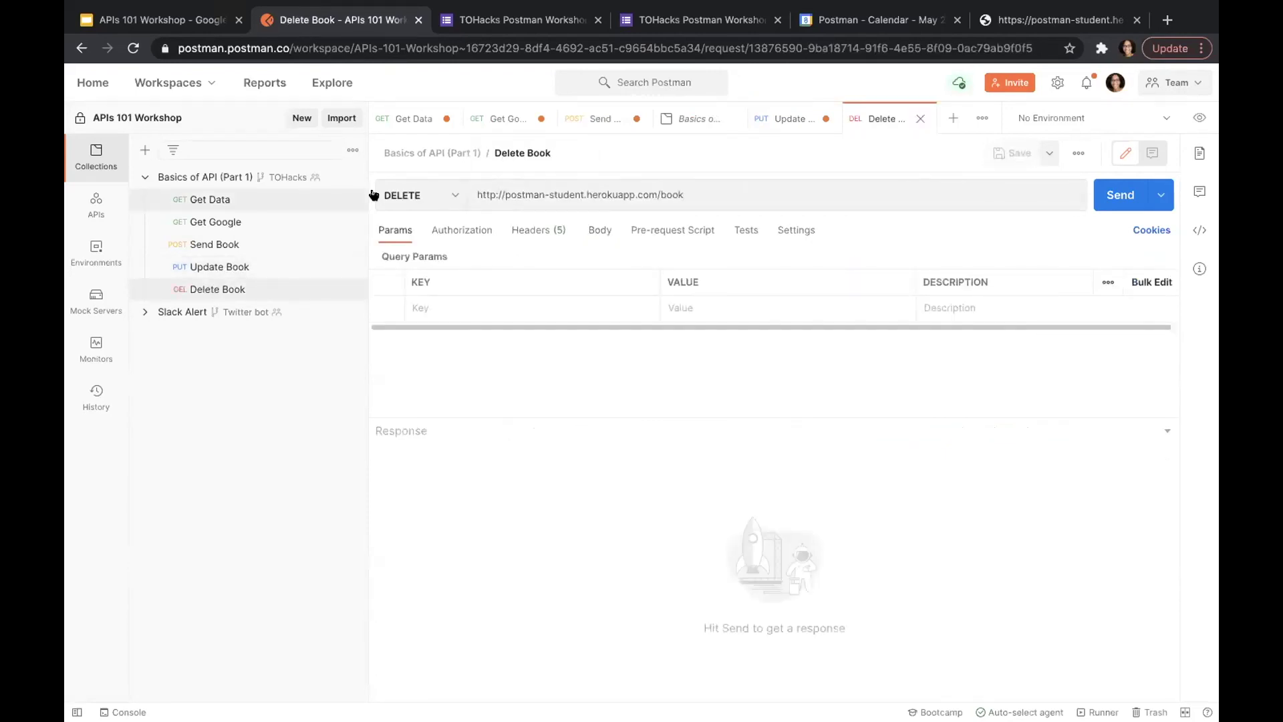
Step: Read the DELETE section for the book path in the Basics of API (Part 1) collection's documentation
{"action": "left_click", "coordinate": [264, 178]}
{"action": "left_click", "coordinate": [1200, 153]}
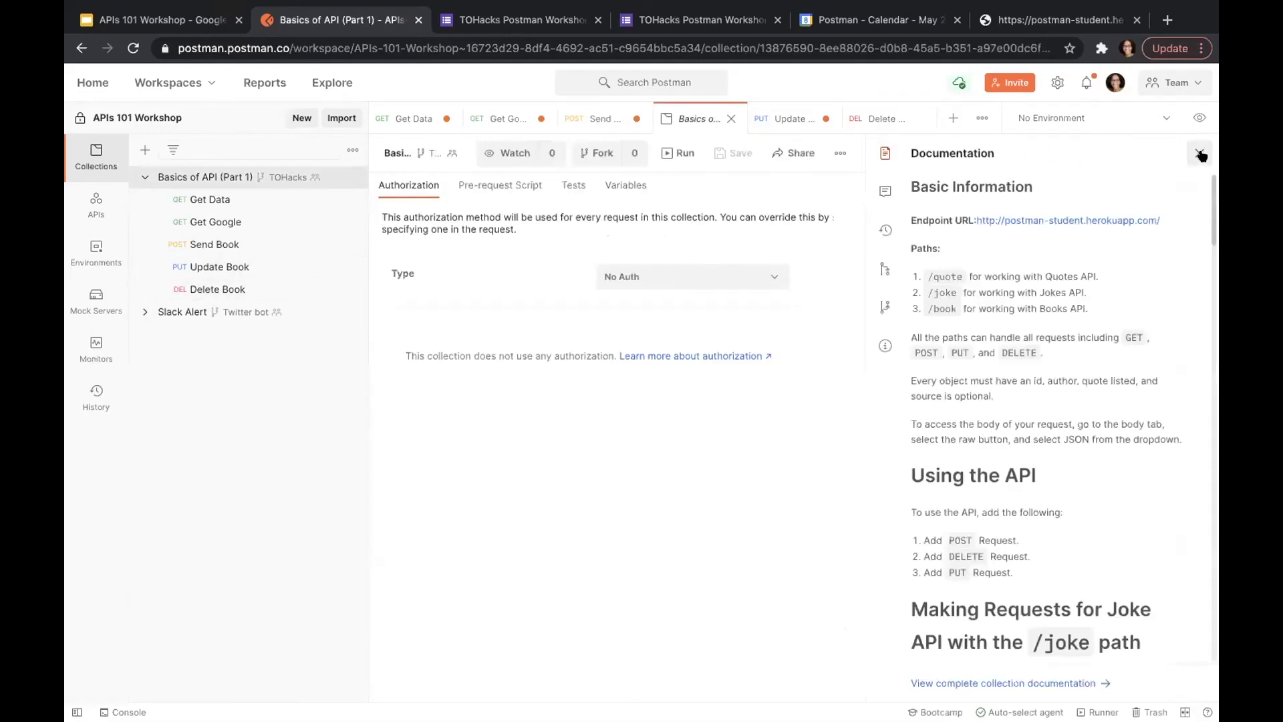
{"action": "scroll", "coordinate": [1086, 371], "scroll_direction": "down", "scroll_amount": 20}
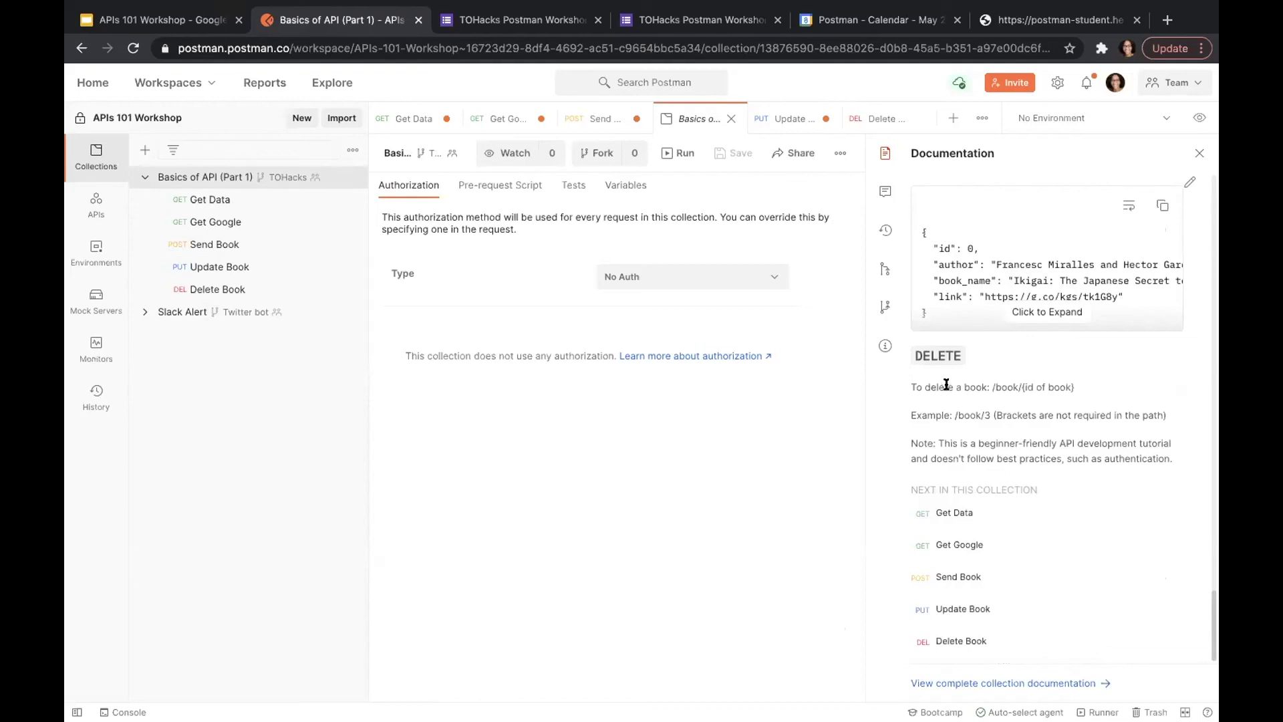
Step: Append the book id path /8989 to the Delete Book request's URL and review the full address
{"action": "left_click", "coordinate": [239, 295]}
{"action": "left_click", "coordinate": [809, 197]}
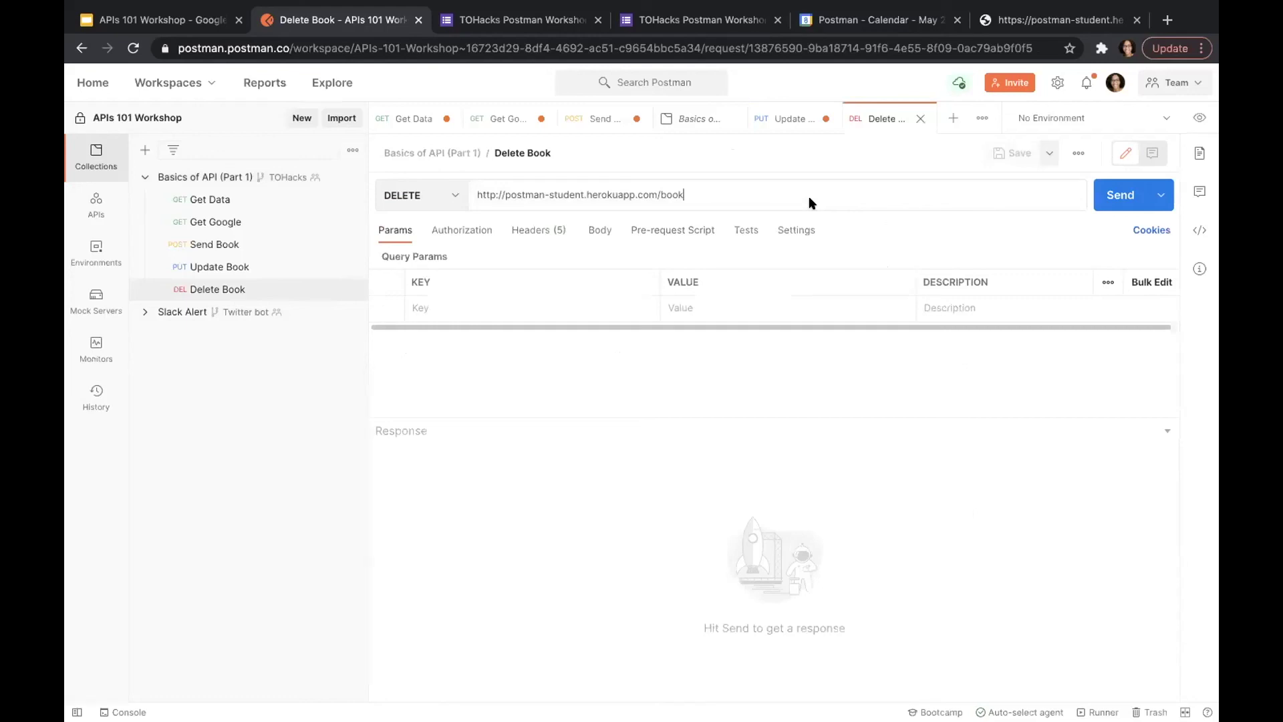
{"action": "type", "text": "/8989"}
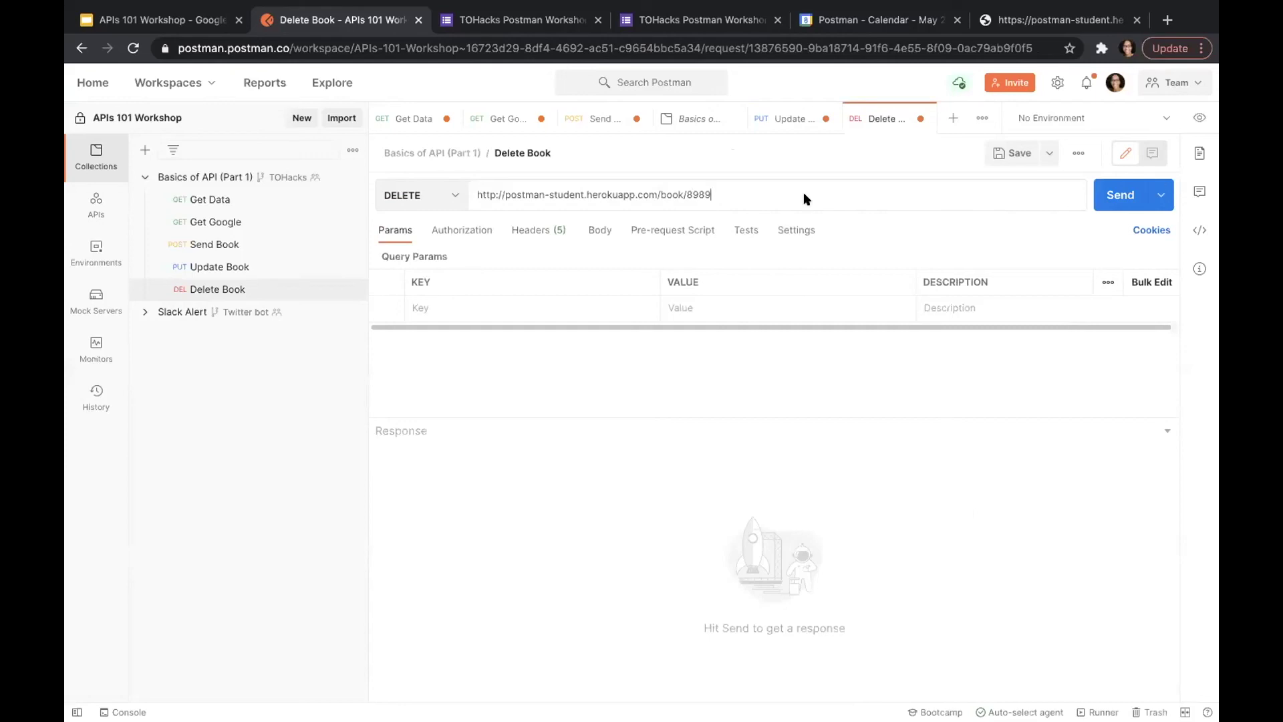
{"action": "left_click_drag", "start_coordinate": [730, 189], "coordinate": [475, 179]}
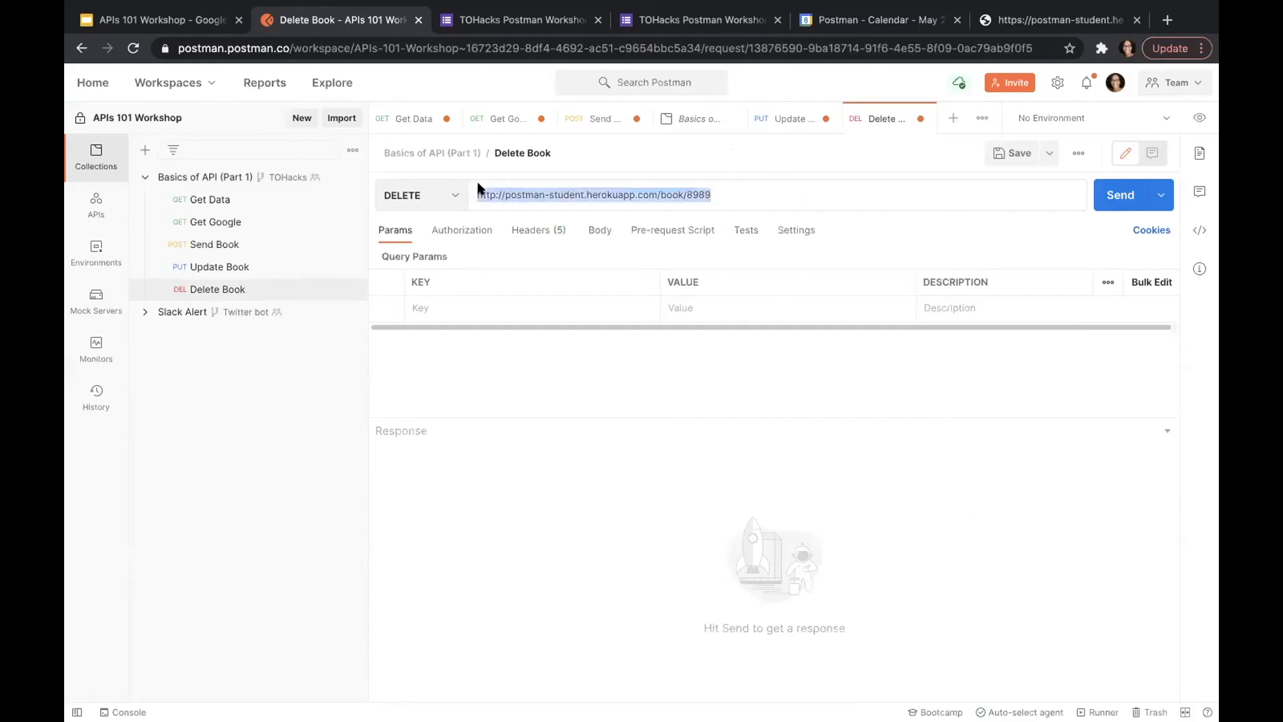
{"action": "left_click", "coordinate": [777, 198]}
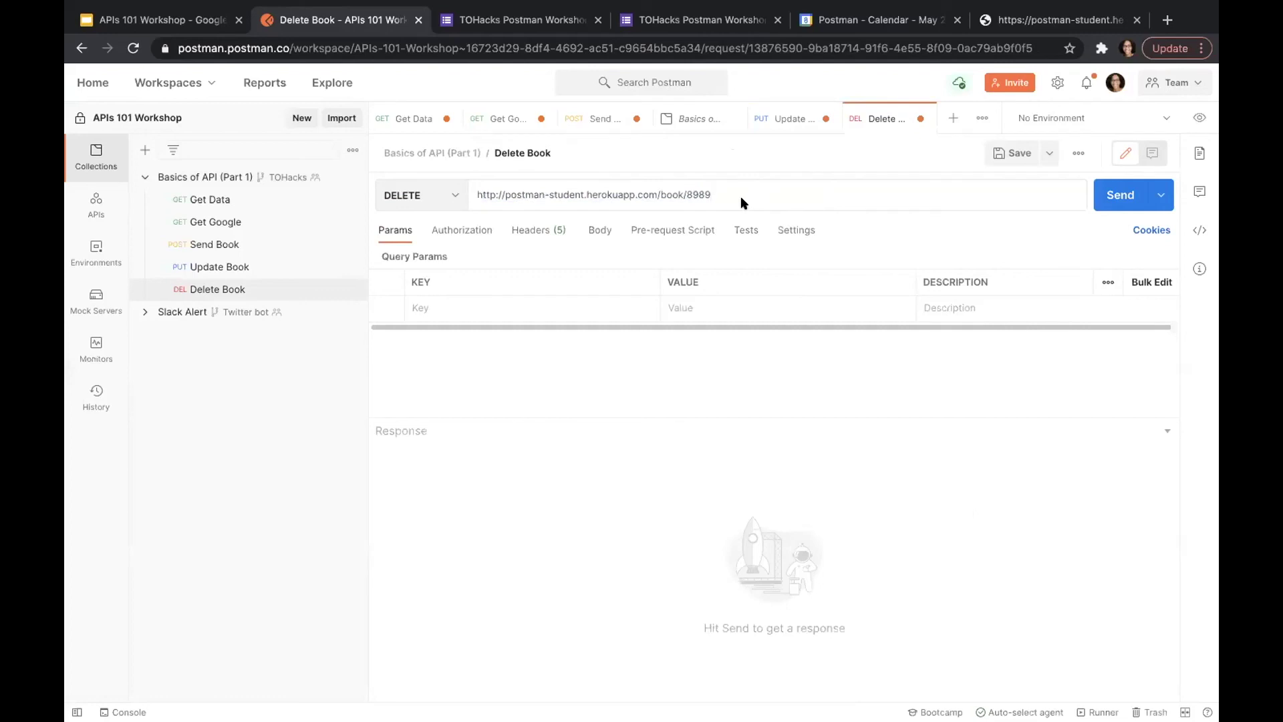
Step: Compare the URL with the one in the Get Data request, and send the Delete Book request
{"action": "left_click", "coordinate": [260, 201]}
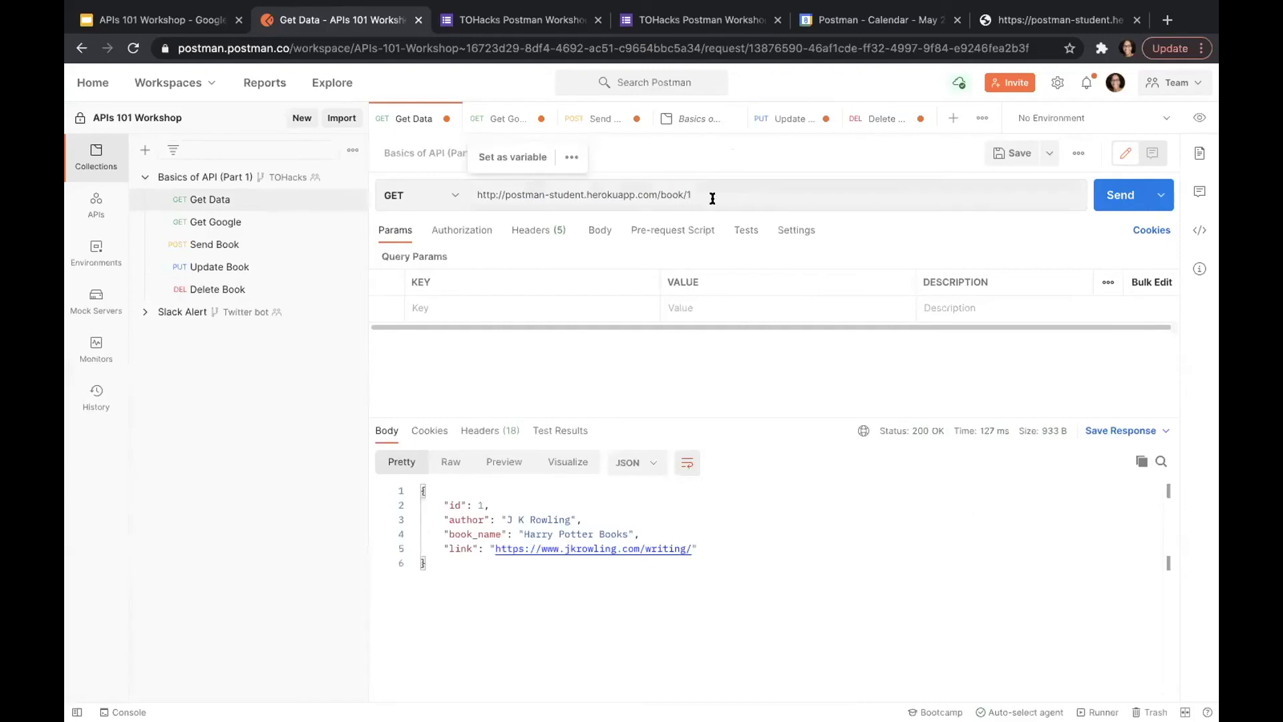
{"action": "left_click", "coordinate": [228, 290]}
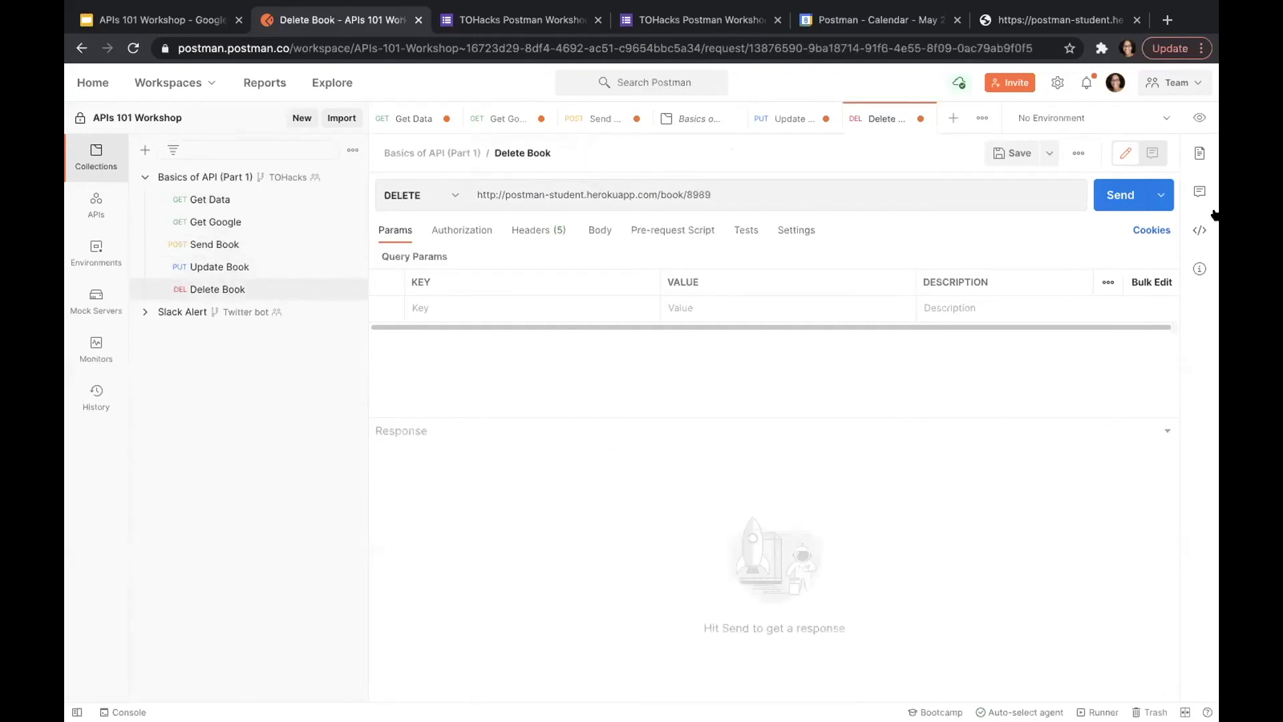
{"action": "left_click", "coordinate": [1127, 199]}
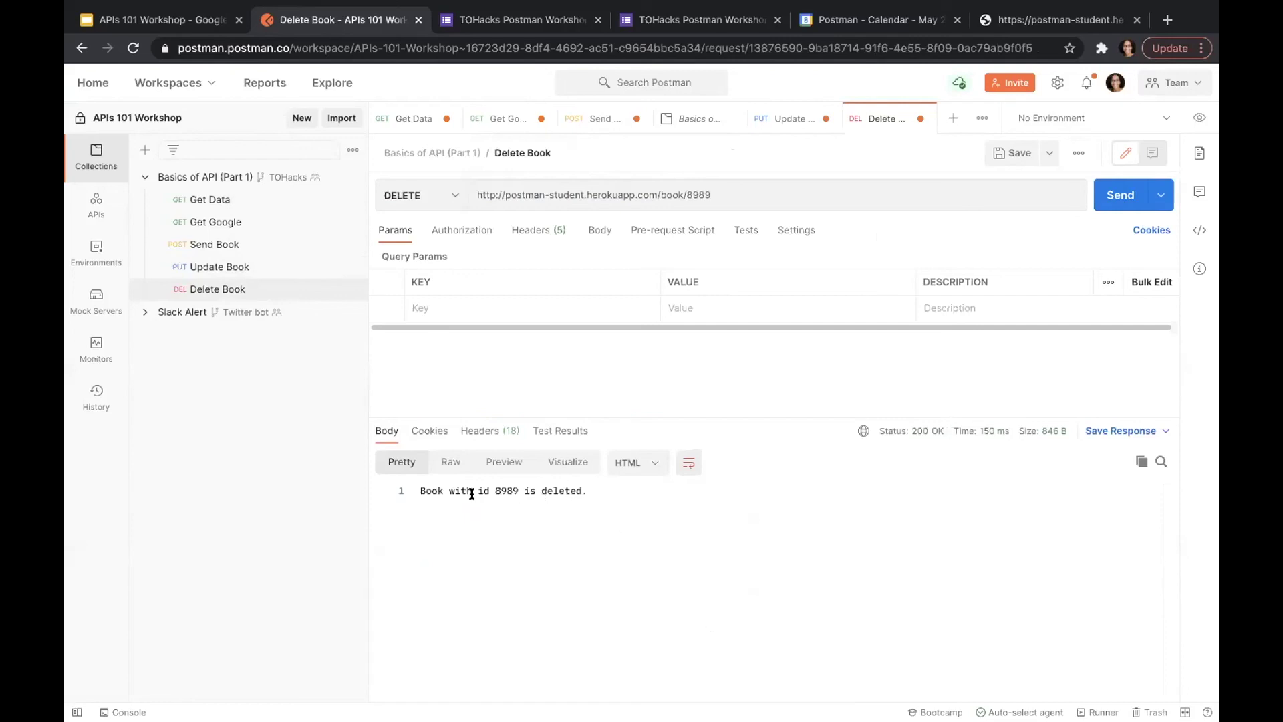
Step: Reload the /book/view page several times to check whether the deleted book is still listed
{"action": "left_click", "coordinate": [1016, 26]}
{"action": "key", "text": "super+r"}
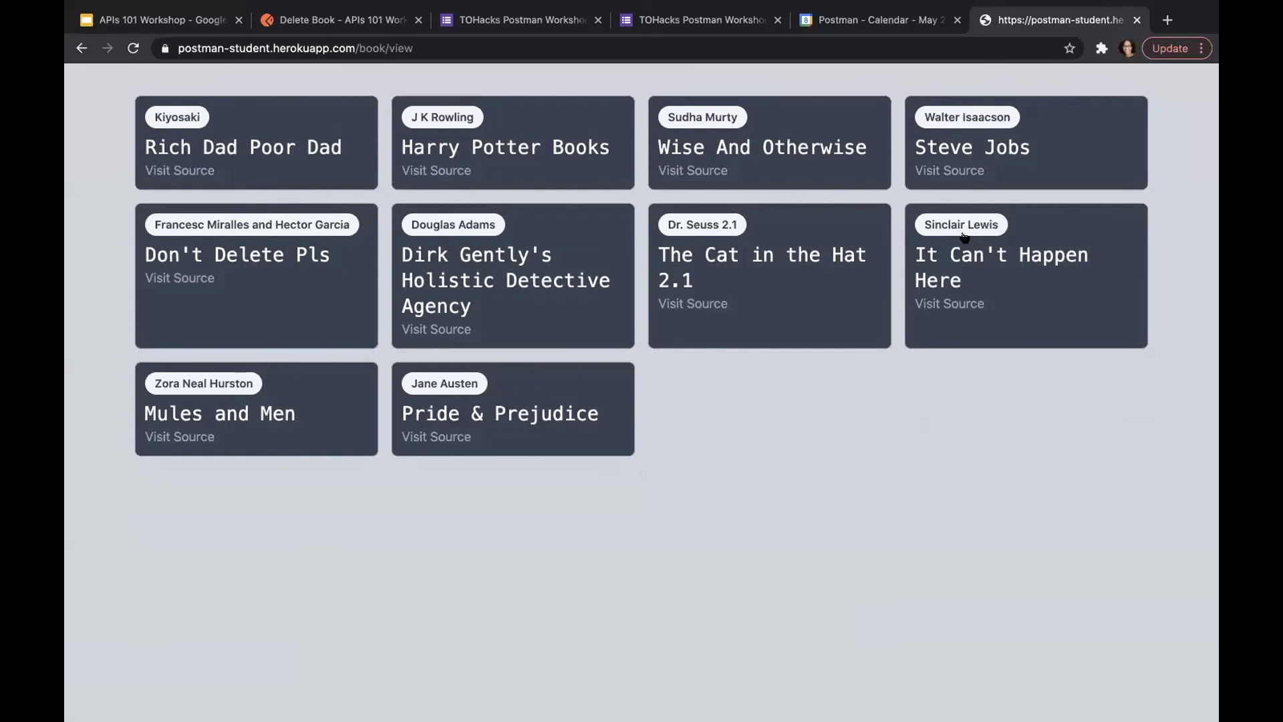
{"action": "key", "text": "super+r"}
{"action": "key", "text": "super+r"}
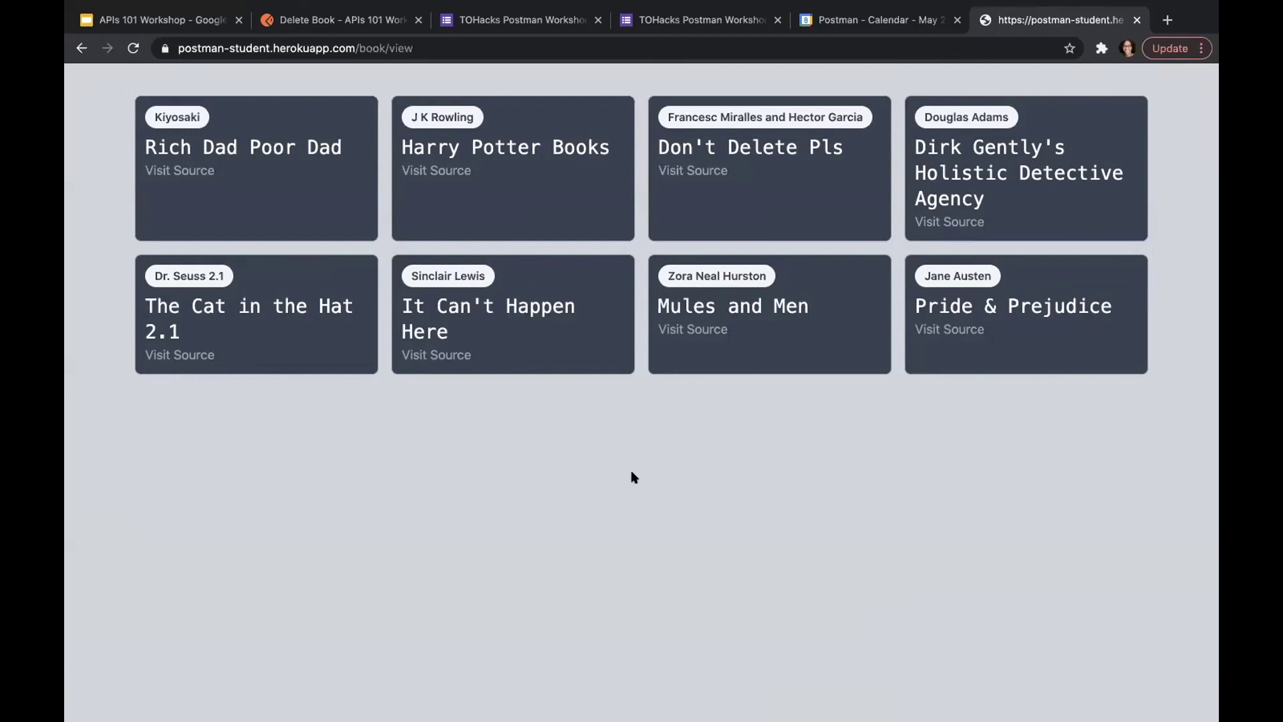
{"action": "key", "text": "super+r"}
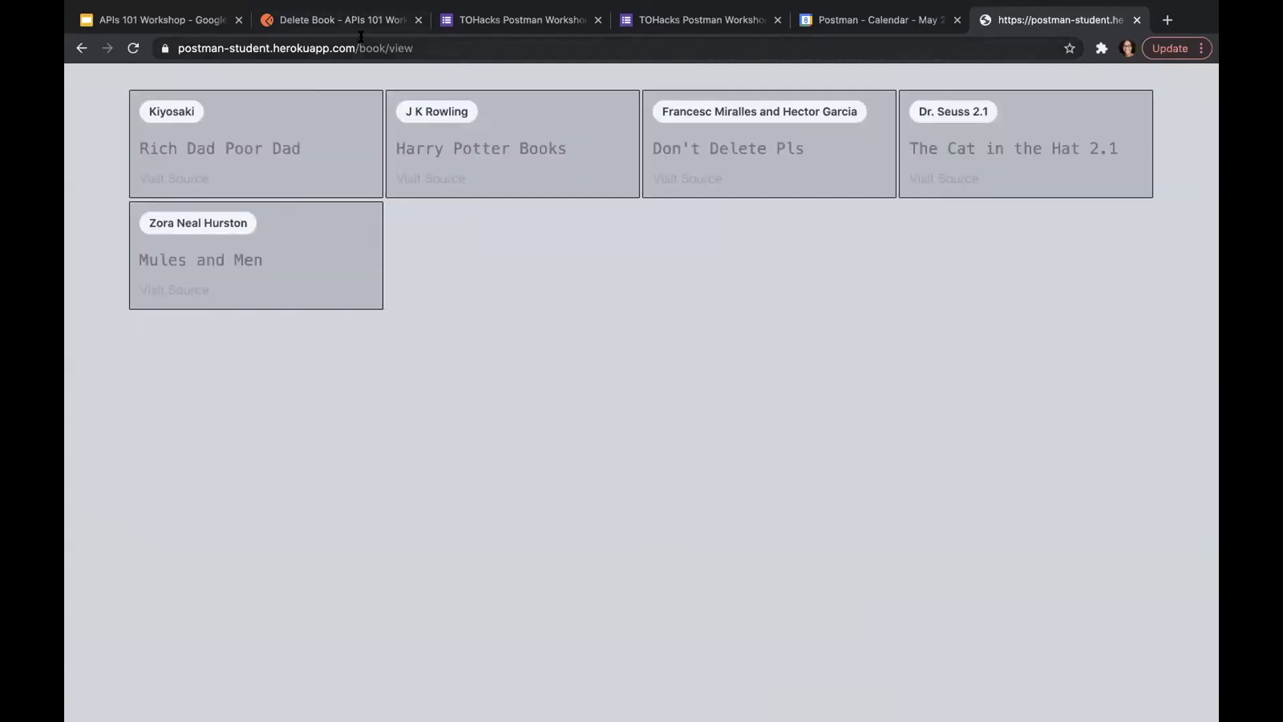
Step: Look over the Delete Book response in Postman and switch to the APIs 101 Workshop presentation in Google Slides
{"action": "left_click", "coordinate": [302, 20]}
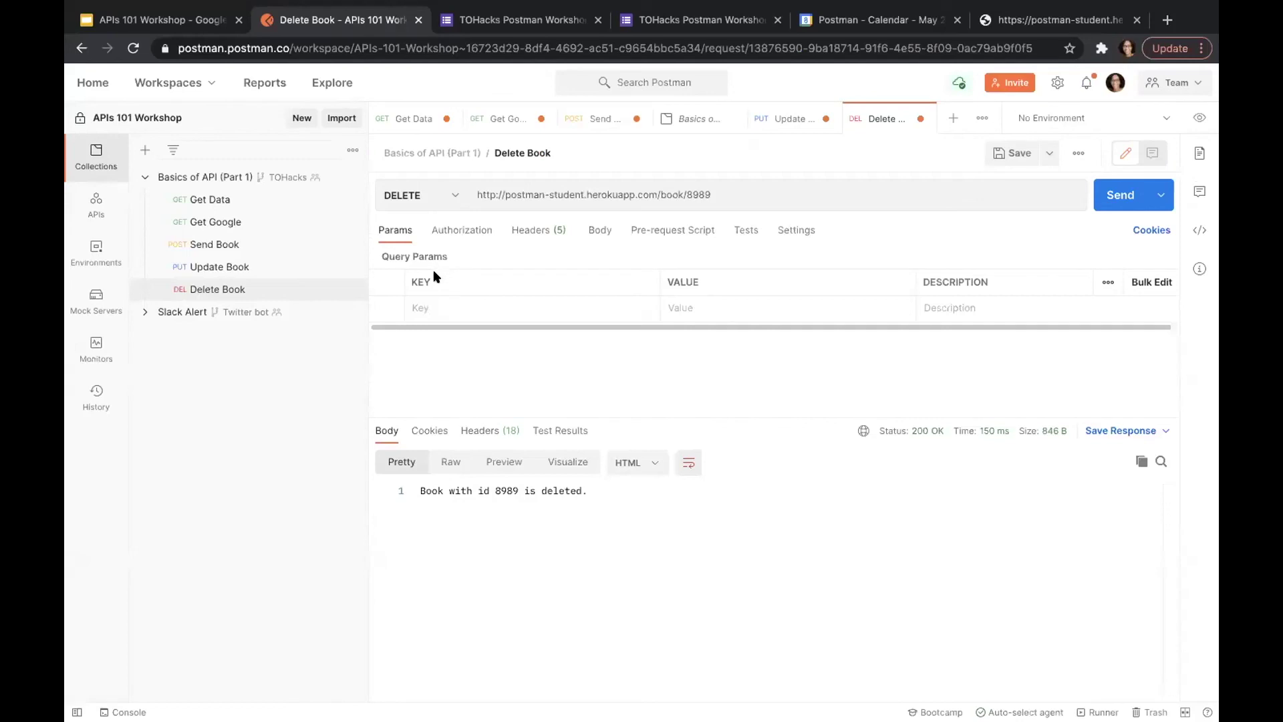
{"action": "left_click", "coordinate": [194, 20]}
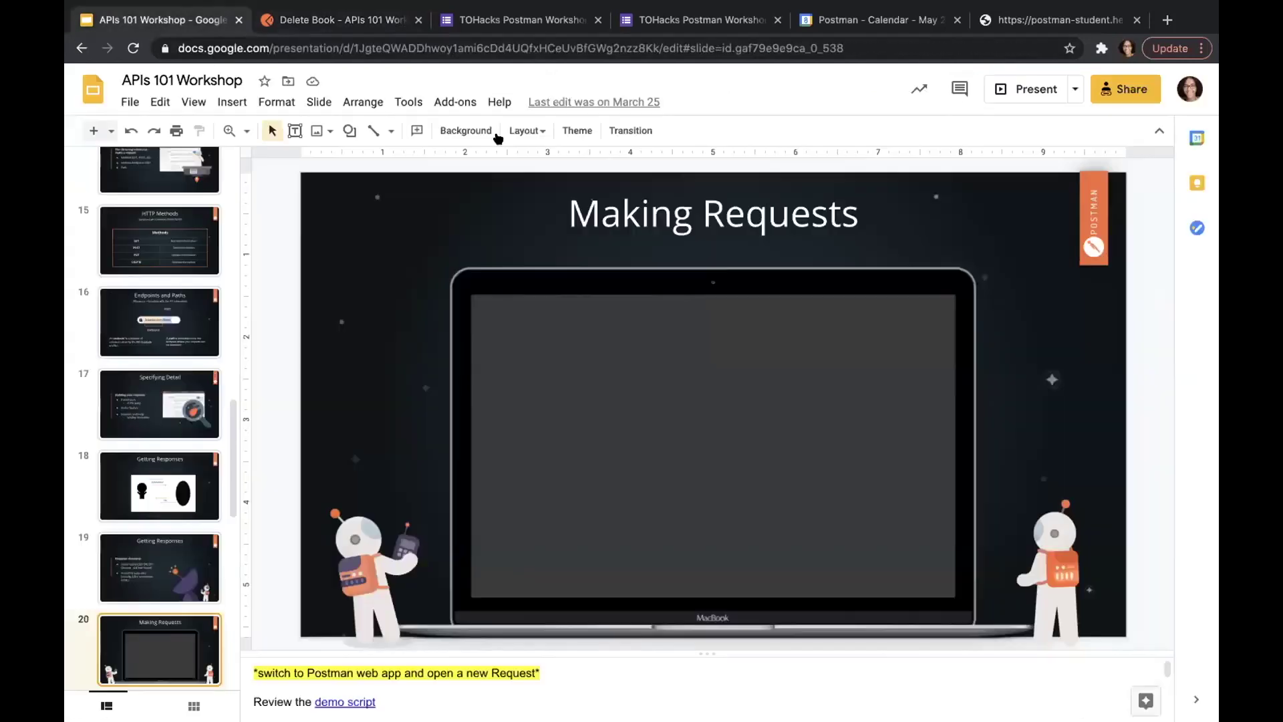